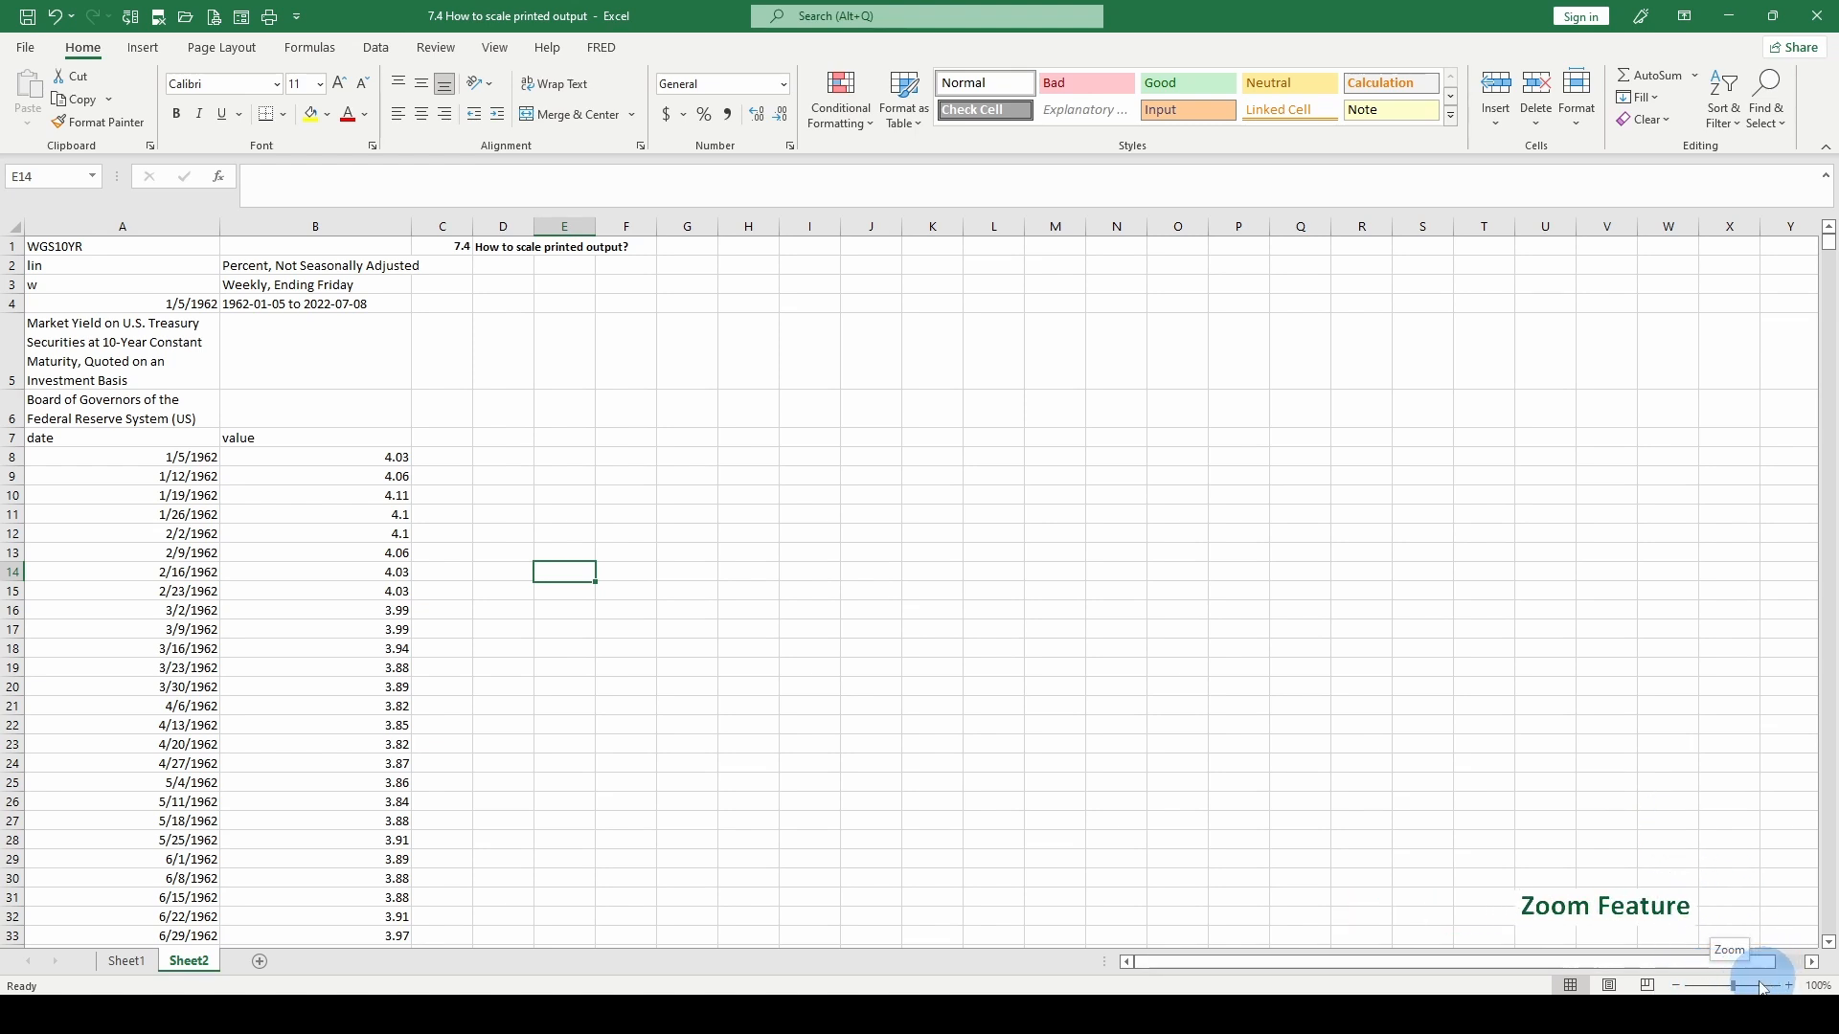
# - Zoom the worksheet out to about 38% and check the print preview to compare the size of the printed output
pyautogui.moveTo(1734, 989); pyautogui.dragTo(1701, 989)
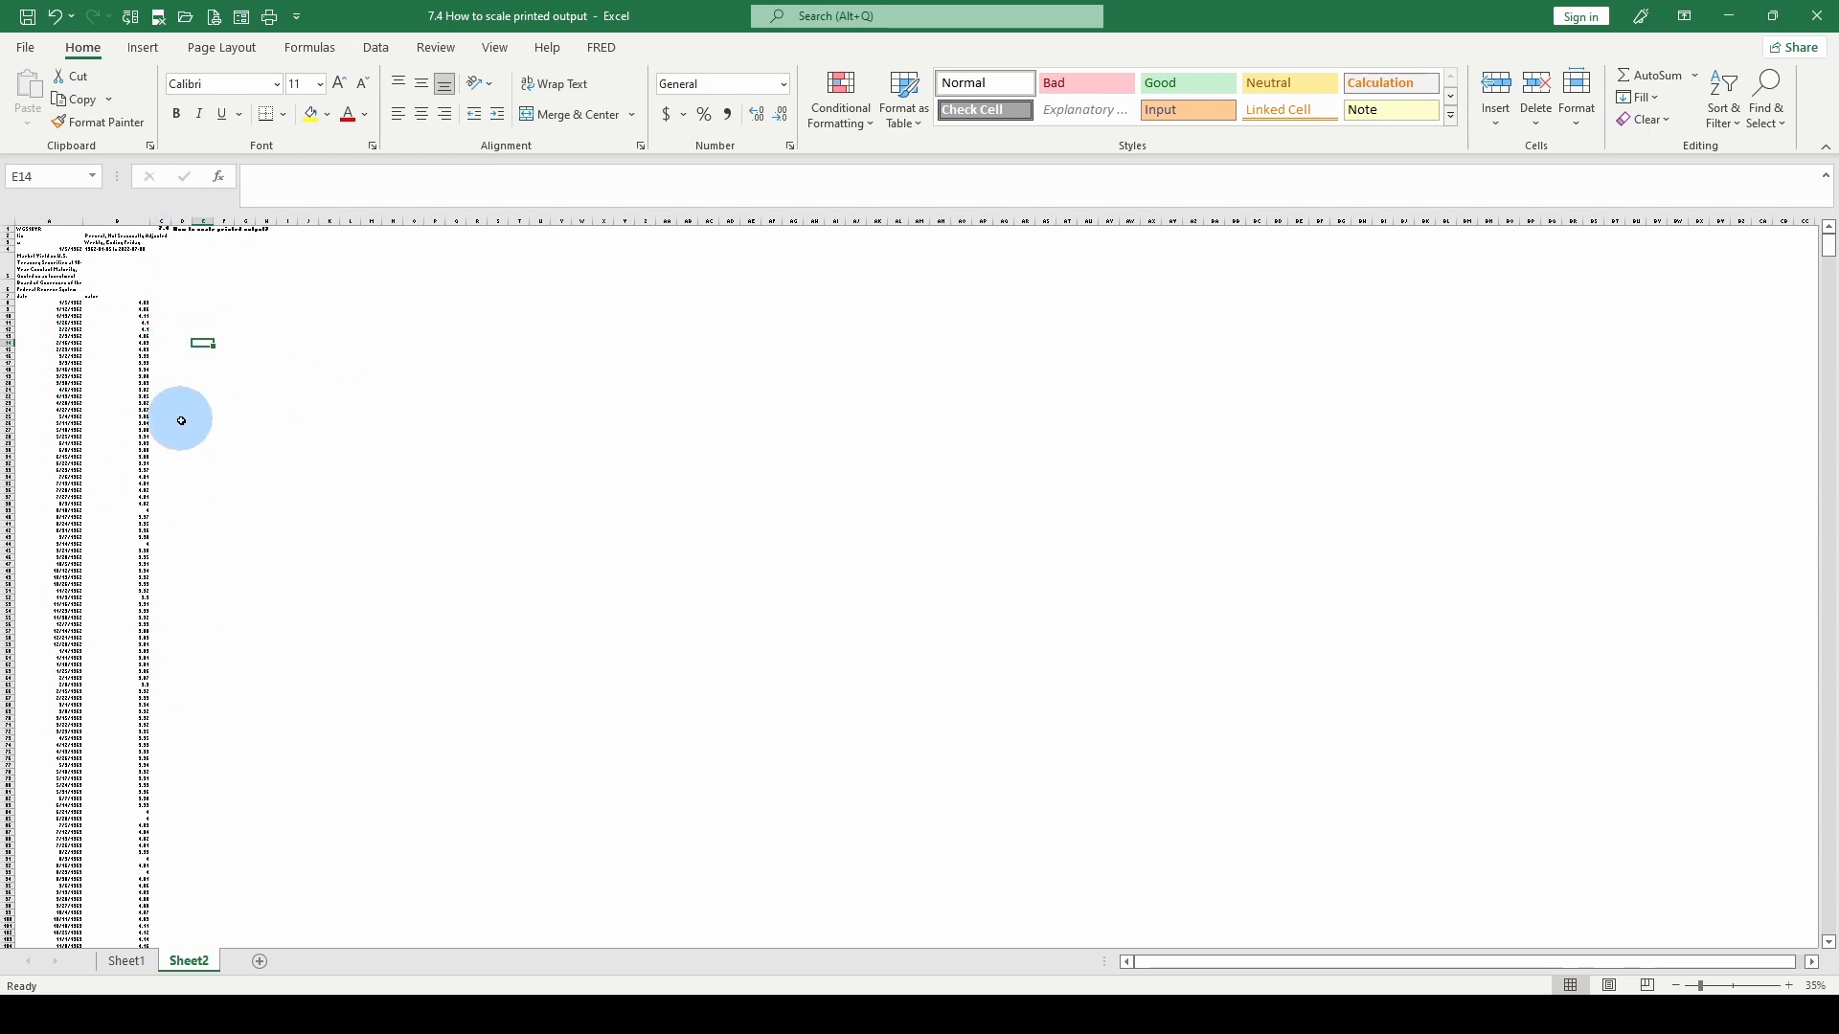
pyautogui.click(27, 49)
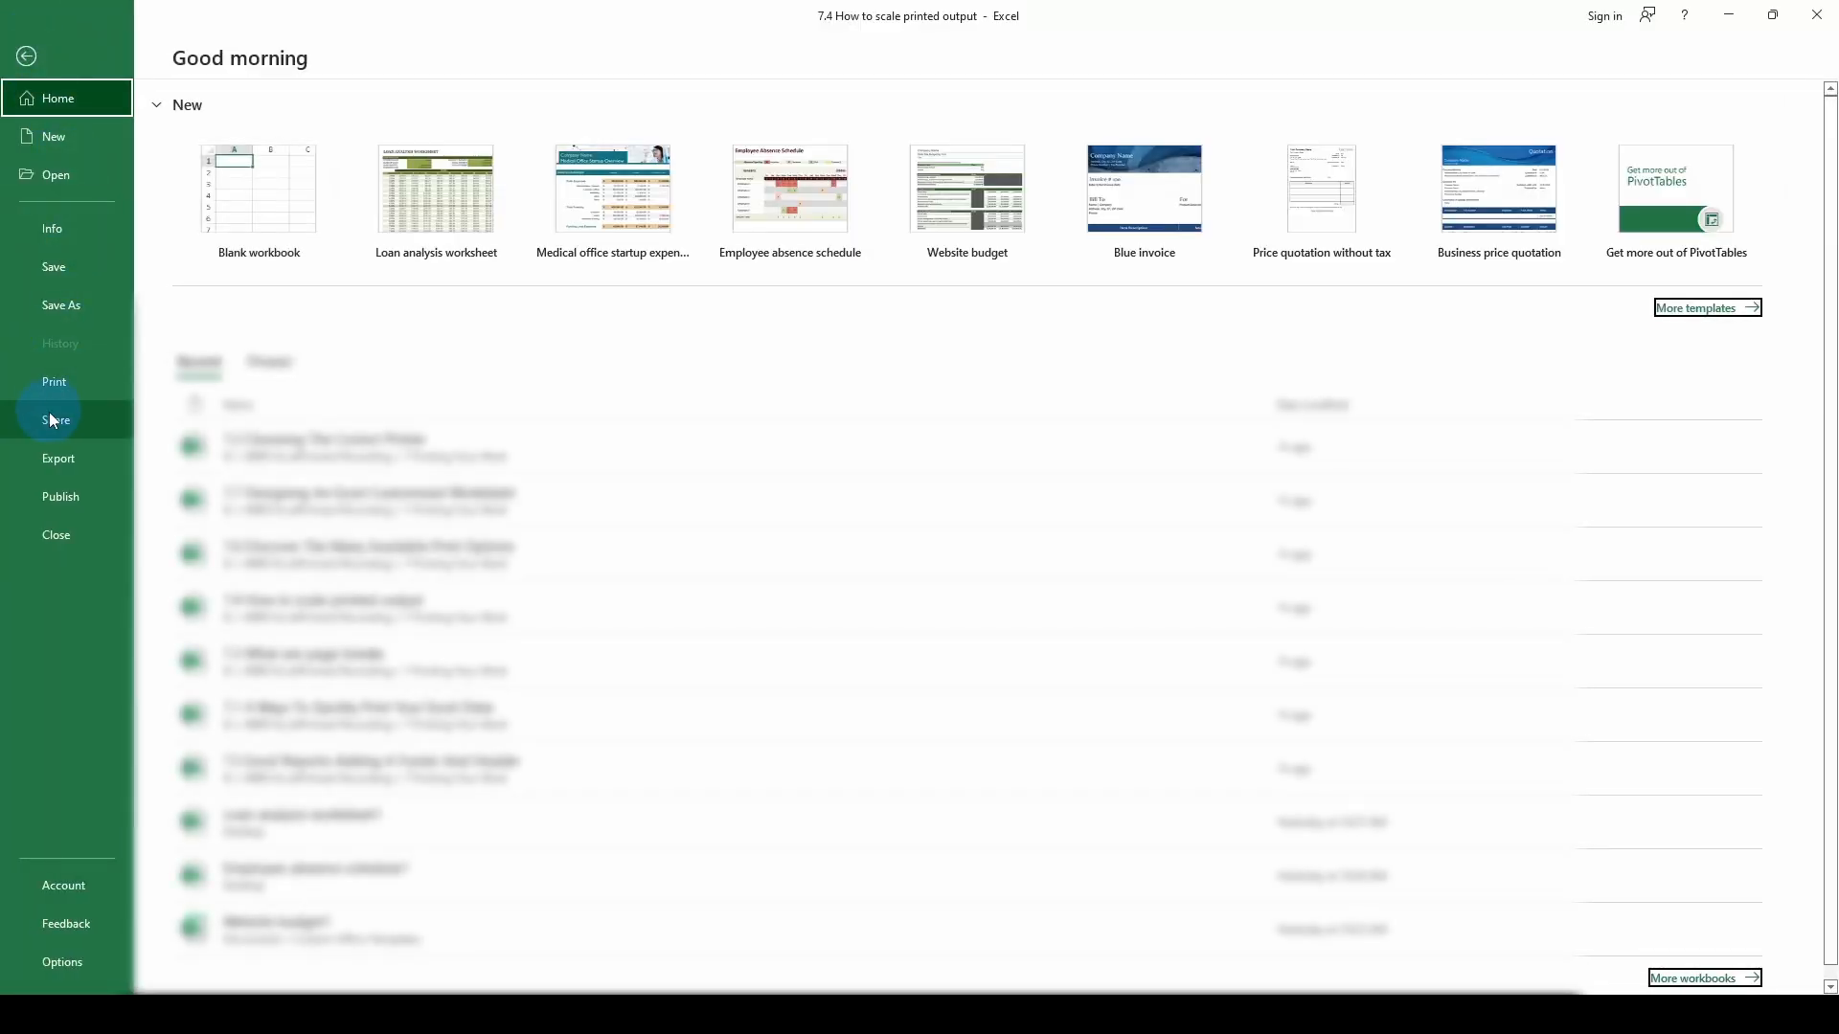
pyautogui.click(50, 386)
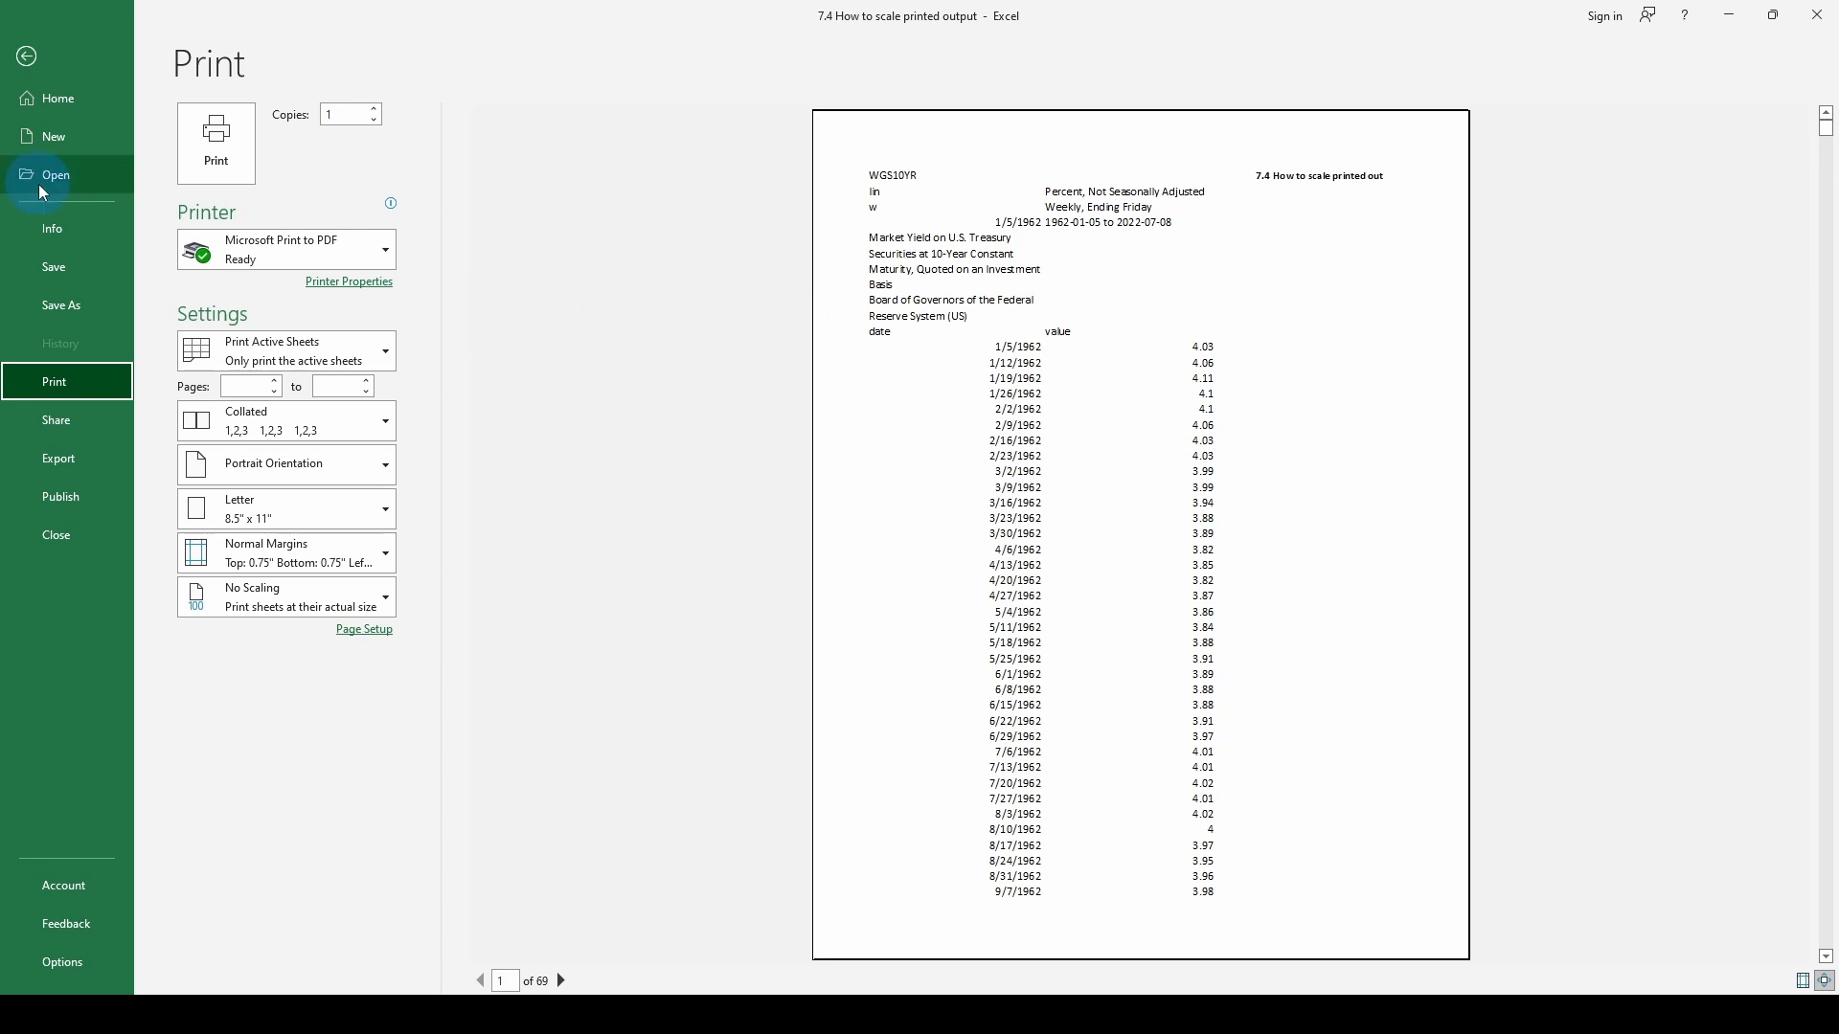
pyautogui.click(26, 57)
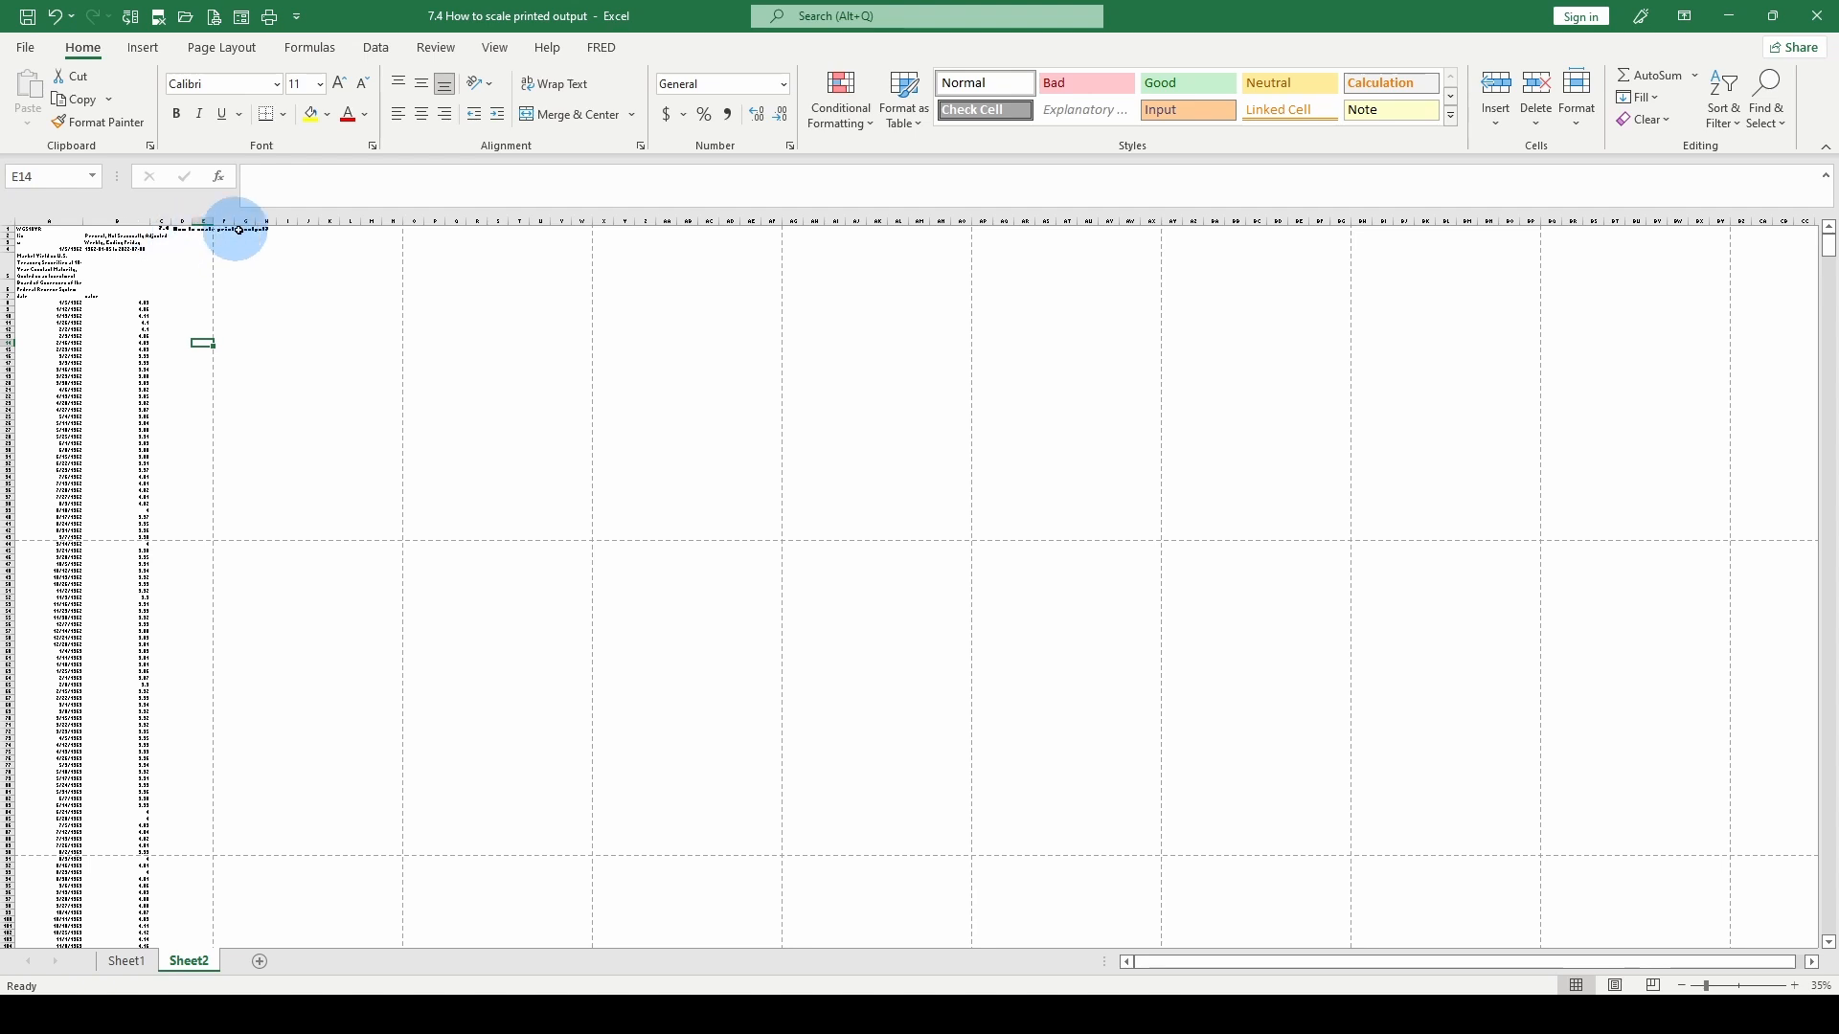
# - Return the worksheet zoom to 100% and move the title cells C1:D1 one column over, to B1:C1
pyautogui.click(167, 229)
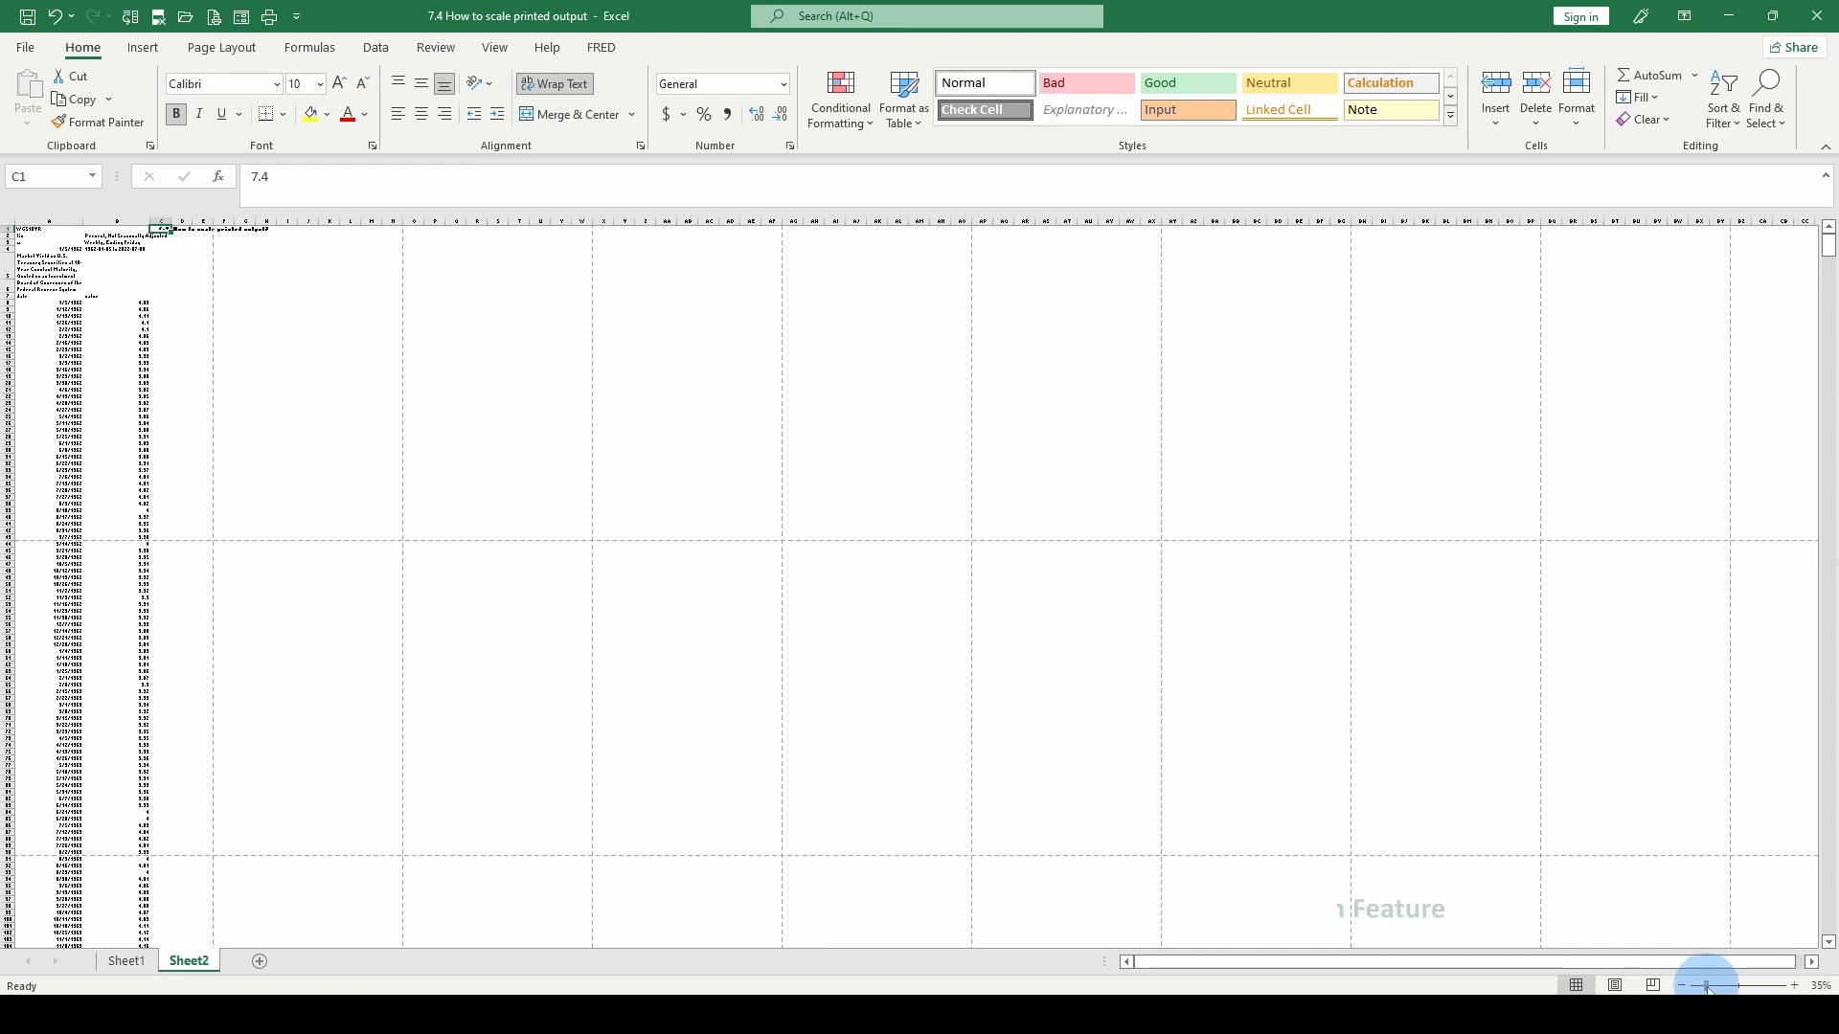
pyautogui.moveTo(1709, 989); pyautogui.dragTo(1736, 989)
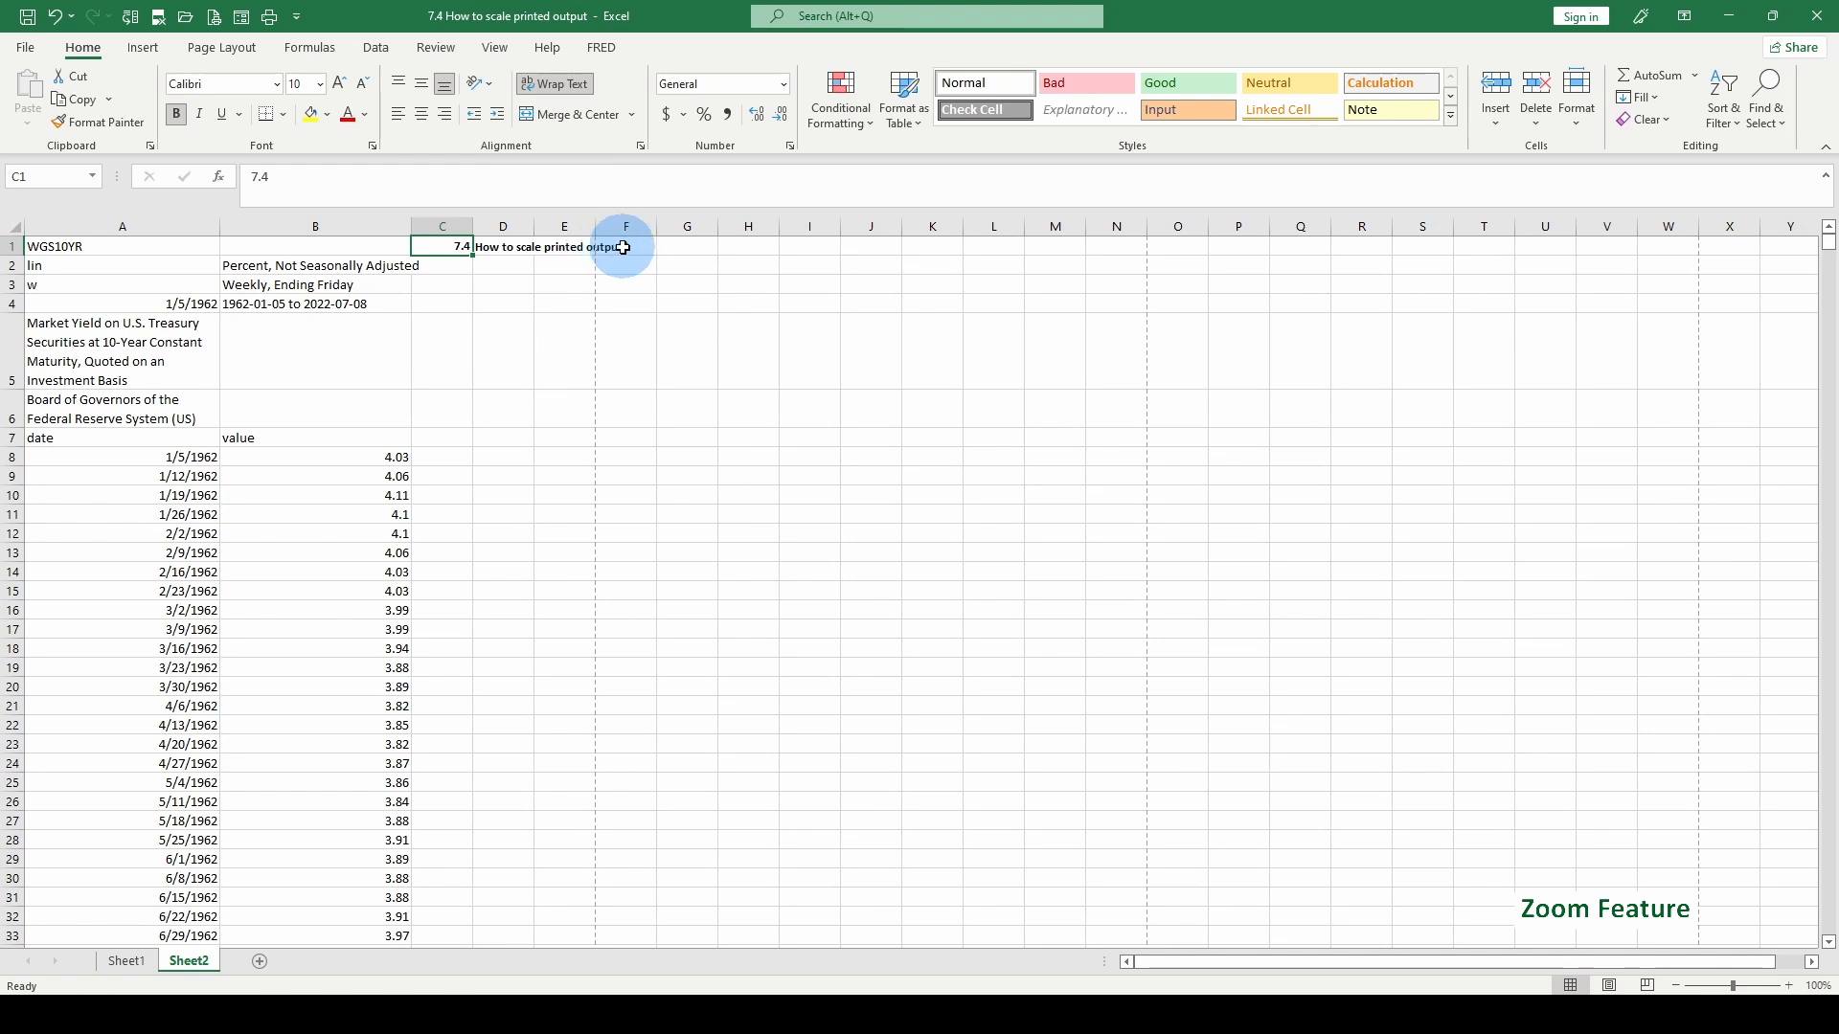
pyautogui.keyDown('shift'); pyautogui.click(512, 244); pyautogui.keyUp('shift')
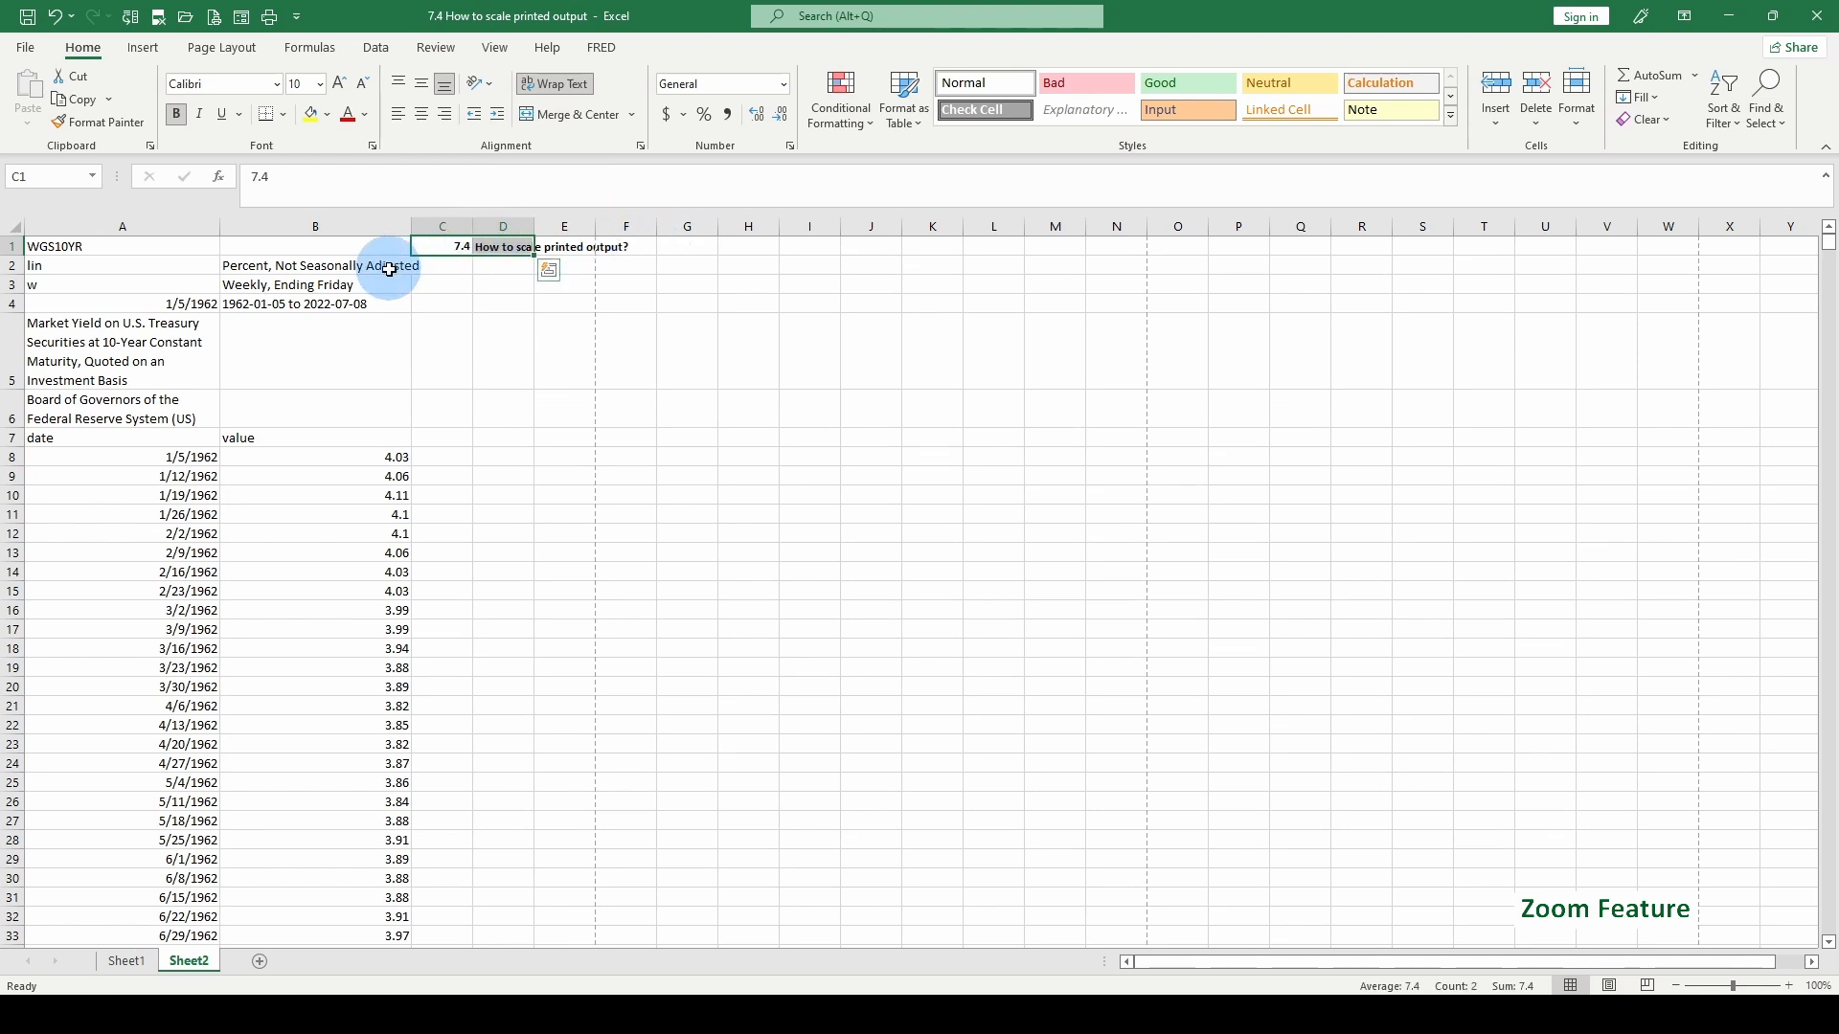
pyautogui.hotkey('ctrl', 'c')
pyautogui.click(366, 246)
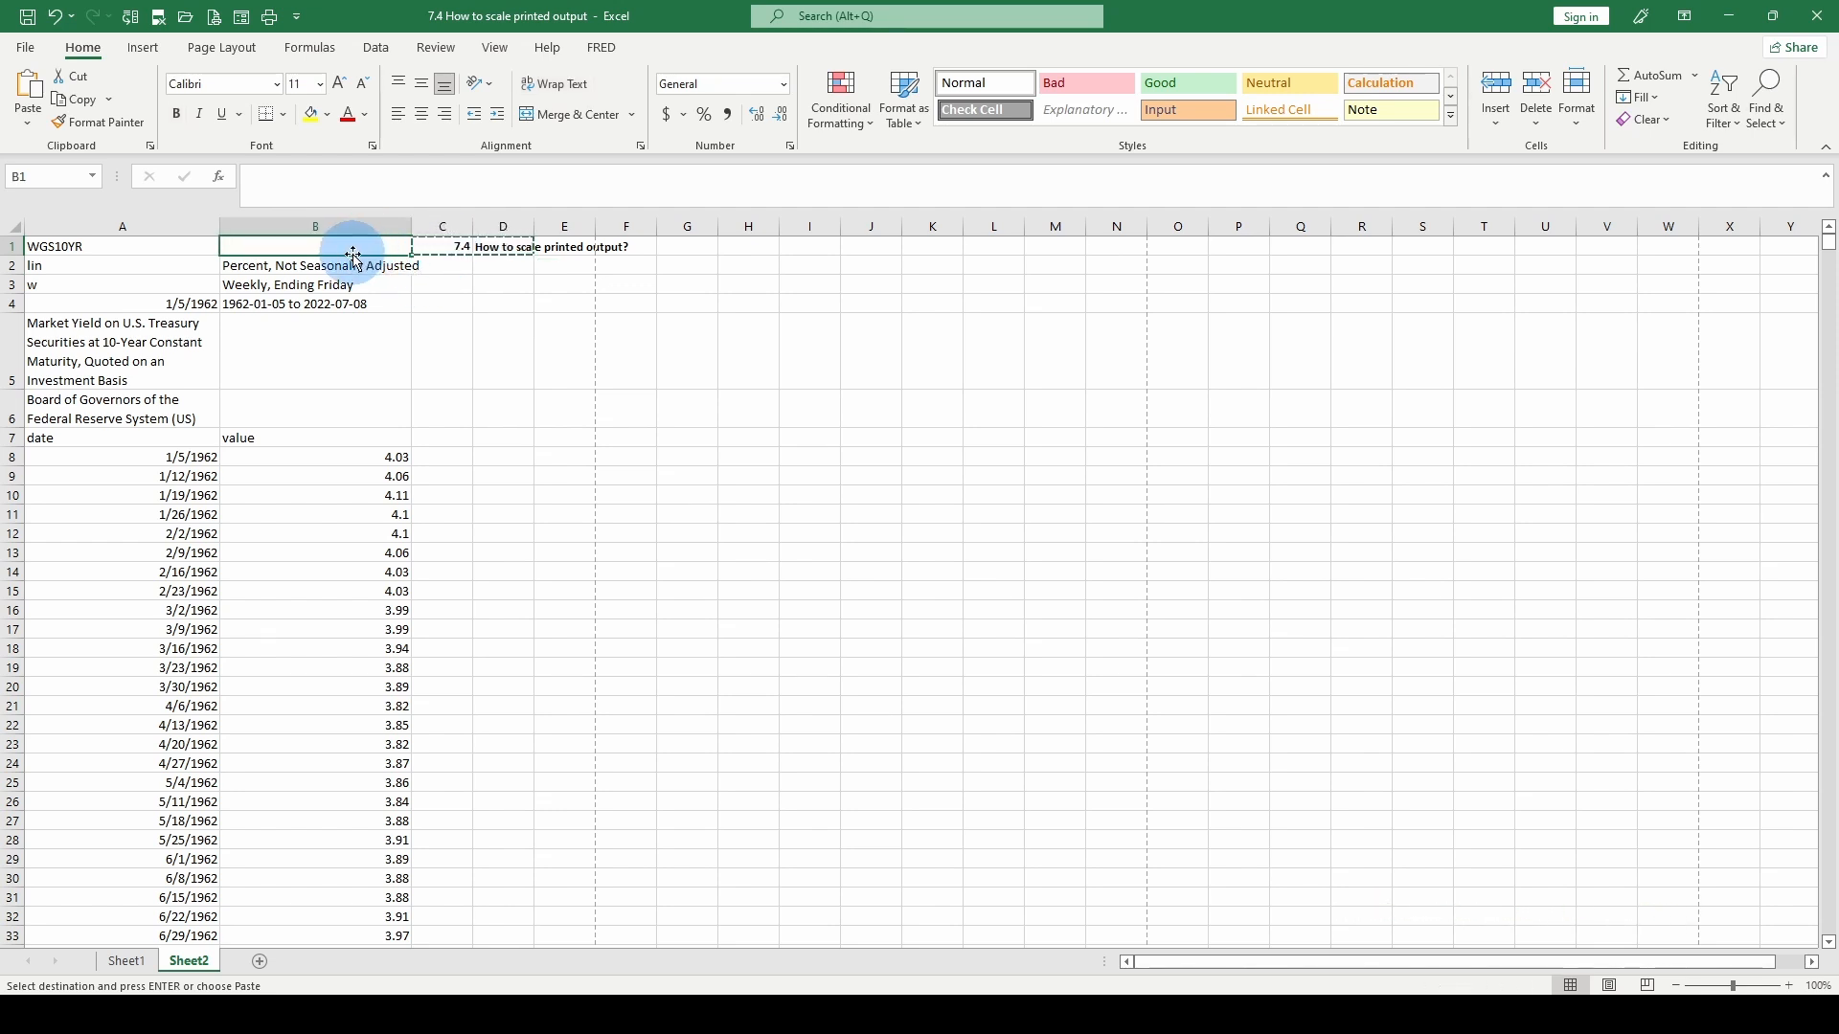
pyautogui.hotkey('ctrl', 'v')
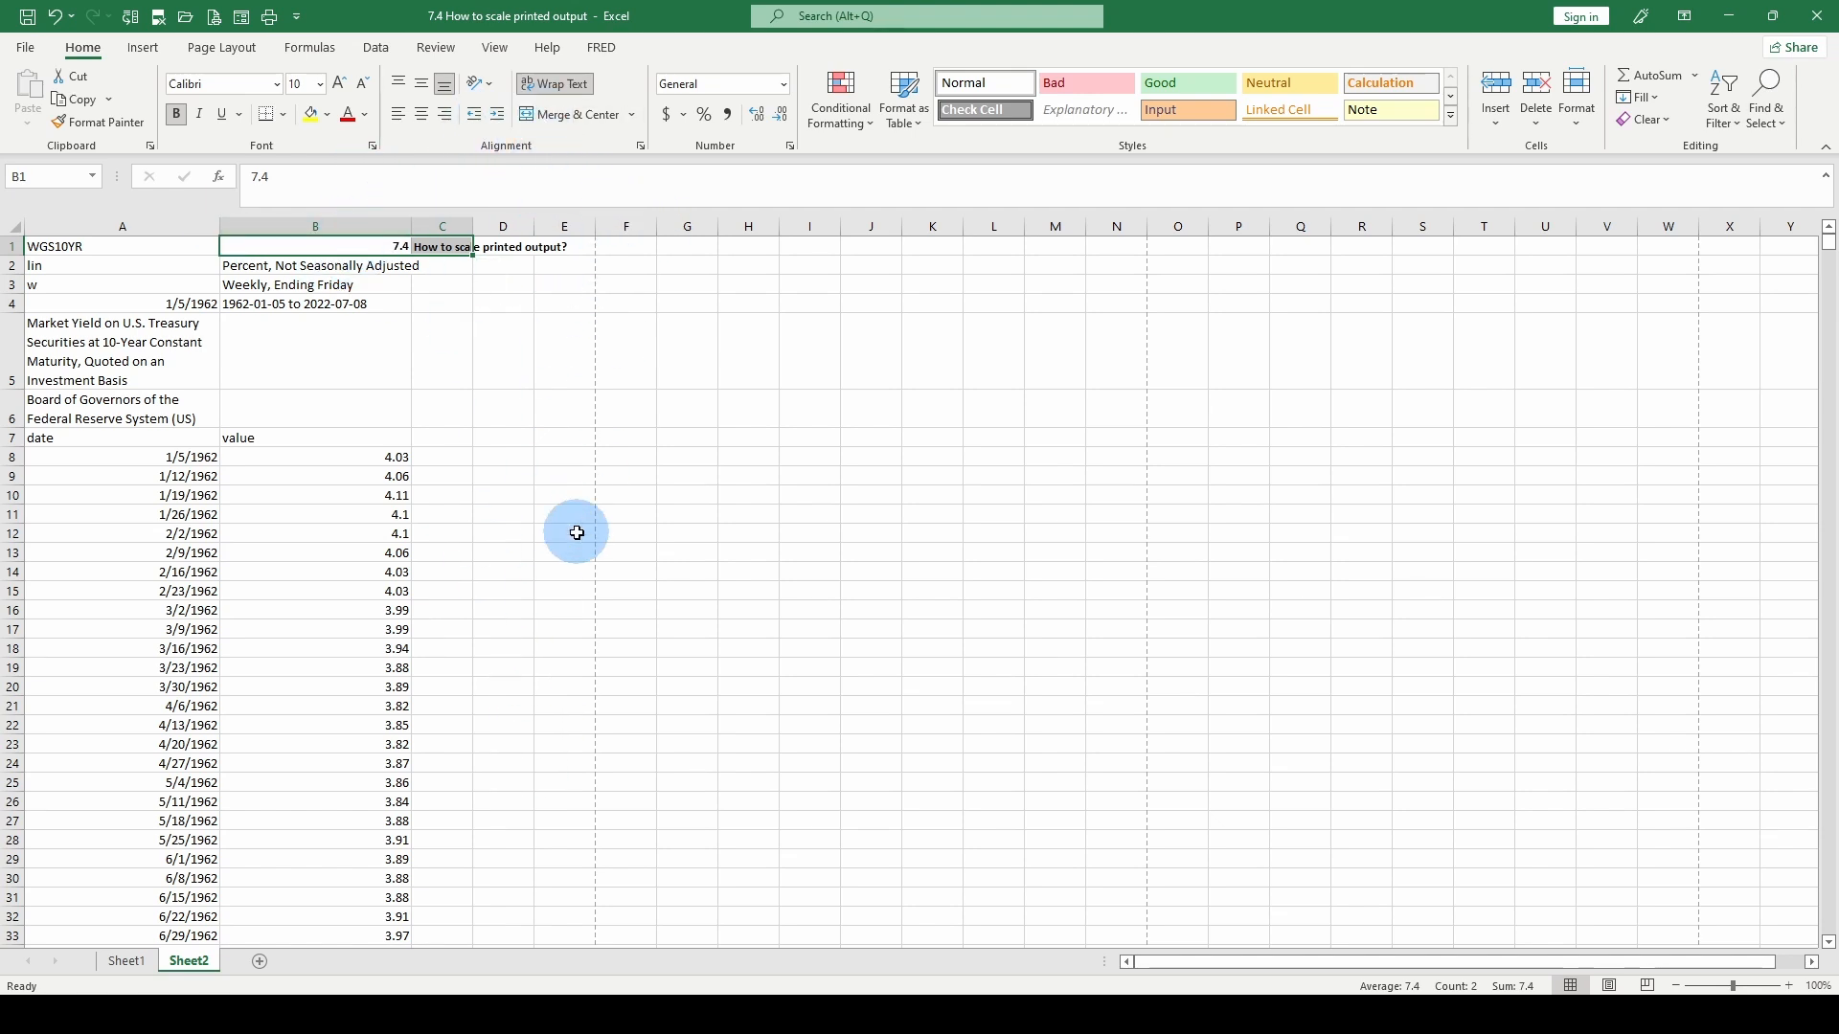
# - Open the print preview to check that the title fits on page one and browse the remaining pages
pyautogui.click(25, 47)
pyautogui.click(55, 381)
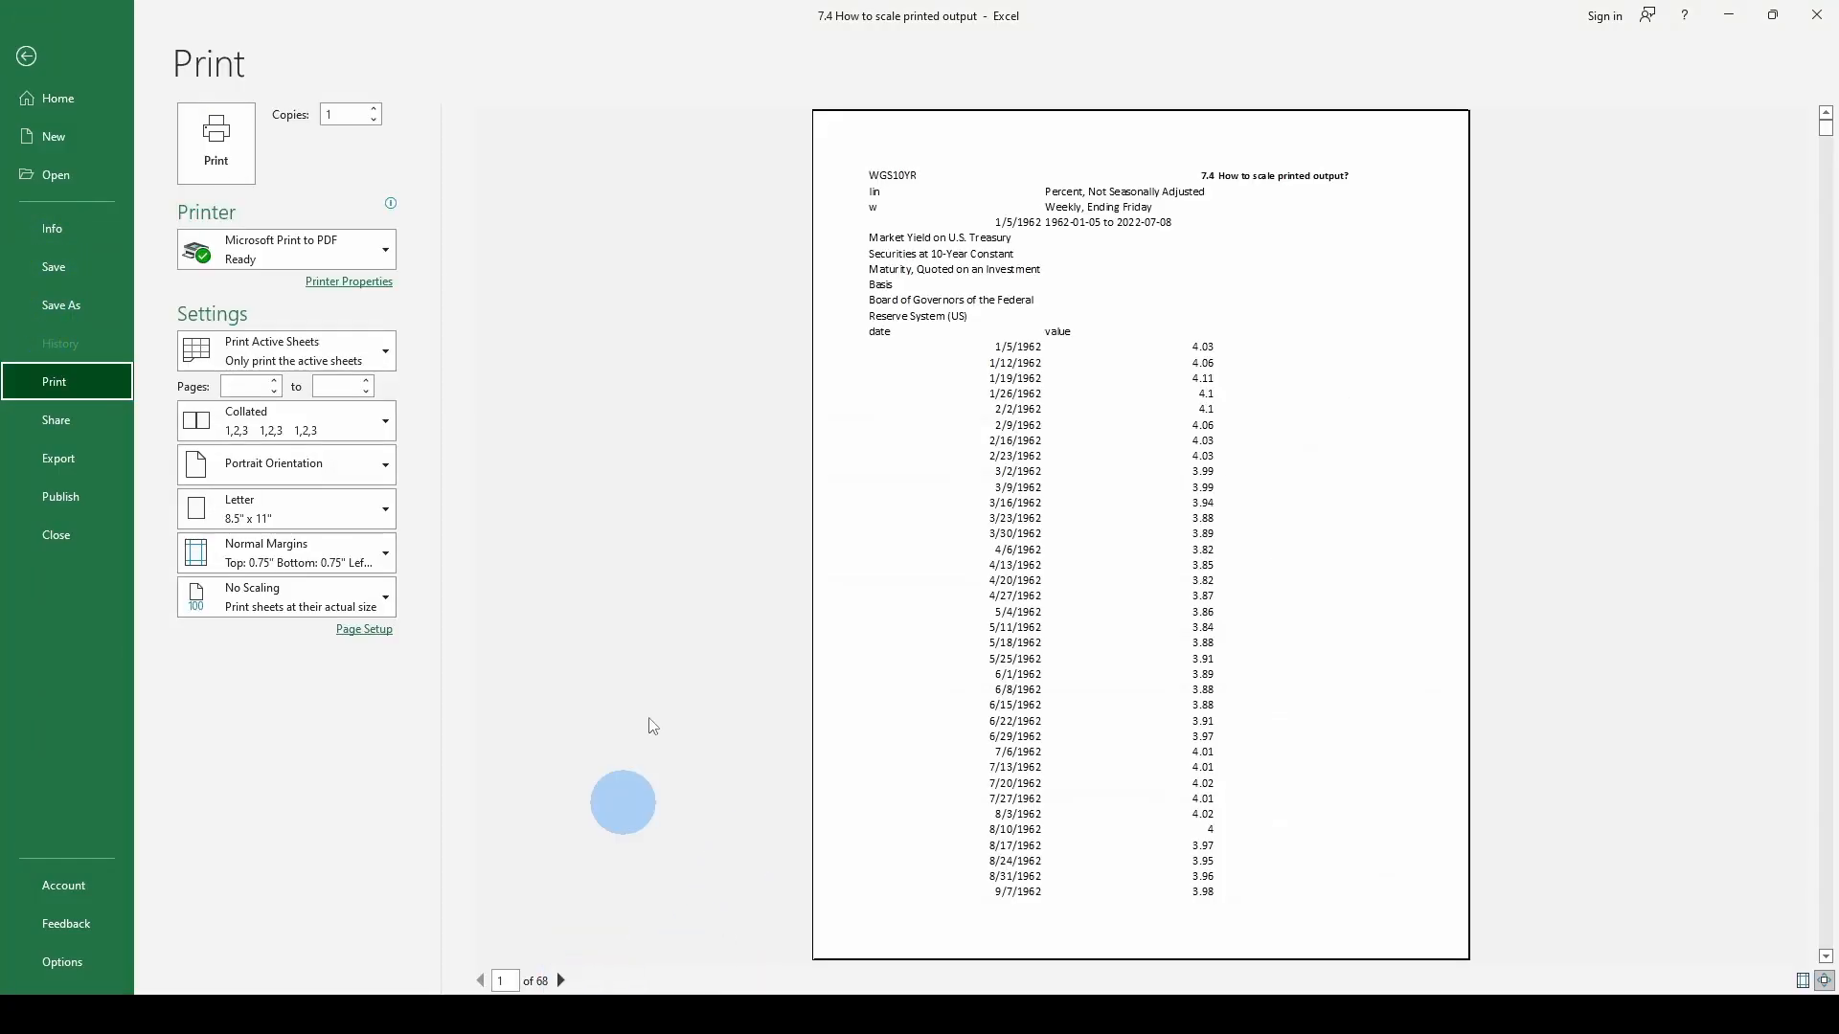
pyautogui.scroll(-16, 891, 594)
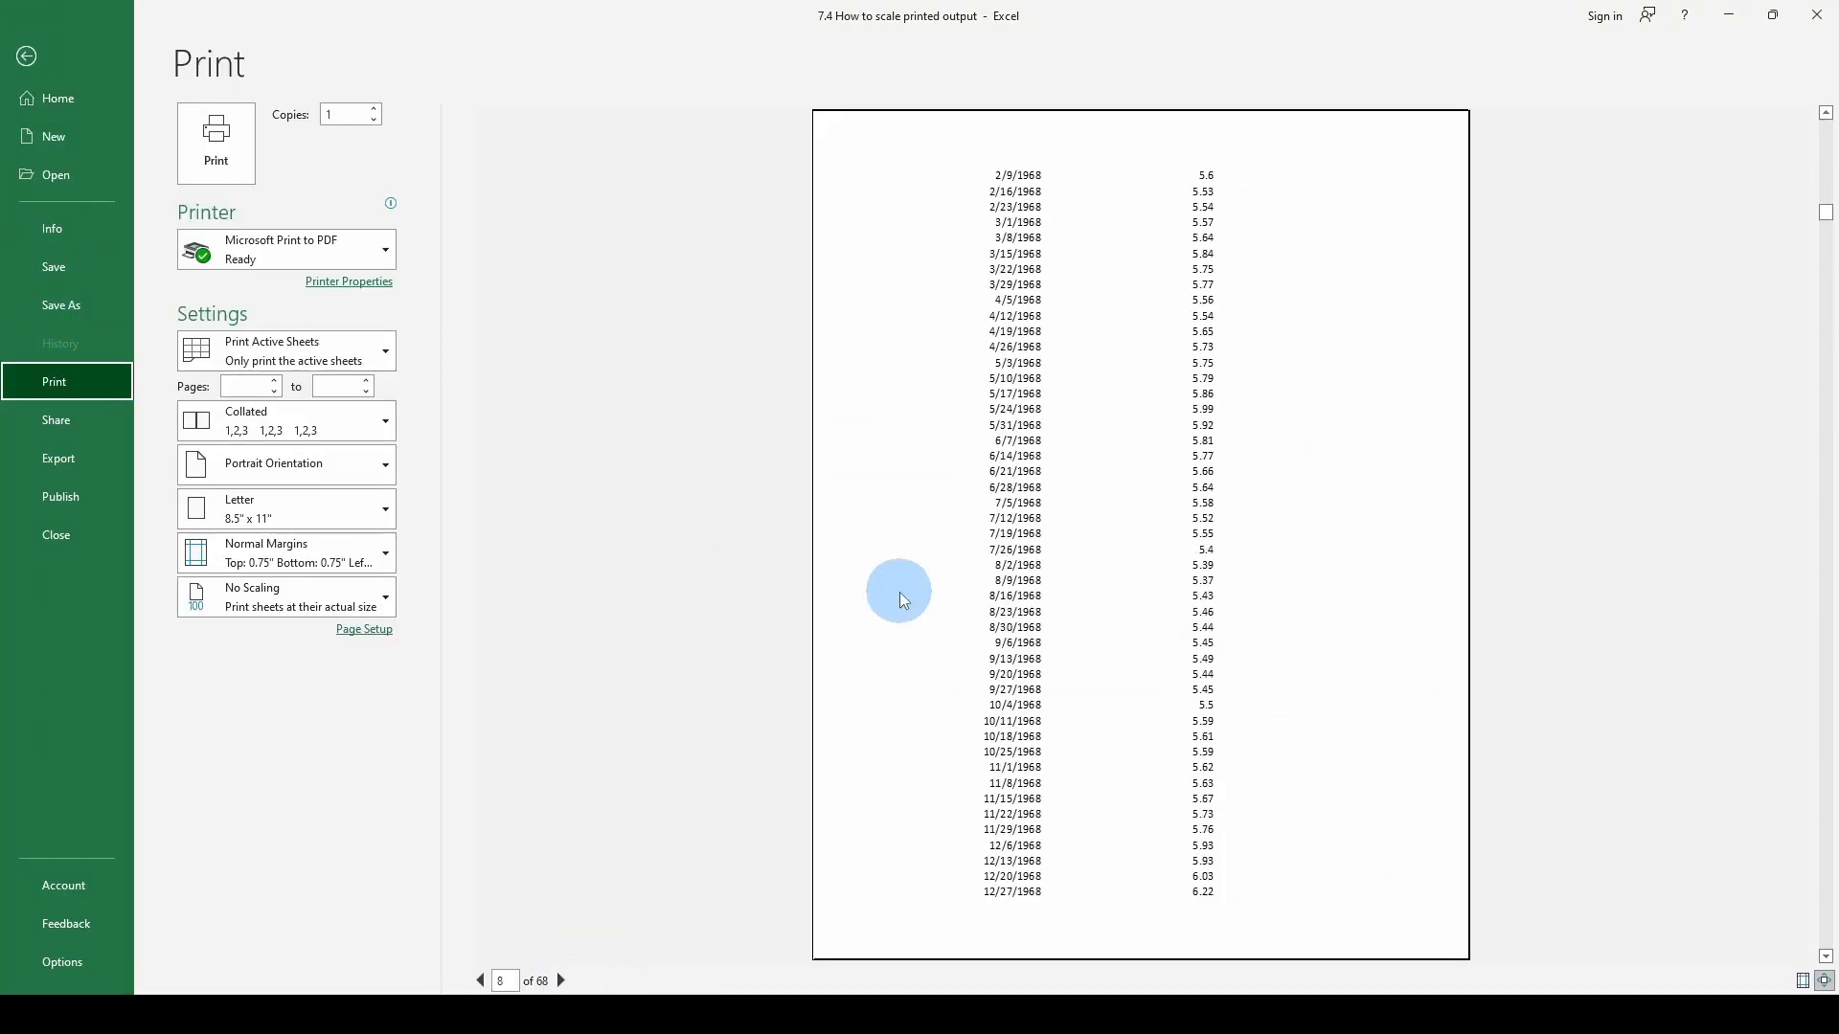
pyautogui.scroll(-20, 903, 600)
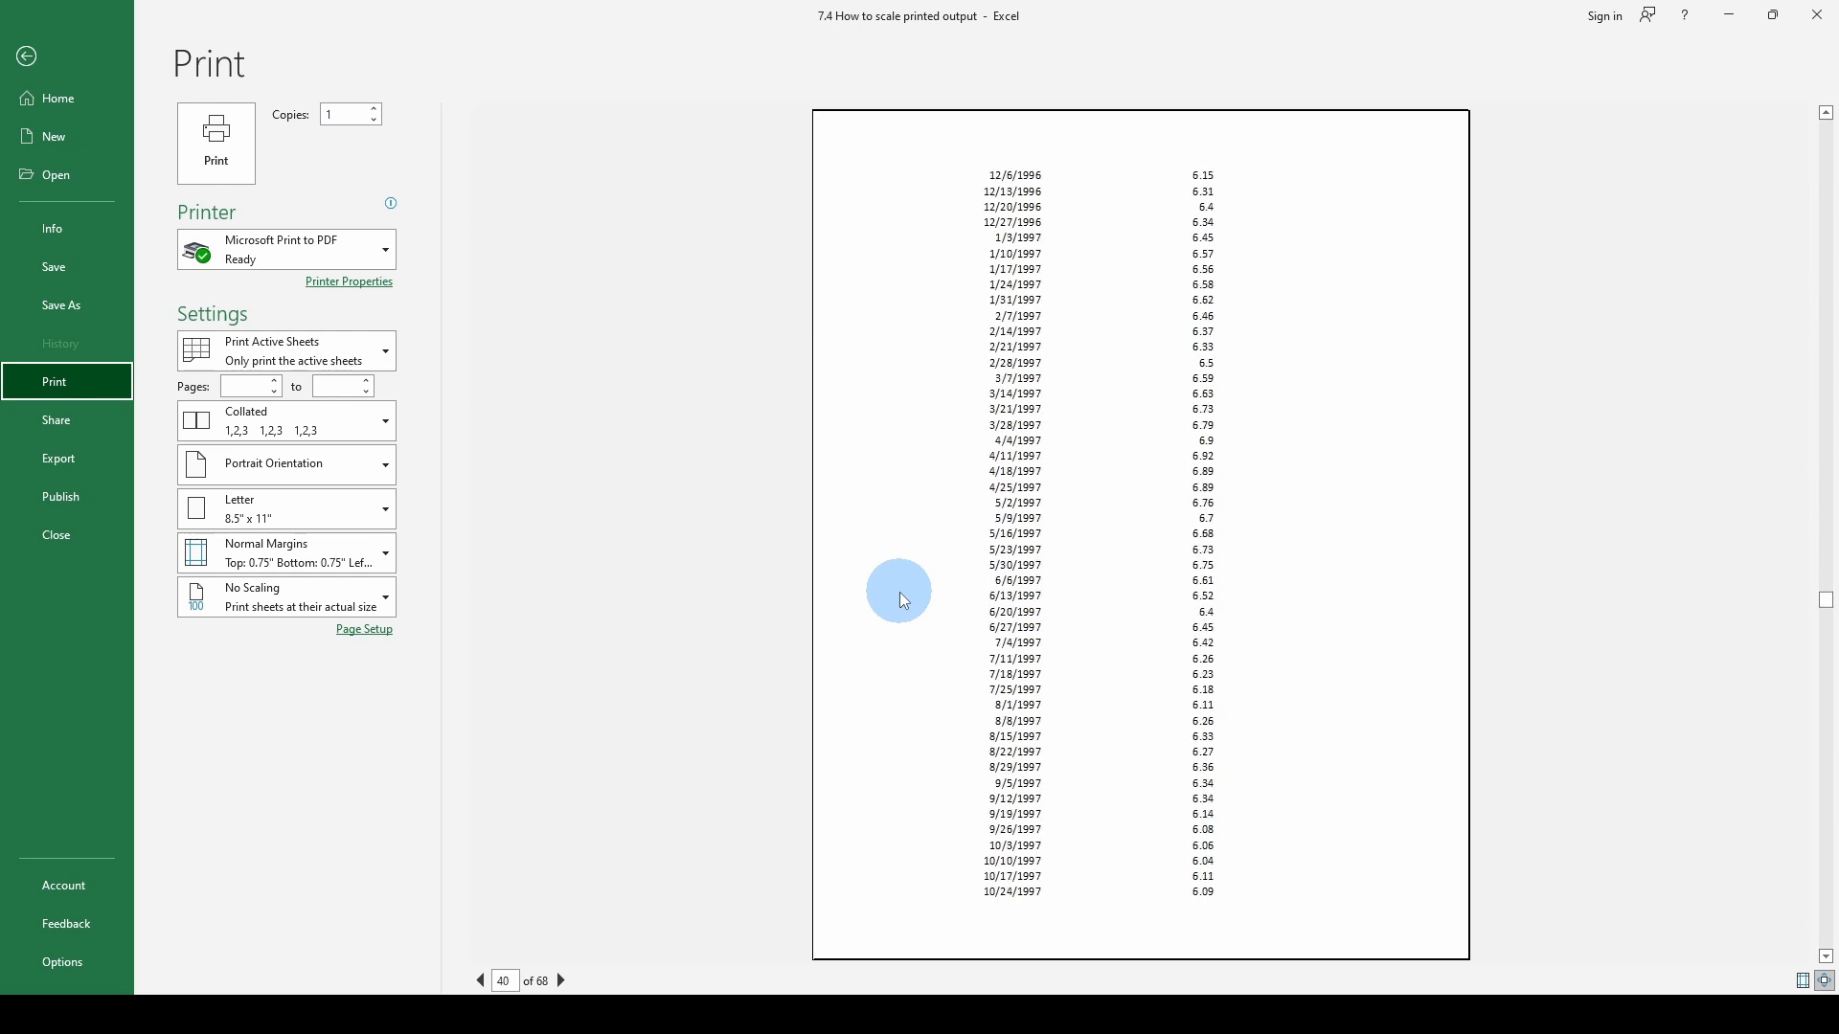
pyautogui.scroll(20, 894, 595)
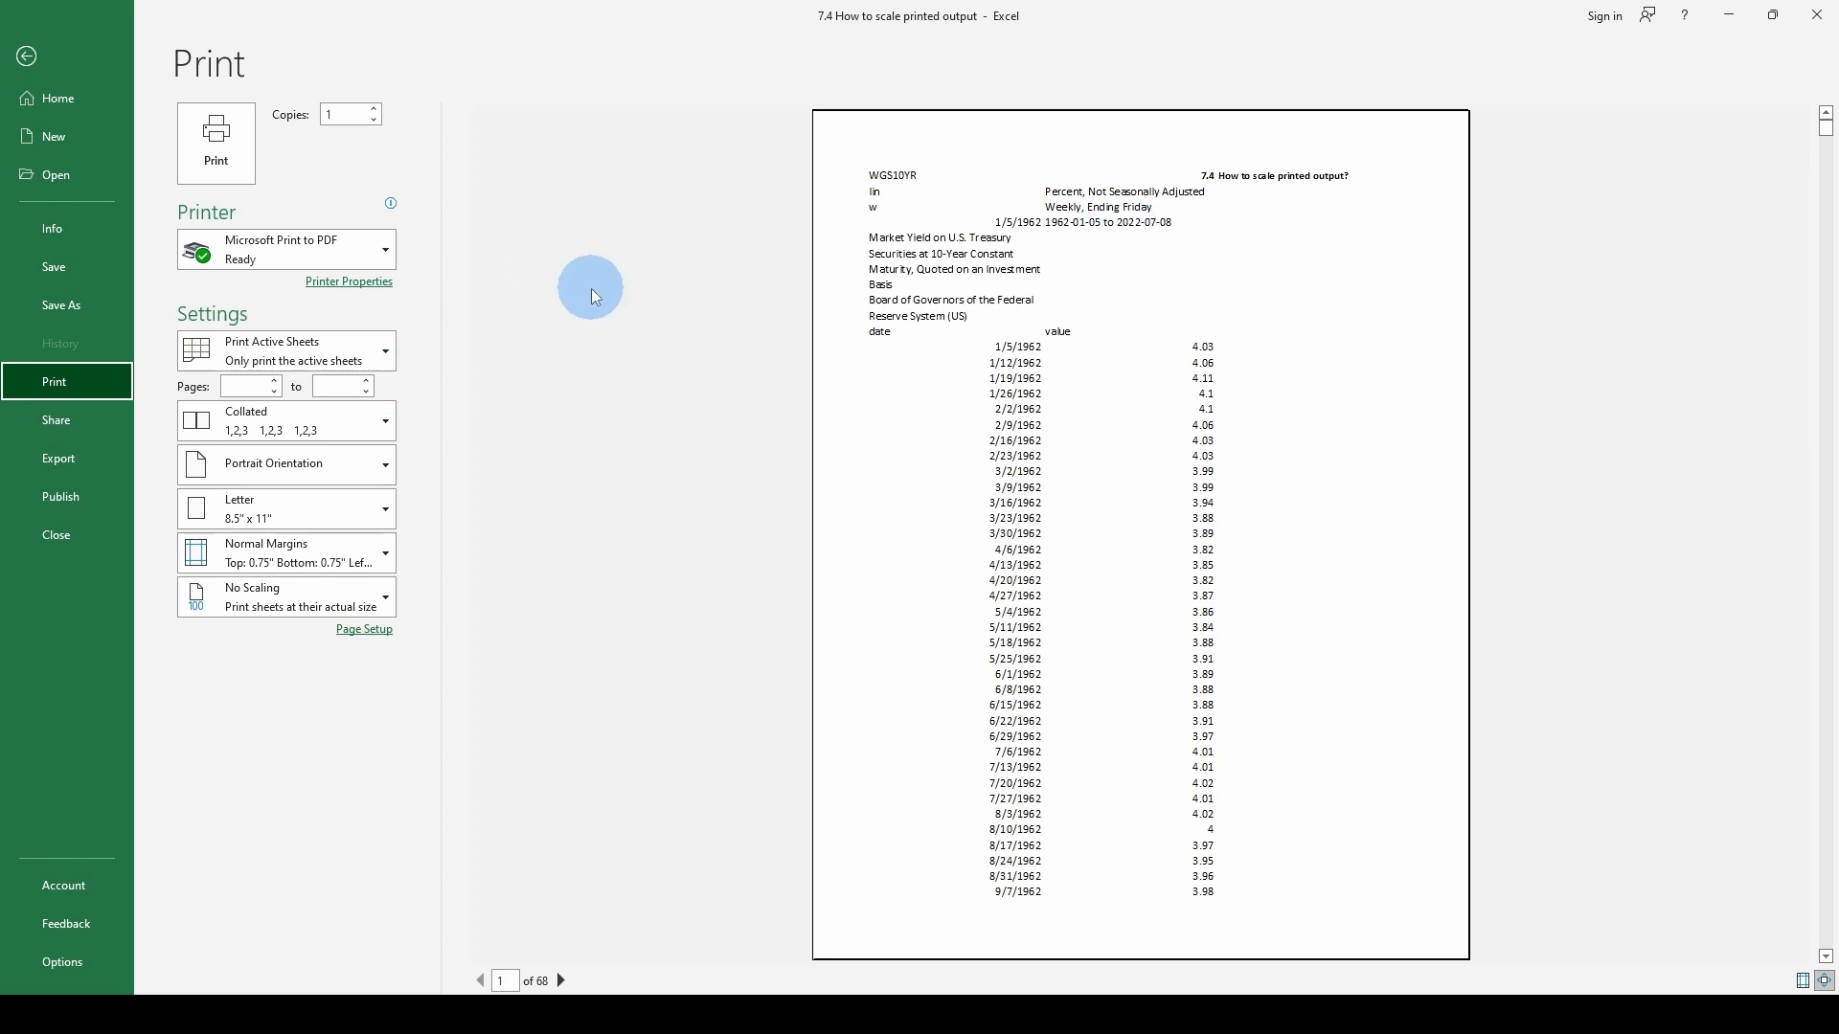
pyautogui.press('Escape')
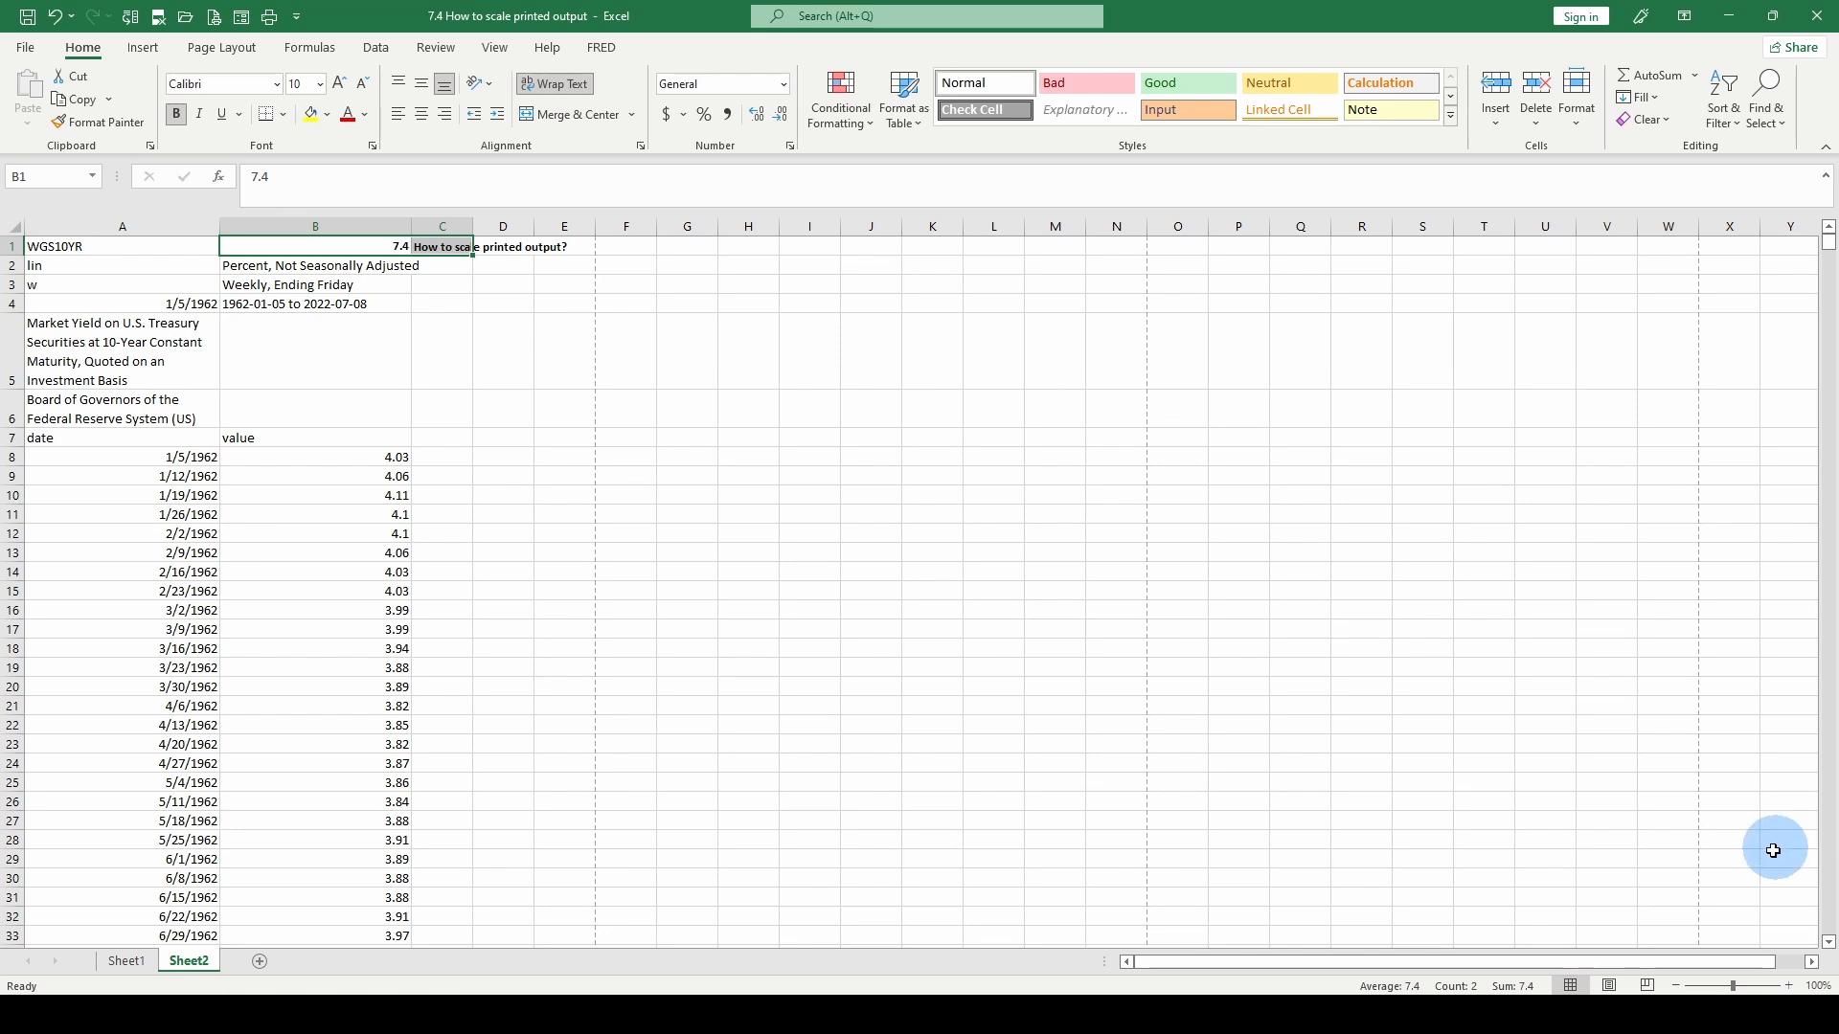
# - Zoom the worksheet out to 50% and check the print preview for any change in the printed size
pyautogui.click(1676, 987)
pyautogui.click(1677, 986)
pyautogui.click(1677, 986)
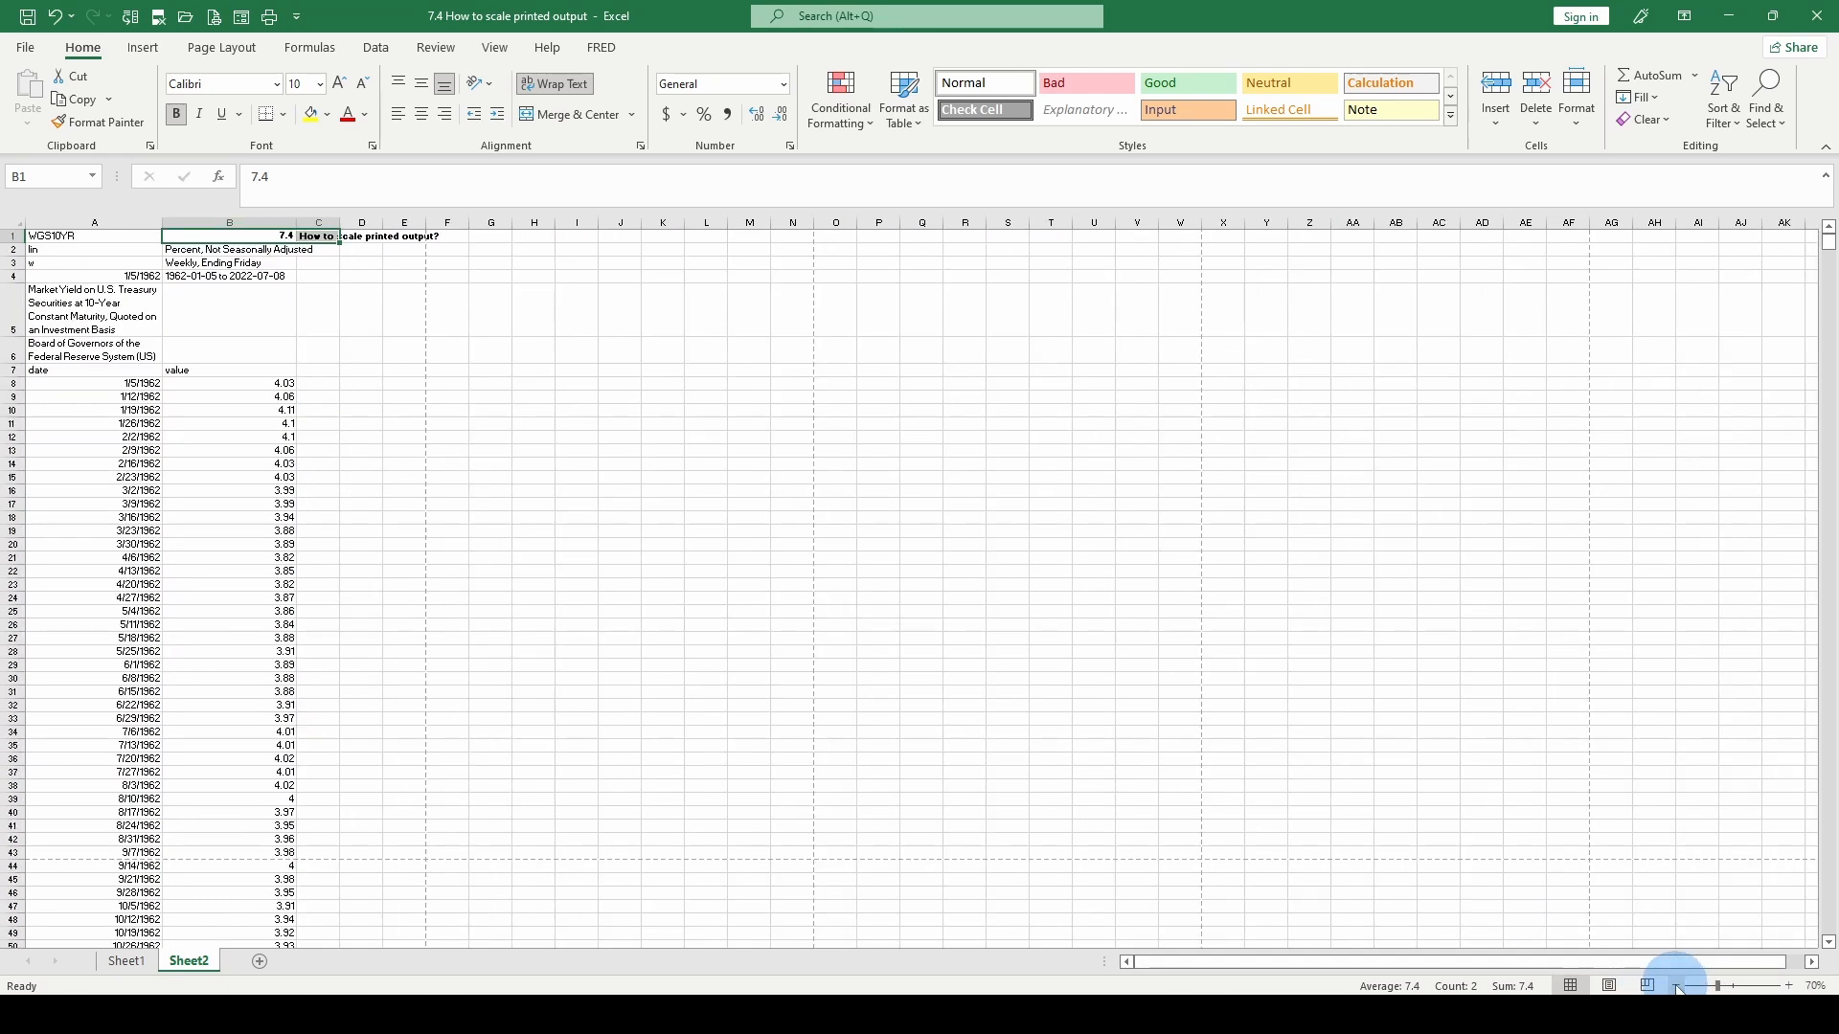
pyautogui.click(1677, 986)
pyautogui.click(1677, 986)
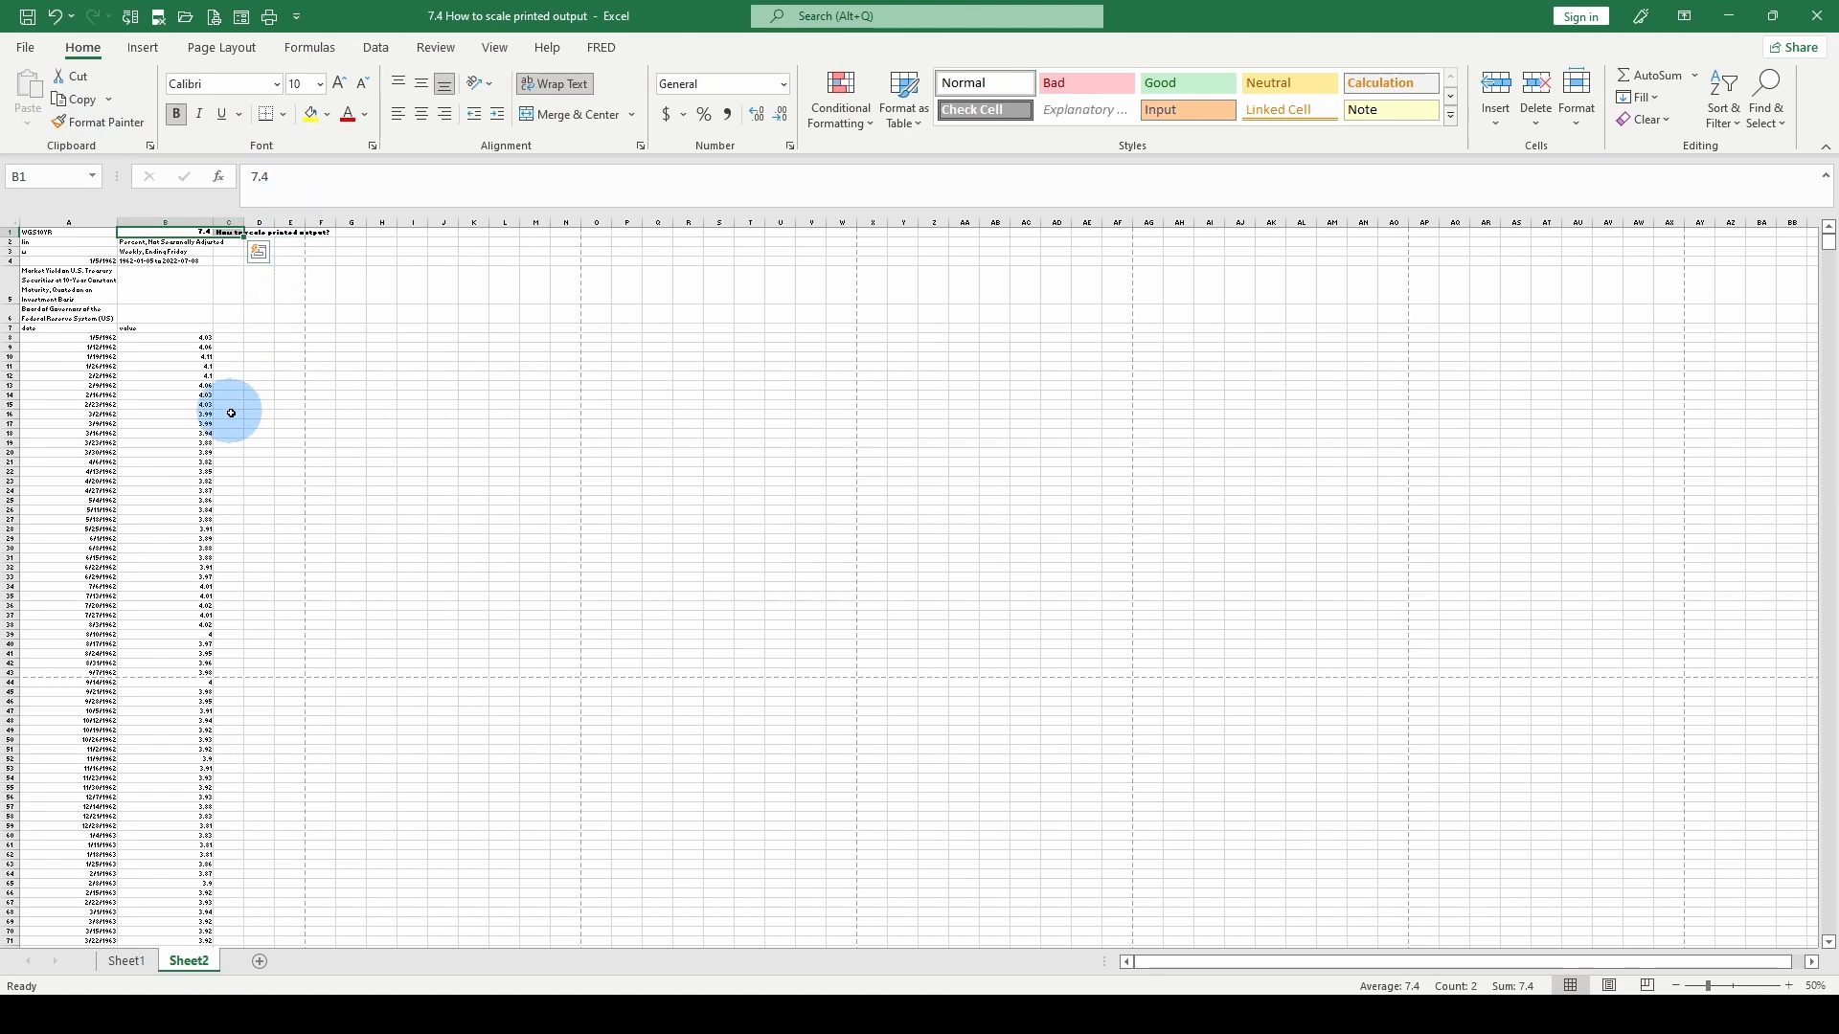
pyautogui.click(23, 48)
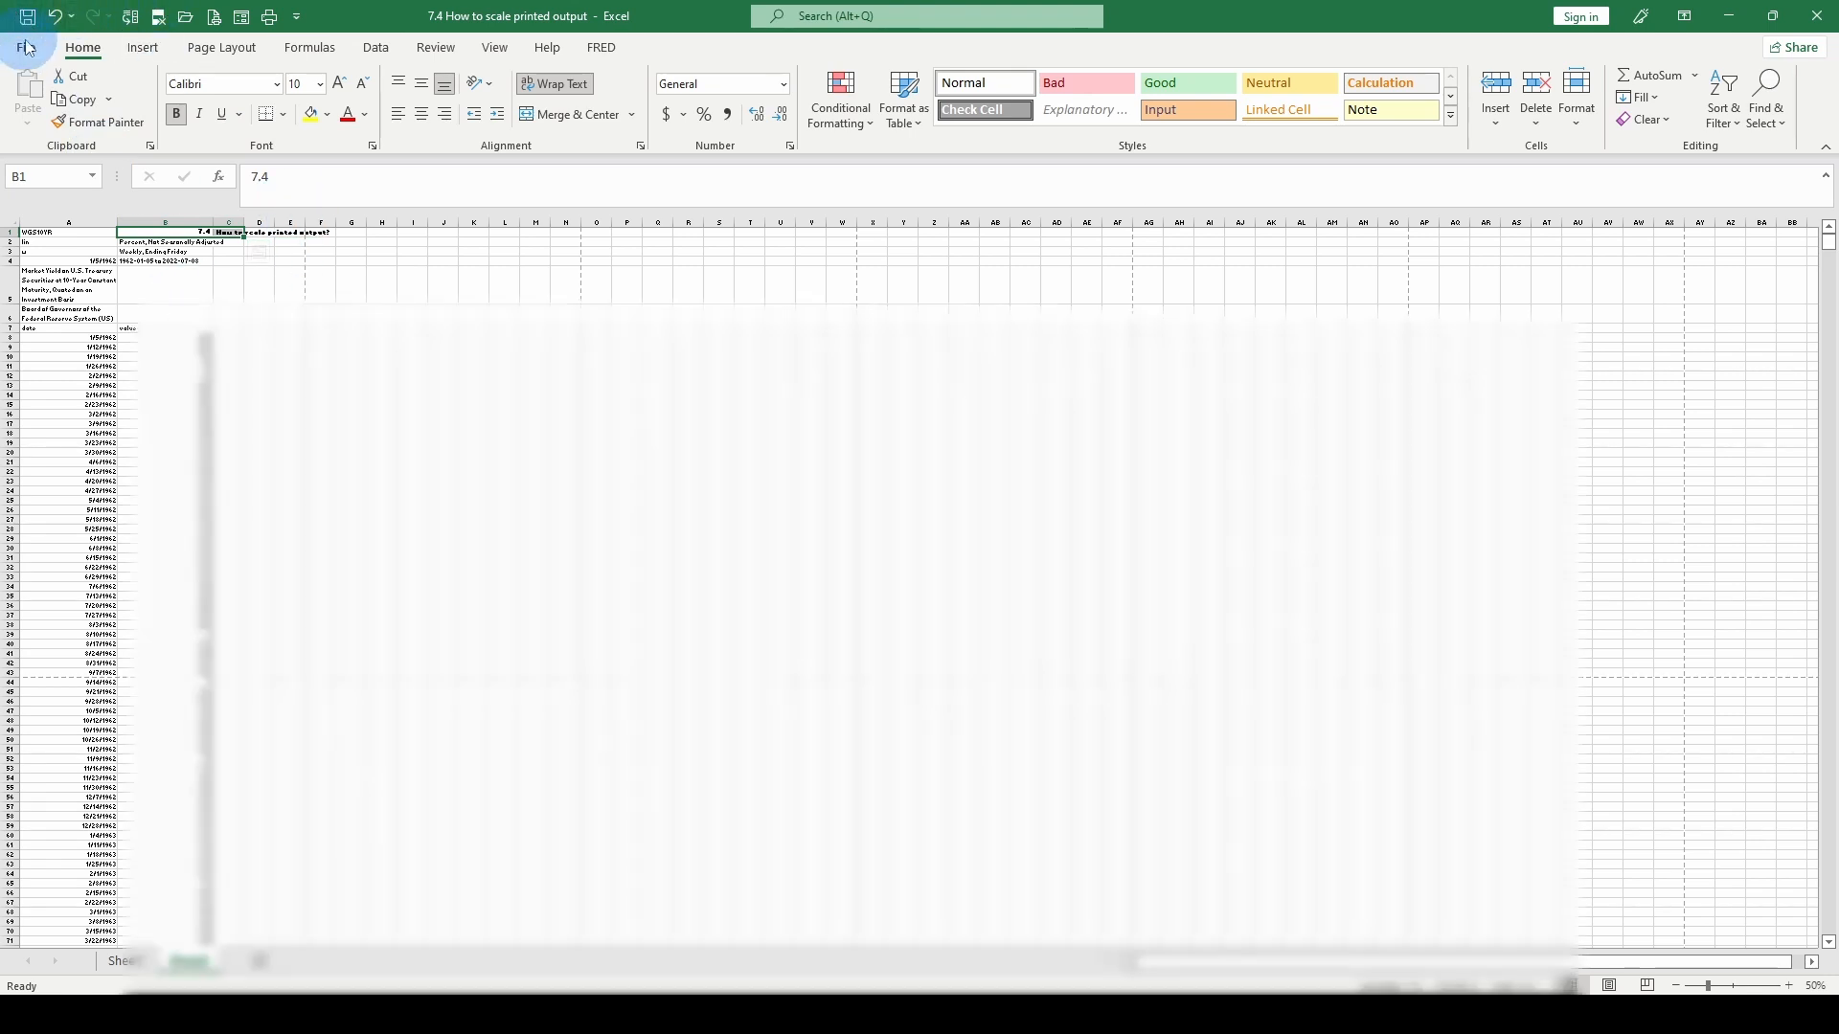
pyautogui.click(64, 381)
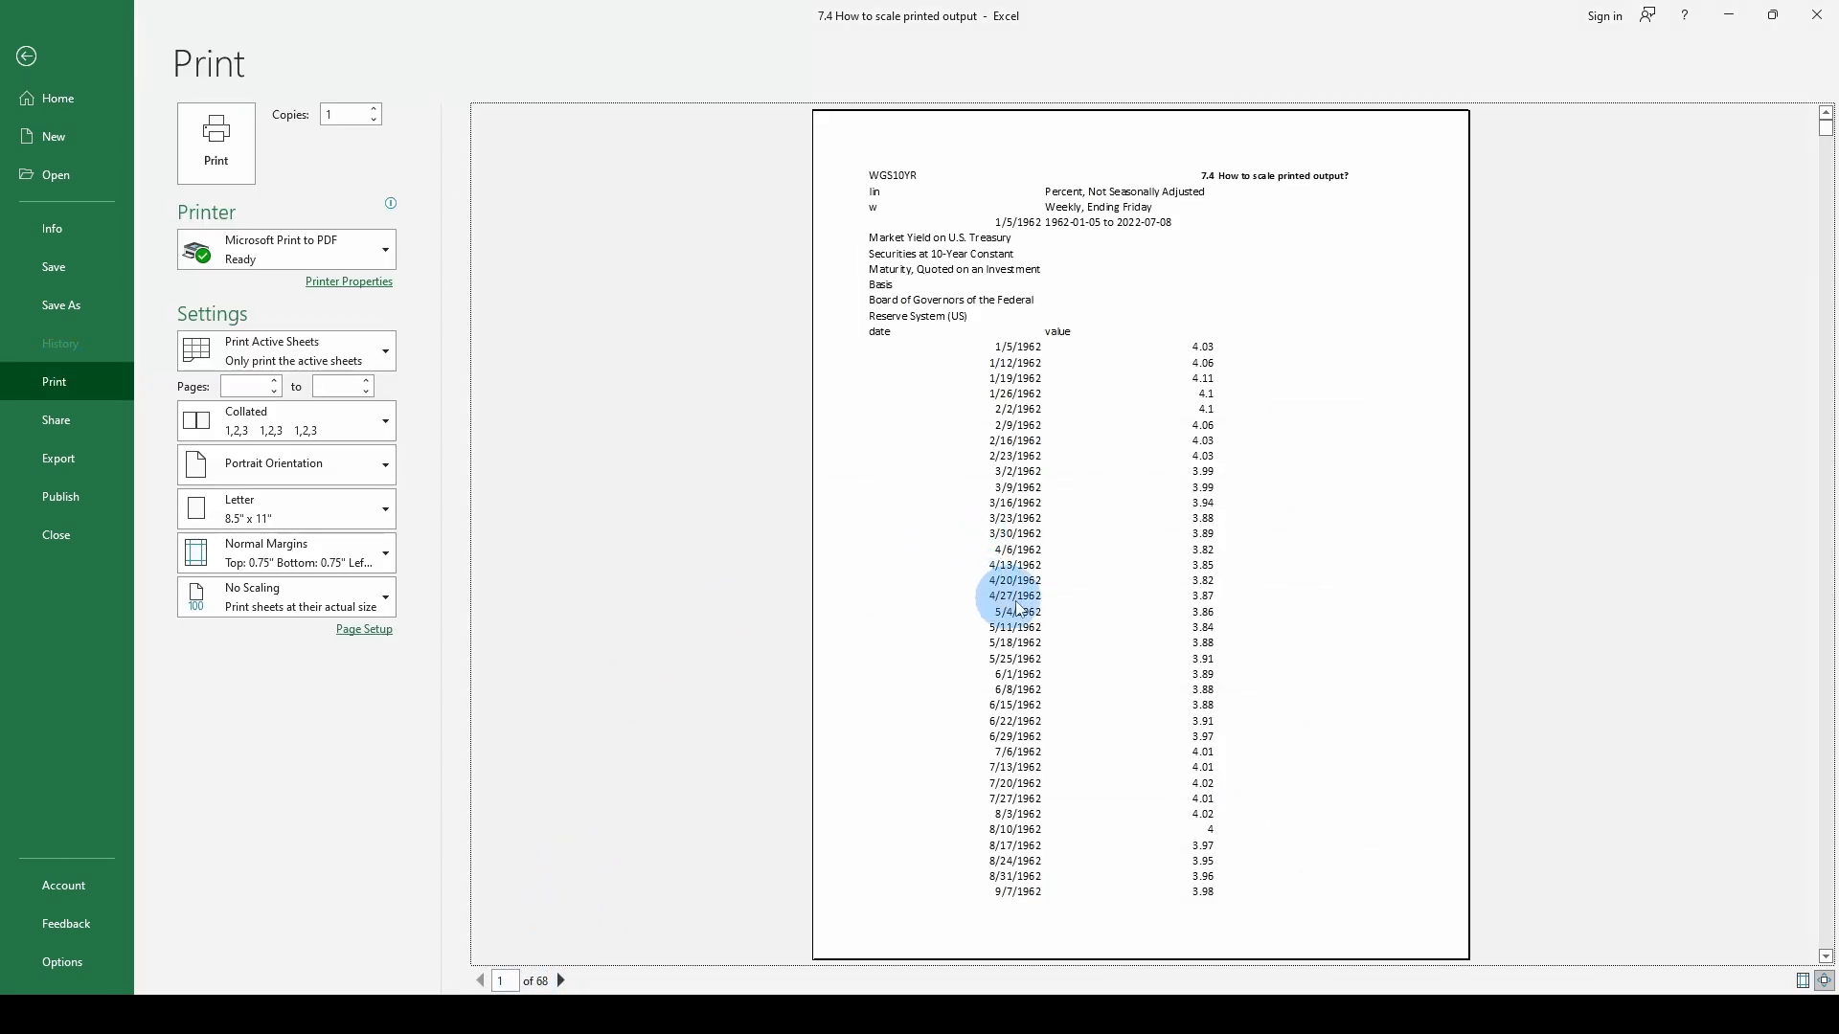
pyautogui.press('Escape')
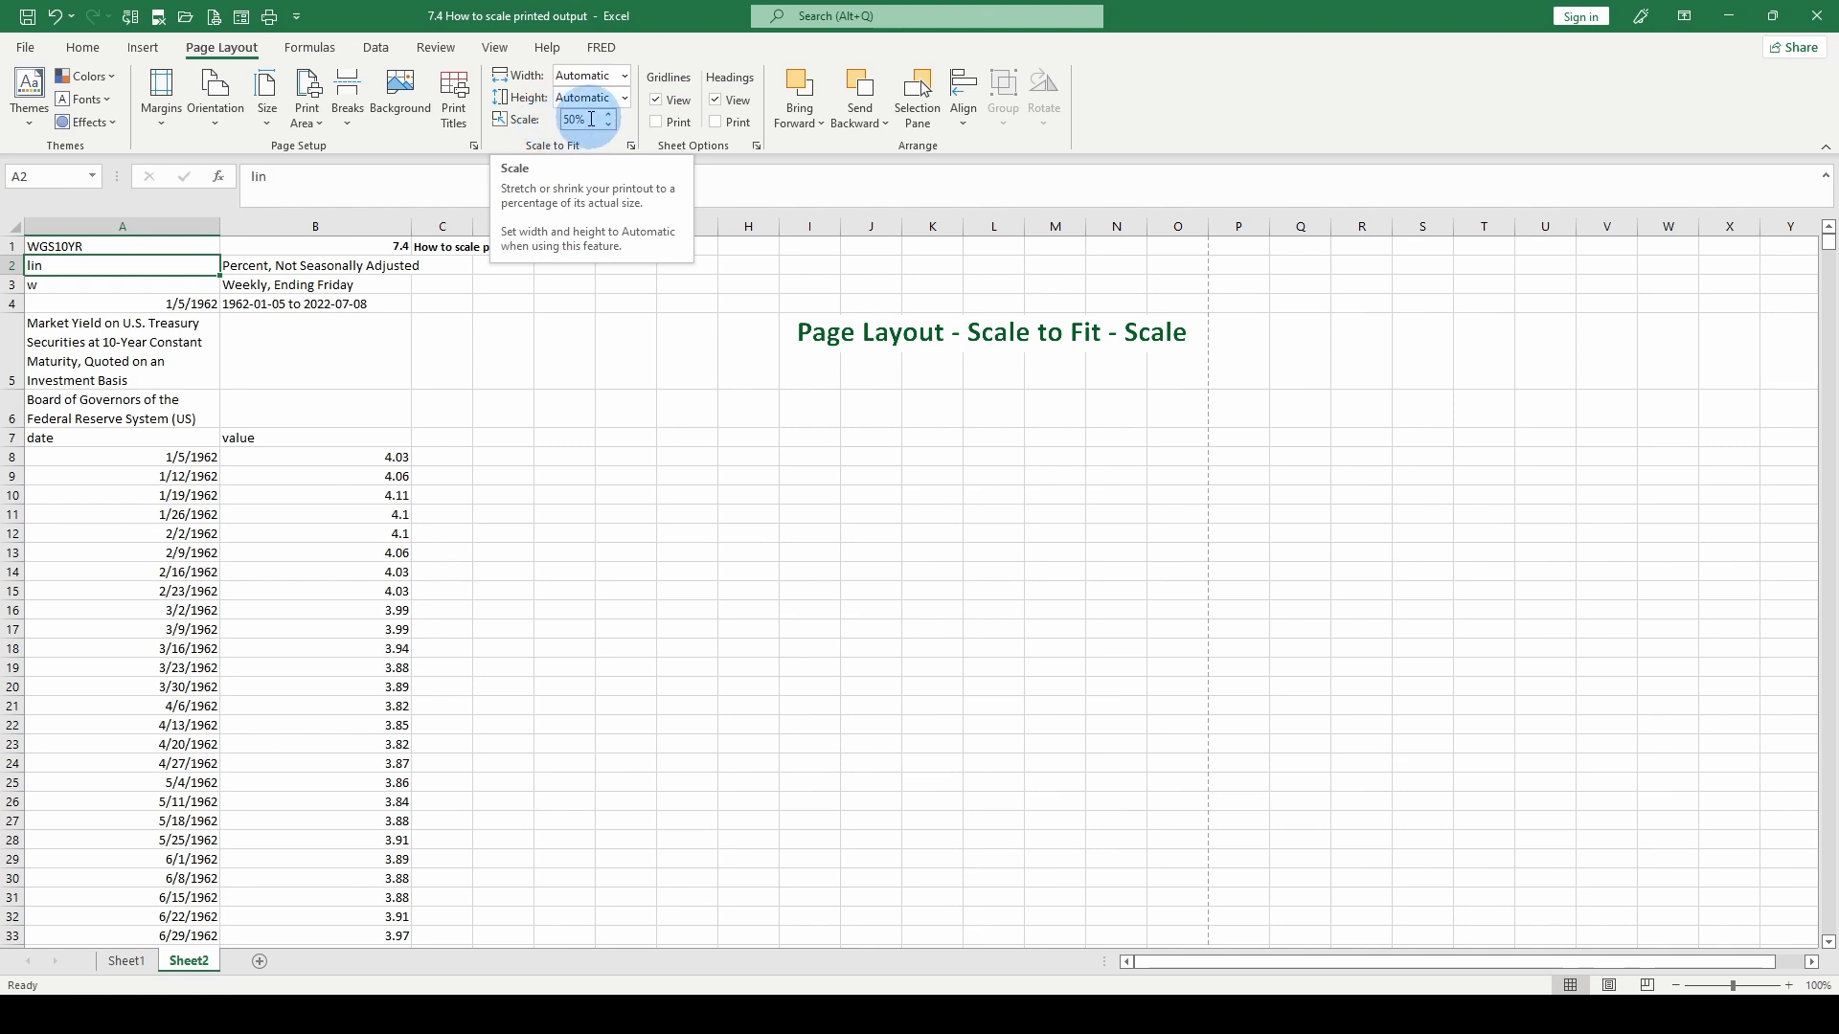
# - Adjust the sheet's print scaling to 100% of normal size through the custom scaling options
pyautogui.click(353, 551)
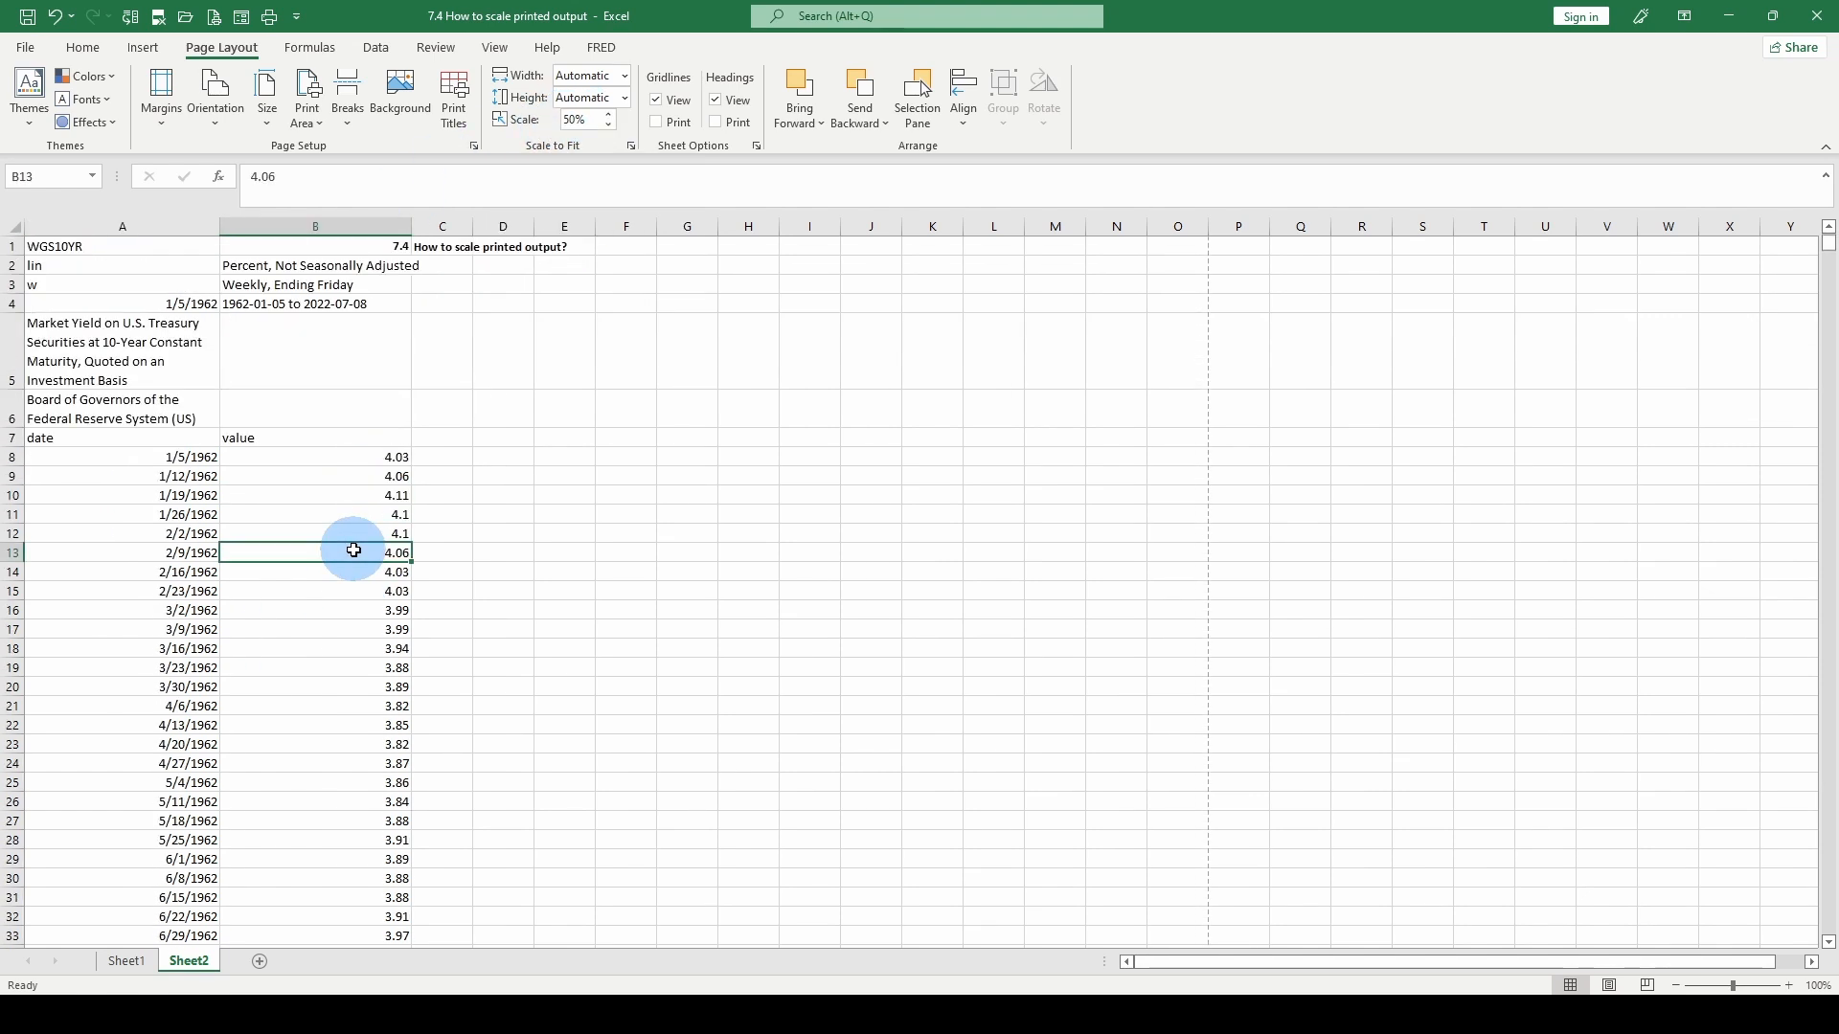
pyautogui.click(27, 48)
pyautogui.click(60, 379)
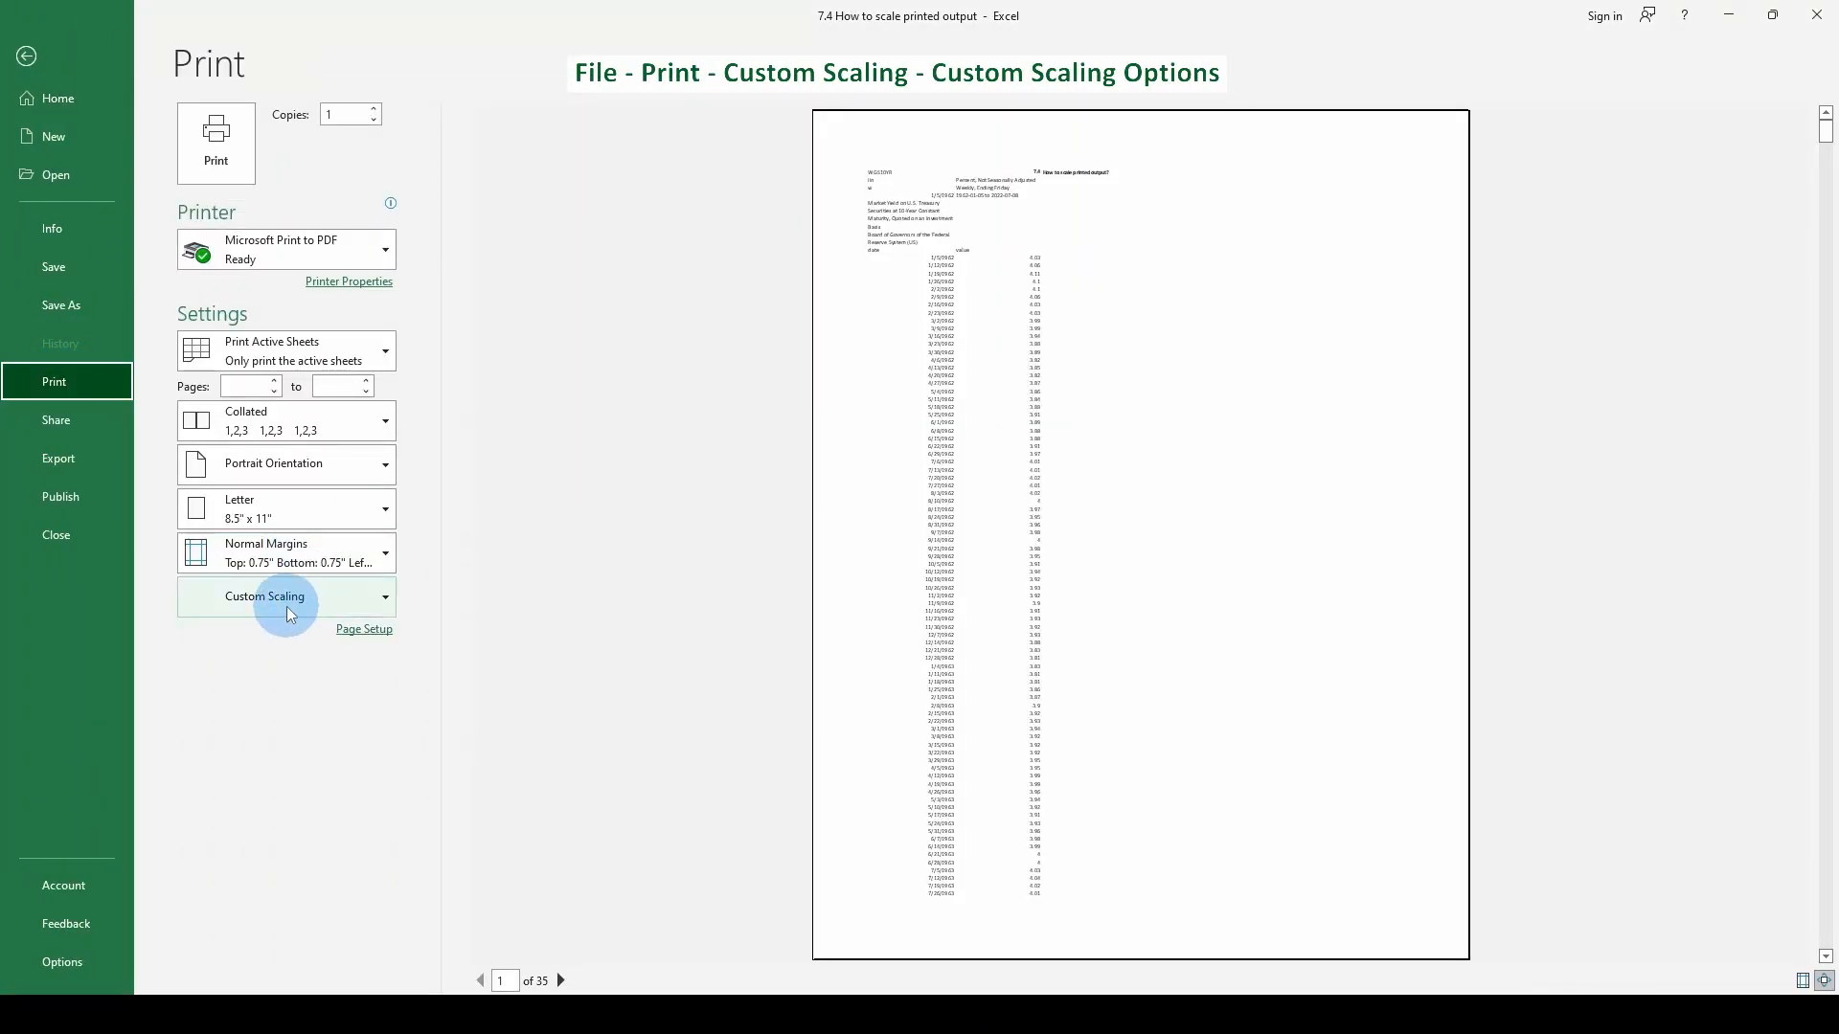
pyautogui.click(286, 605)
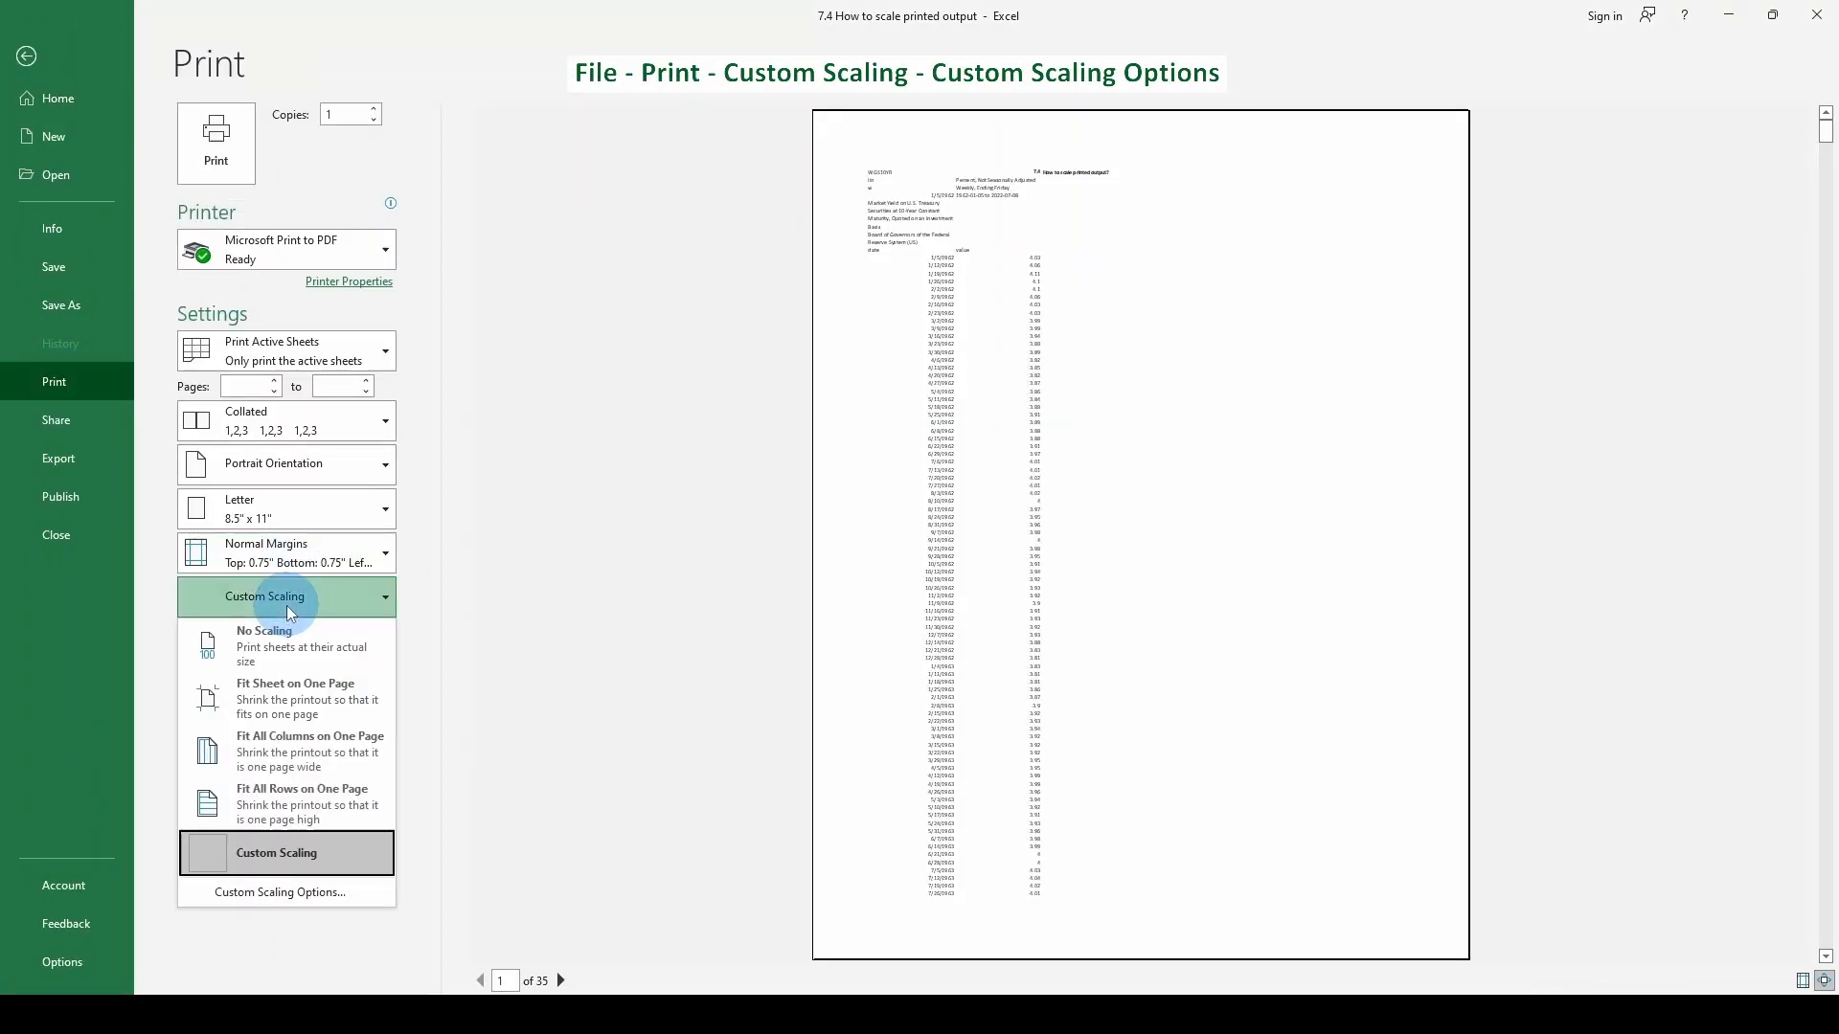
pyautogui.click(254, 894)
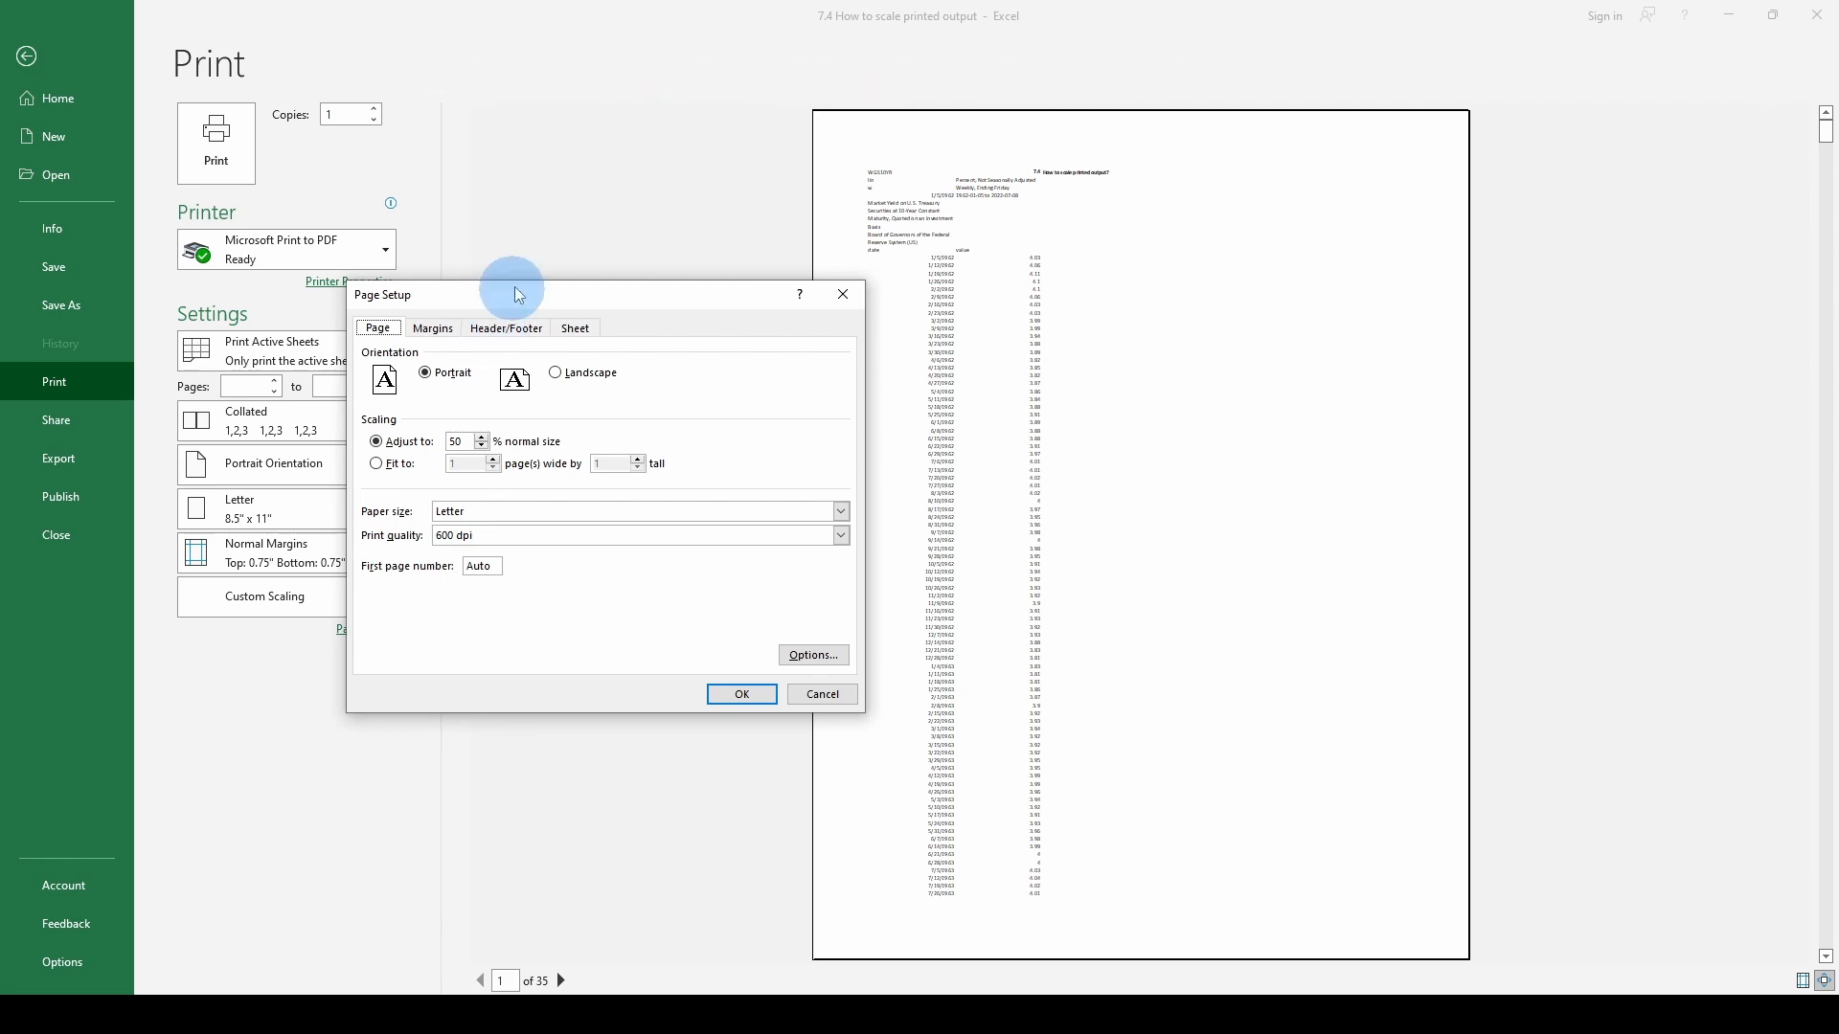
pyautogui.moveTo(513, 310); pyautogui.dragTo(345, 314)
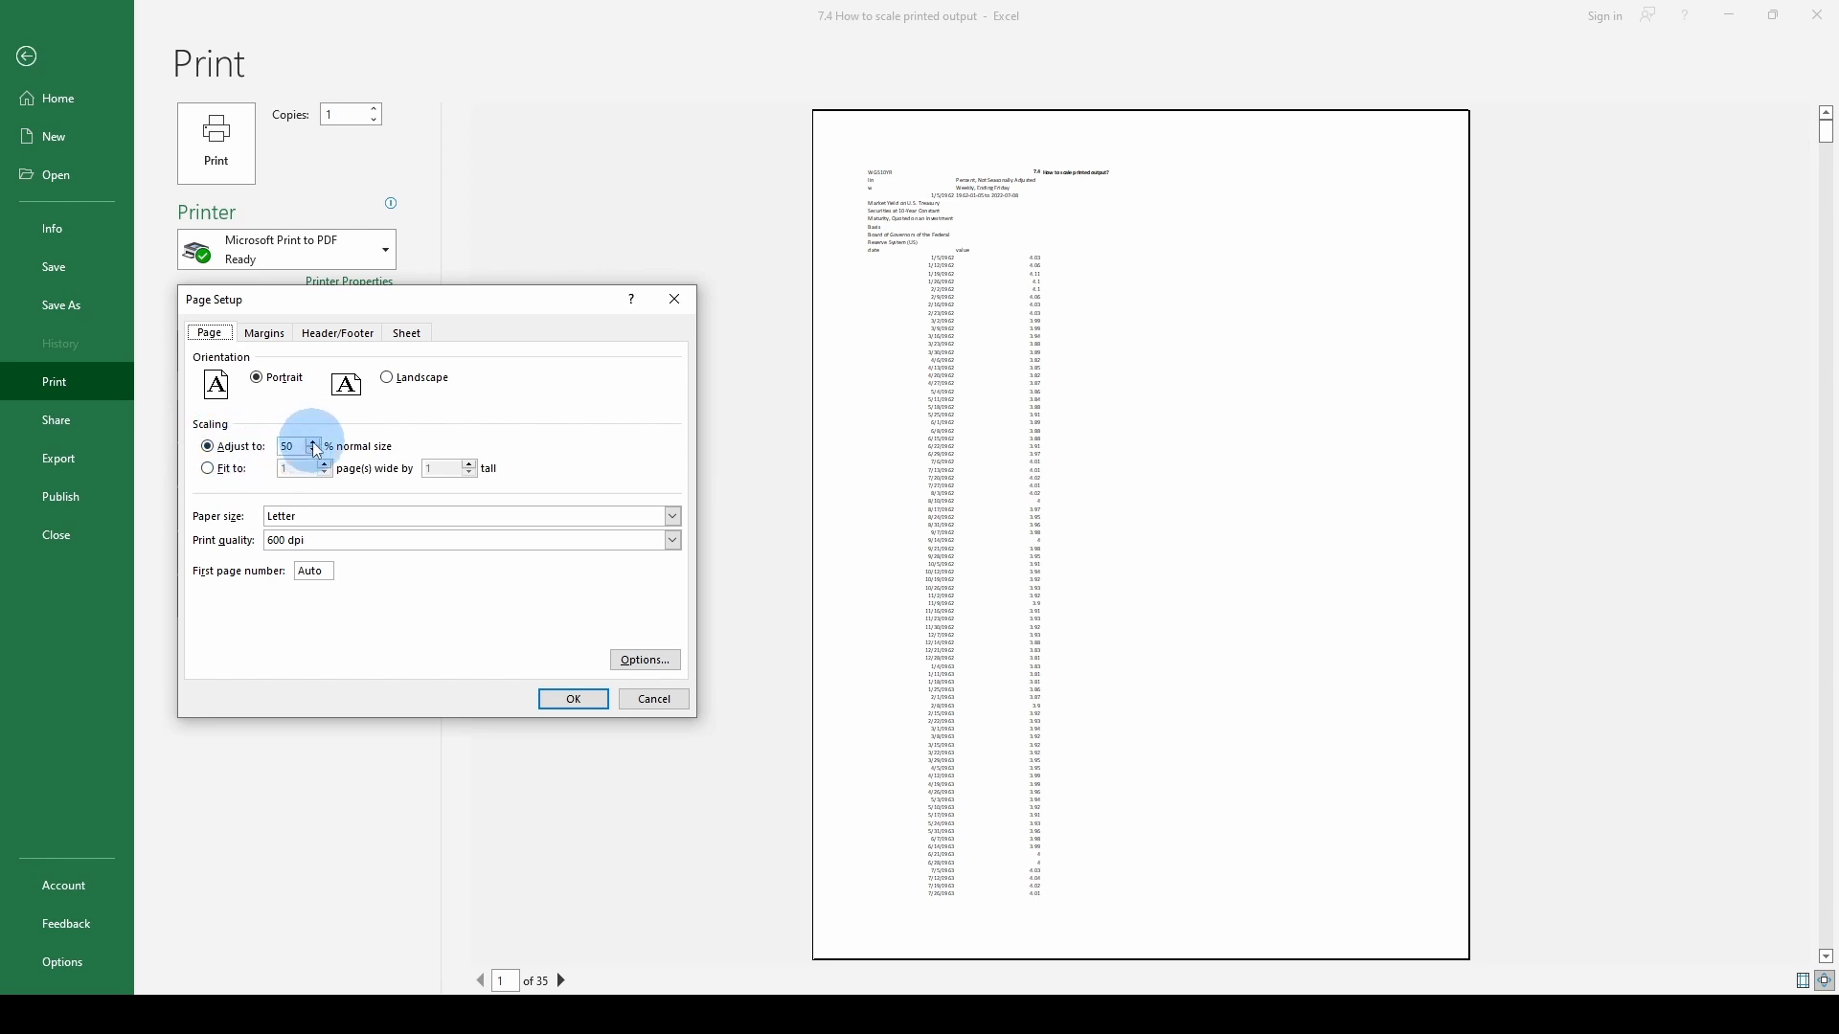
pyautogui.click(573, 699)
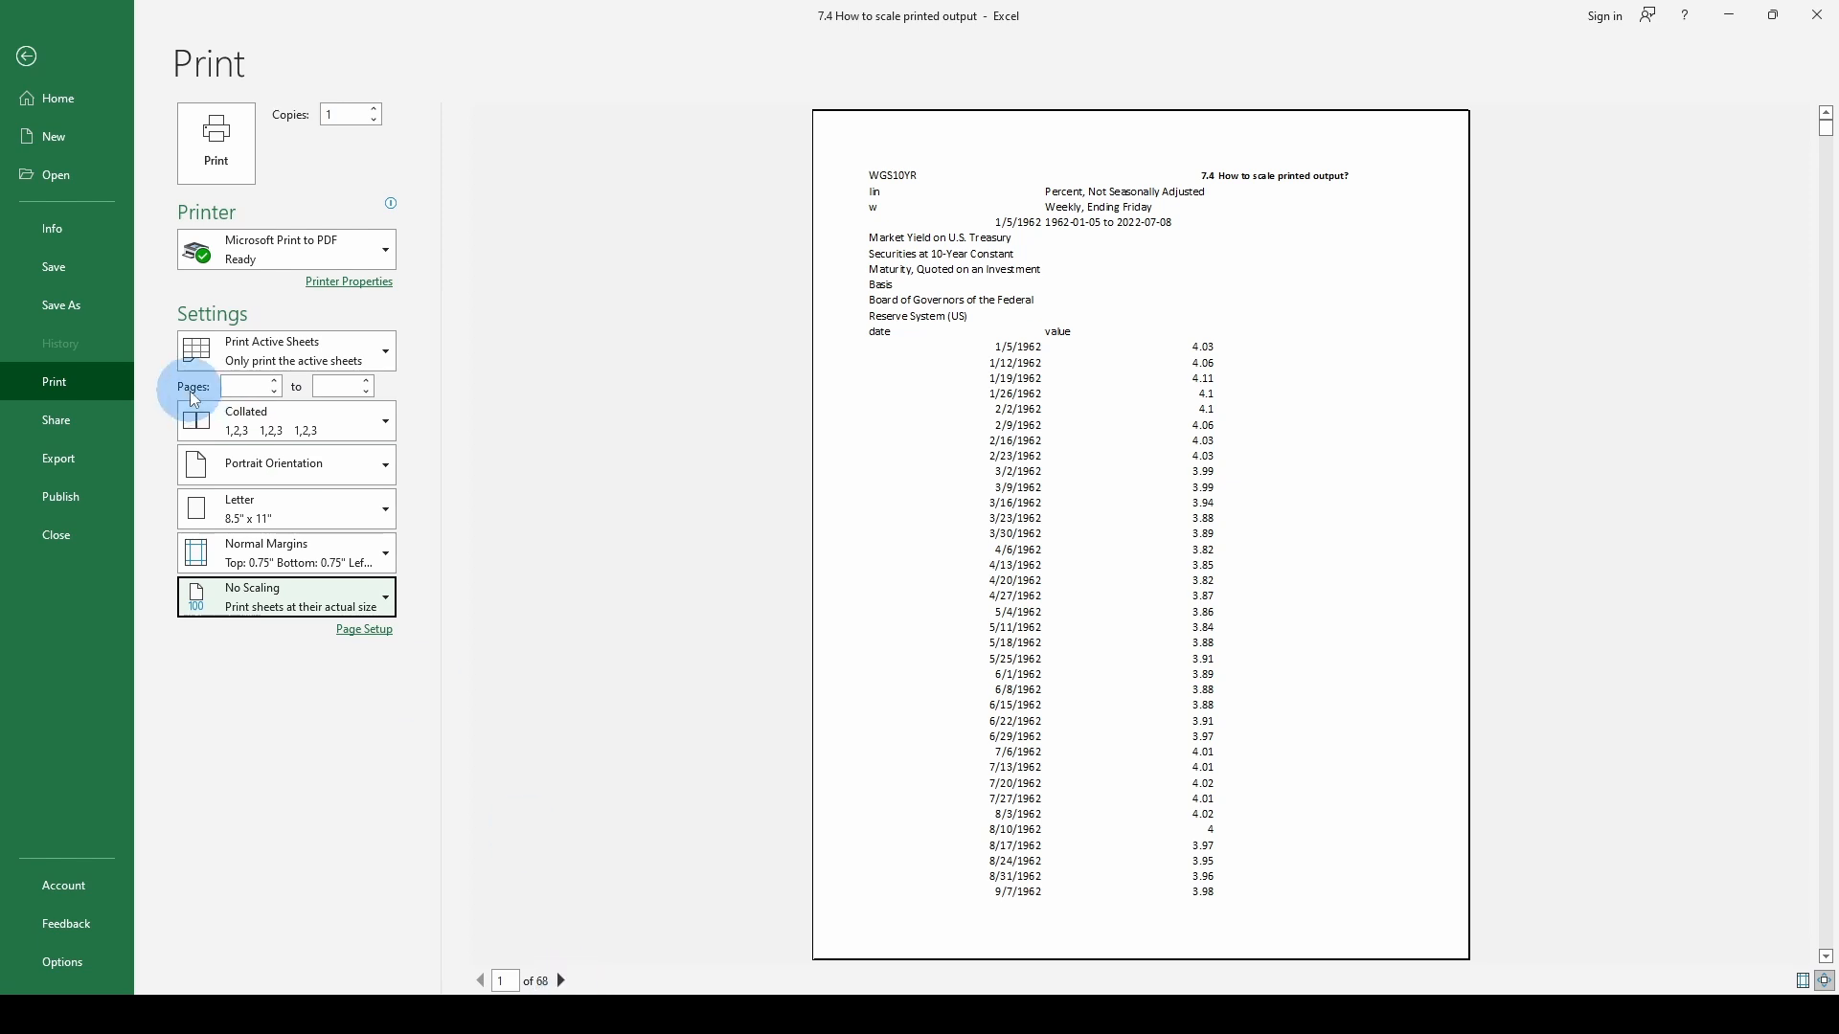
# - Reduce the custom print scaling to well below 50% of normal size and apply it to the preview
pyautogui.click(385, 598)
pyautogui.click(316, 845)
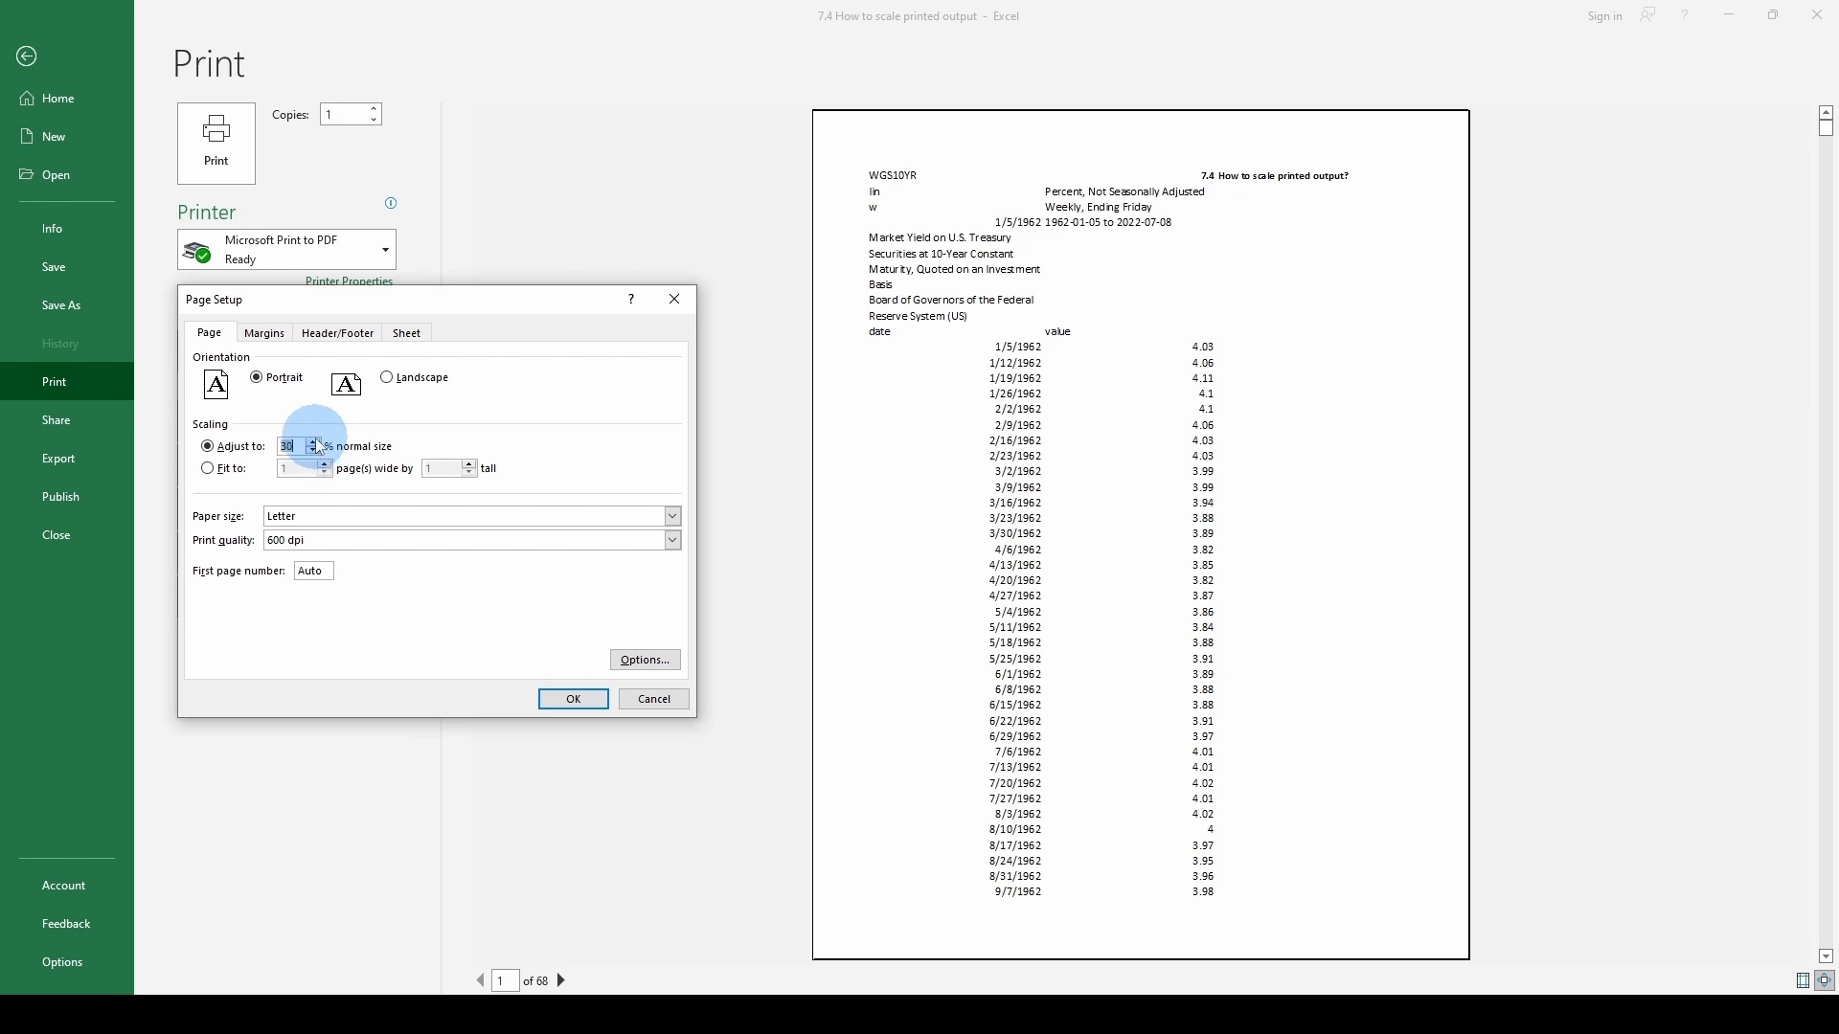
pyautogui.click(565, 698)
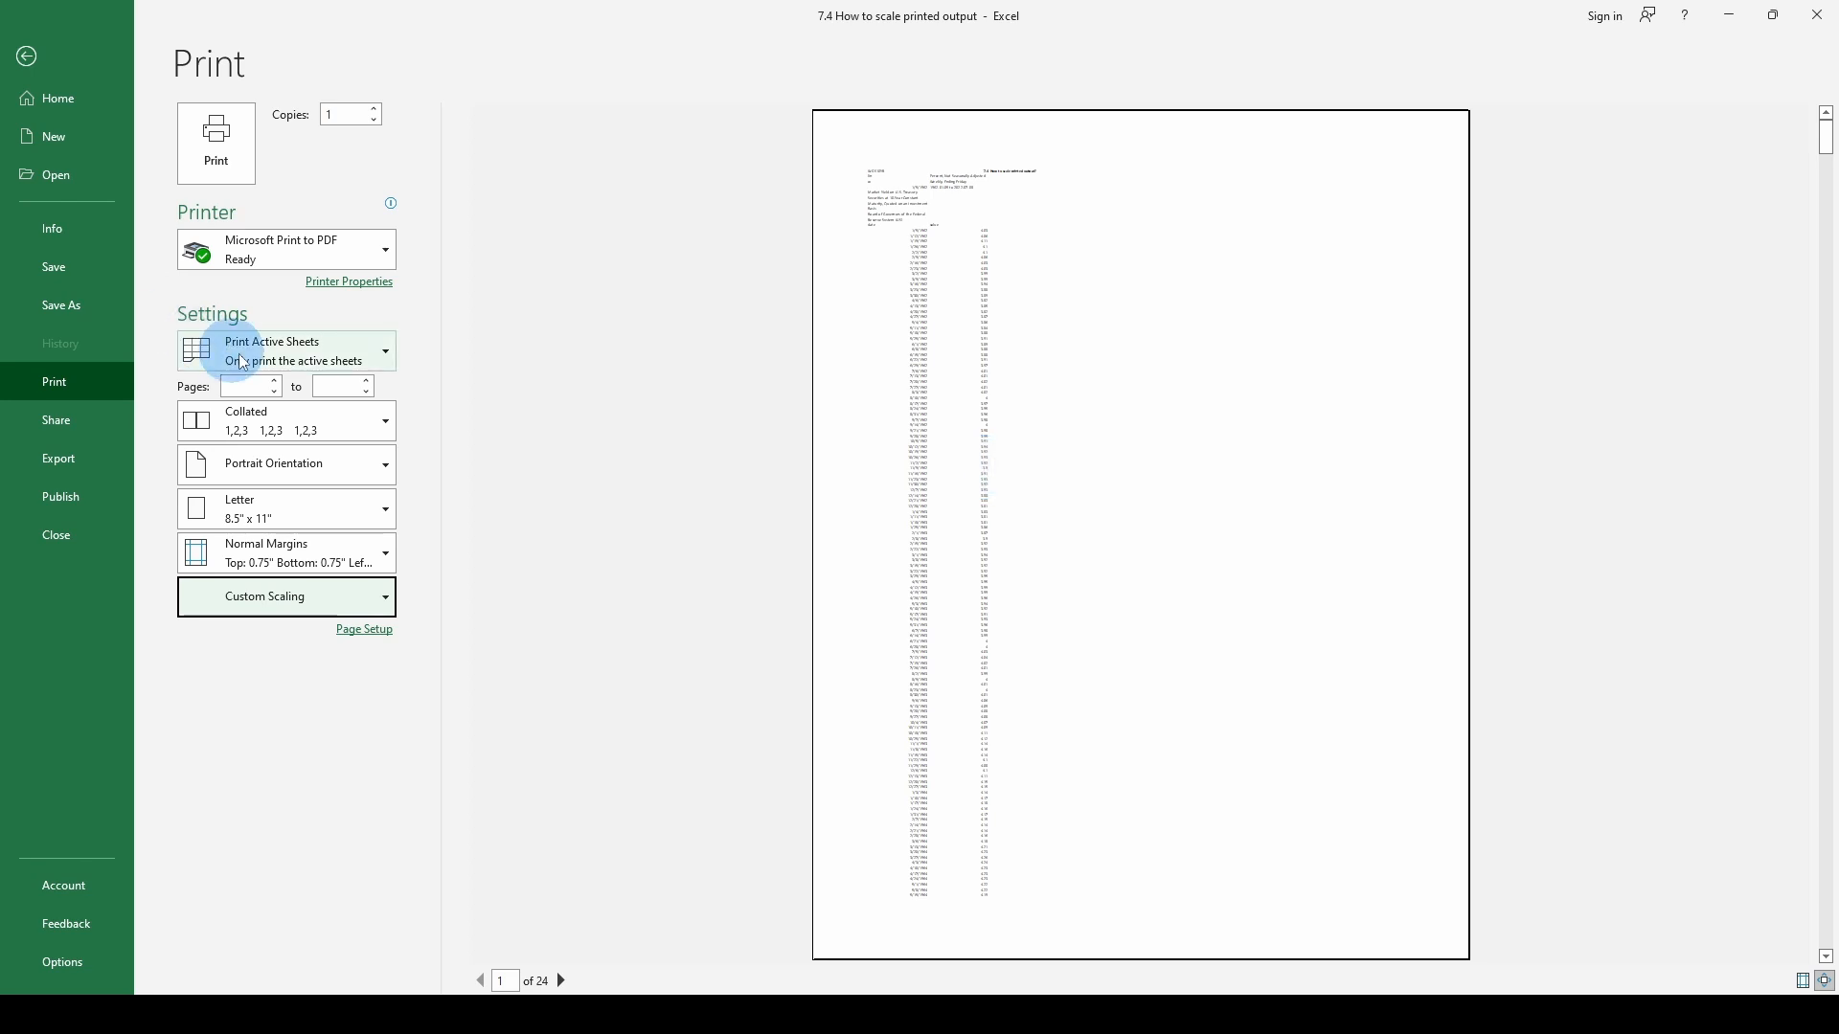
# - Enlarge the custom print scaling to about twice the normal size and apply it to the preview
pyautogui.click(376, 599)
pyautogui.click(281, 893)
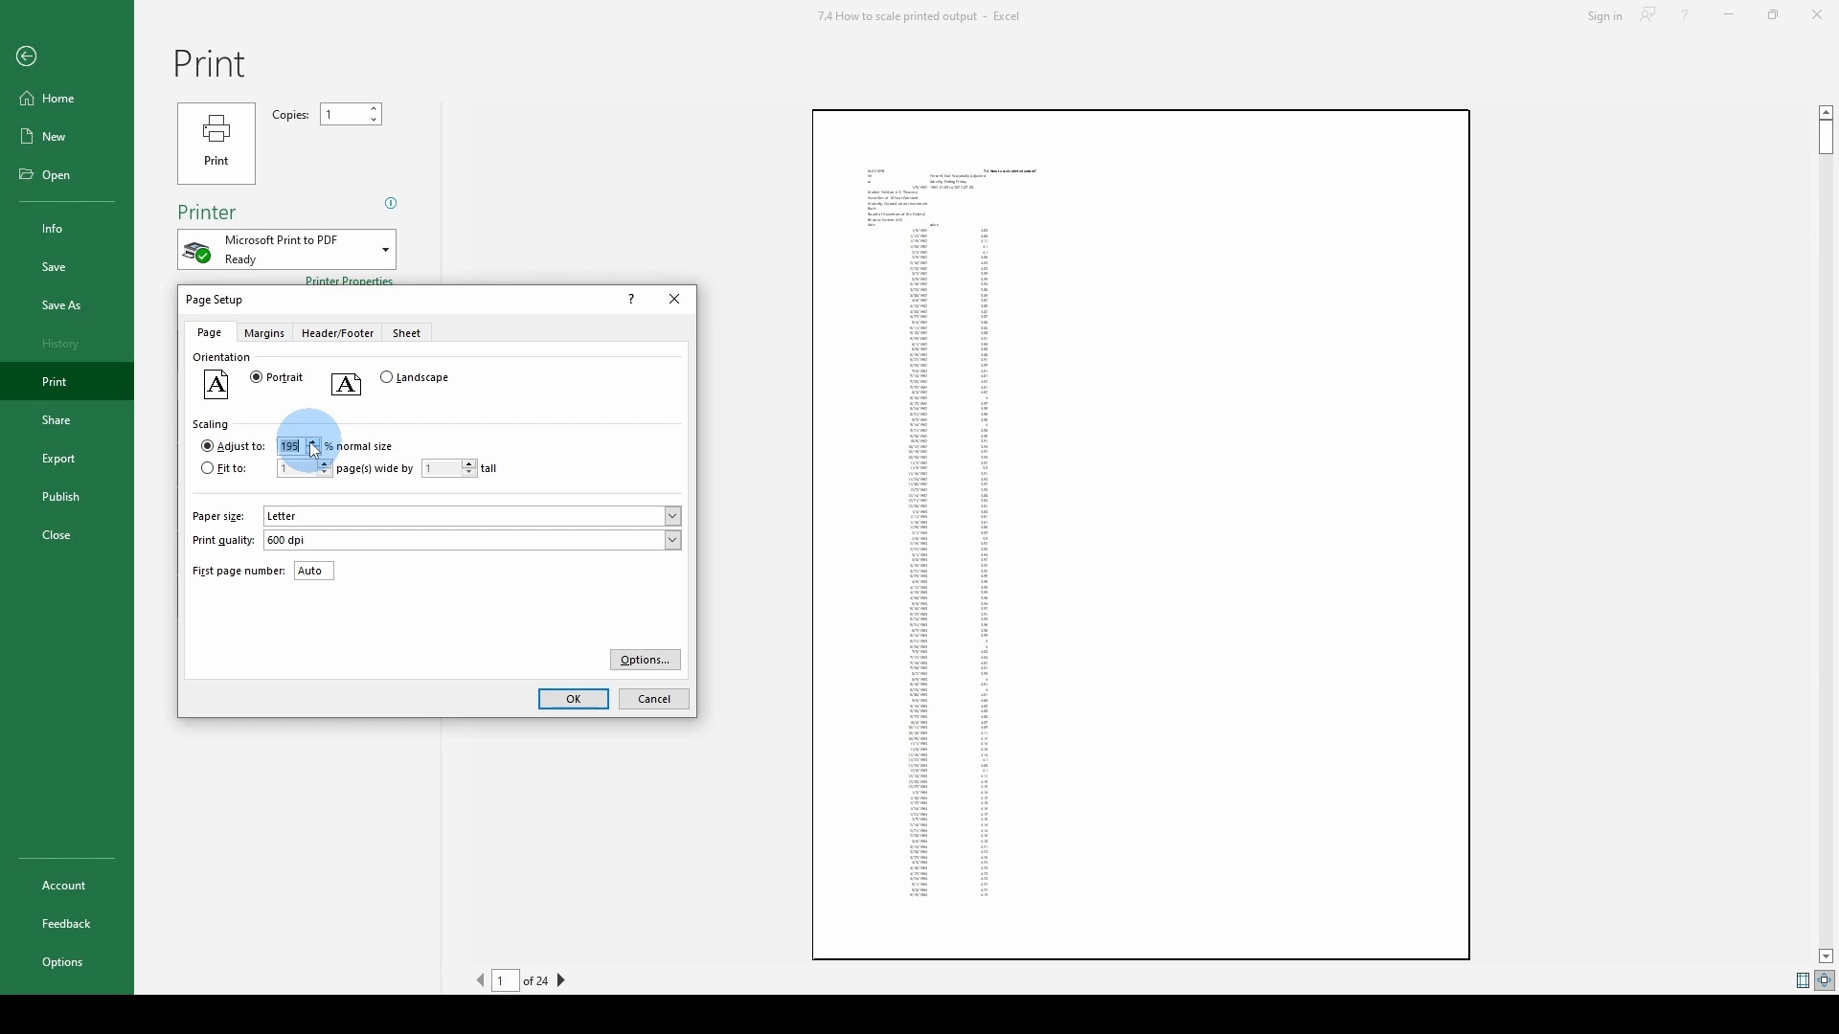
pyautogui.click(574, 700)
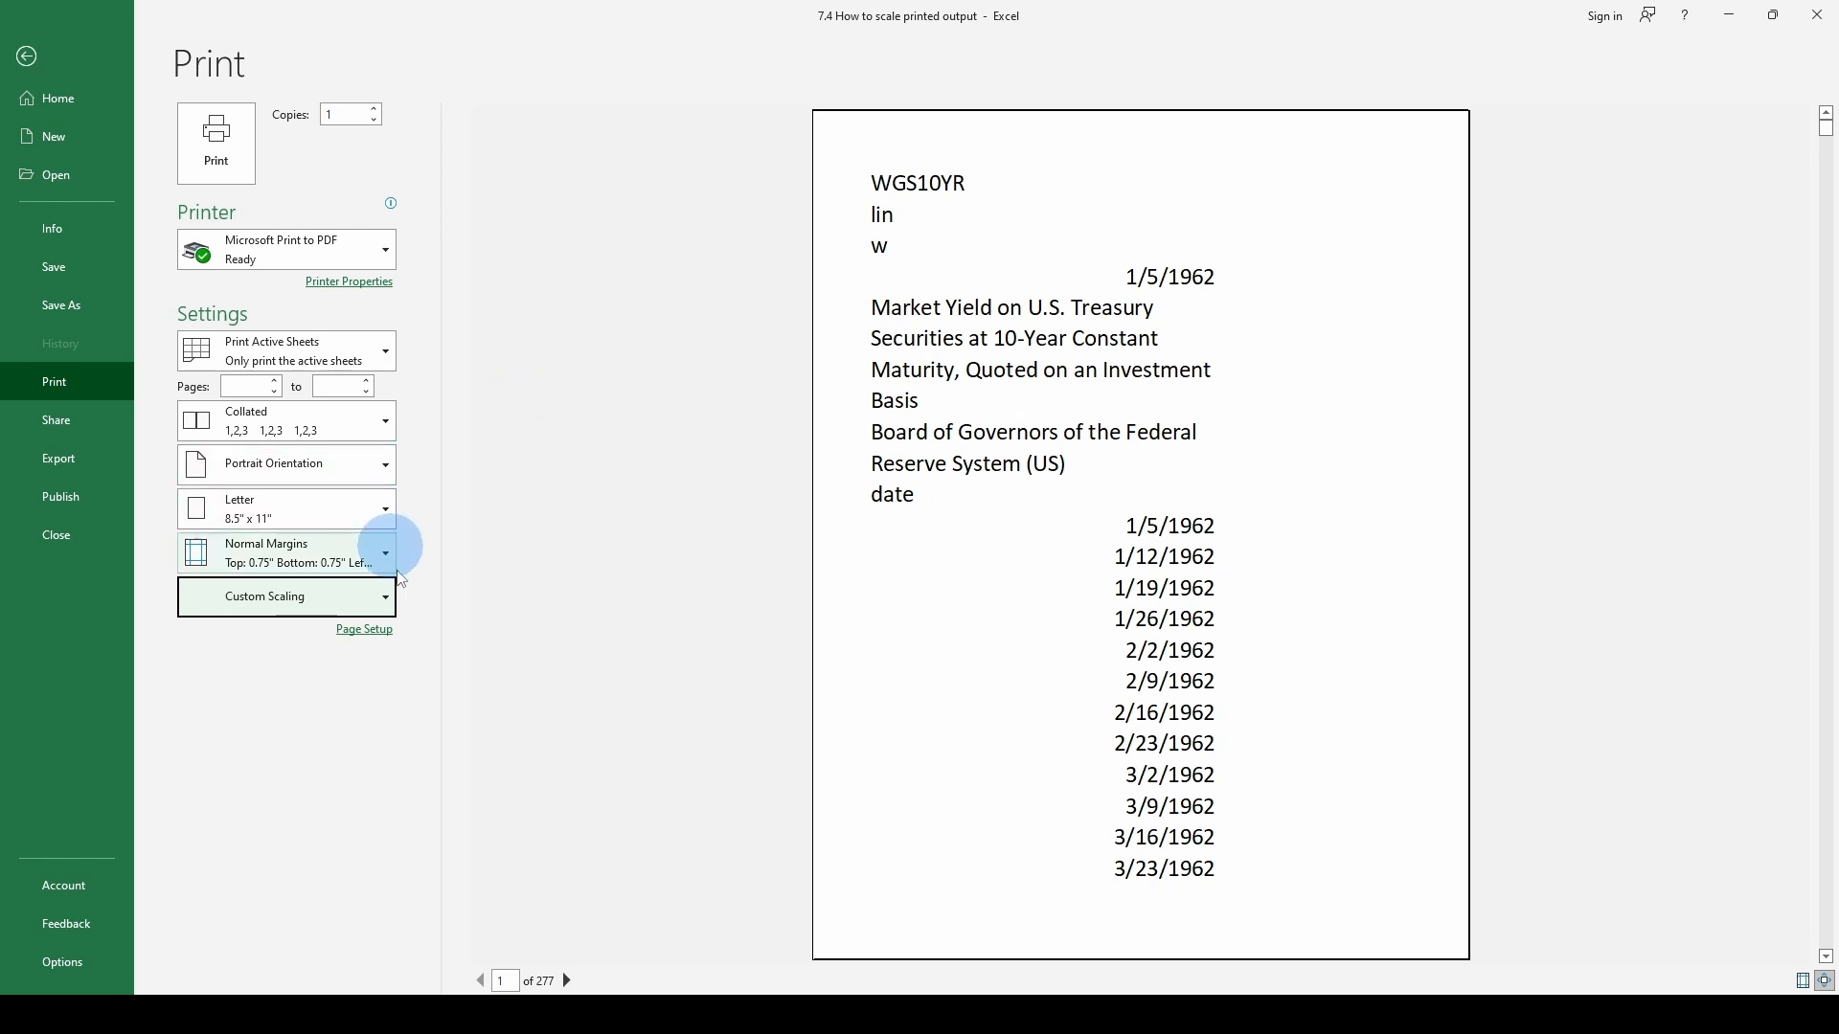
# - Restore the print scaling to 100% of normal size and return to the worksheet
pyautogui.click(383, 602)
pyautogui.click(258, 893)
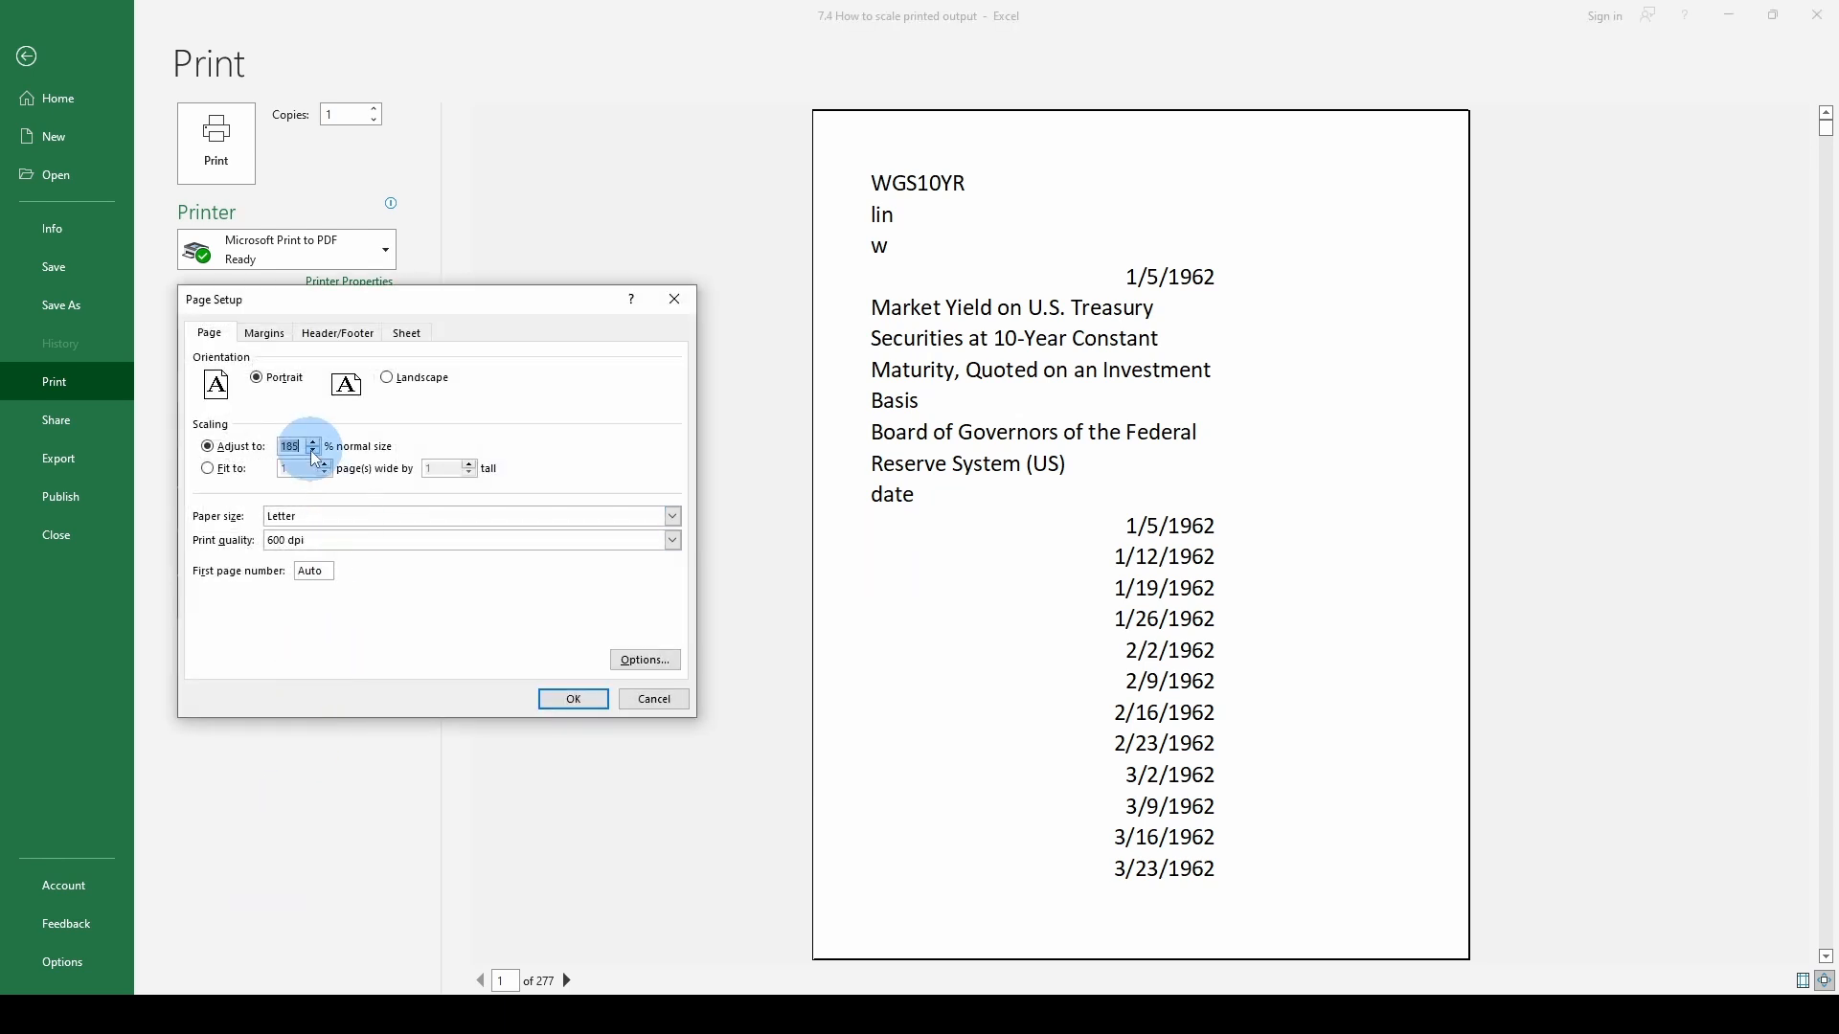
pyautogui.click(566, 698)
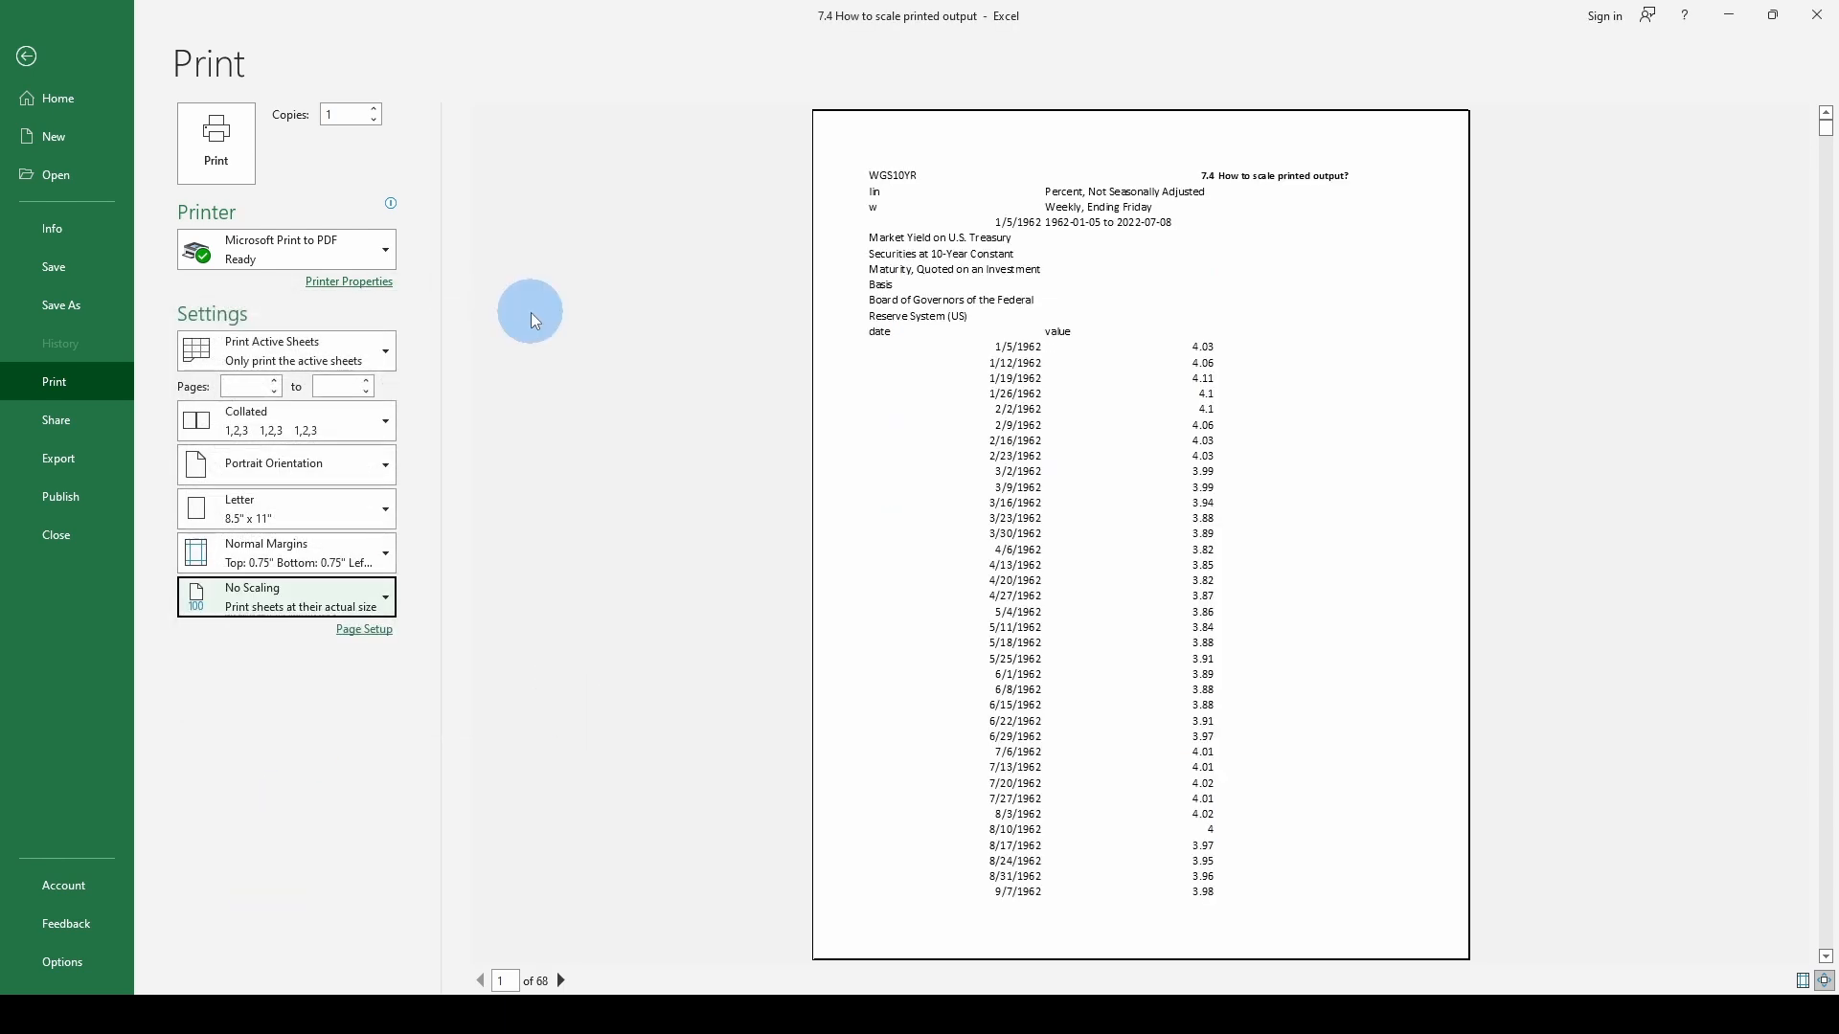
pyautogui.click(28, 60)
# - Hide and show the worksheet gridlines again, and turn on printing of gridlines for Sheet2
pyautogui.click(99, 243)
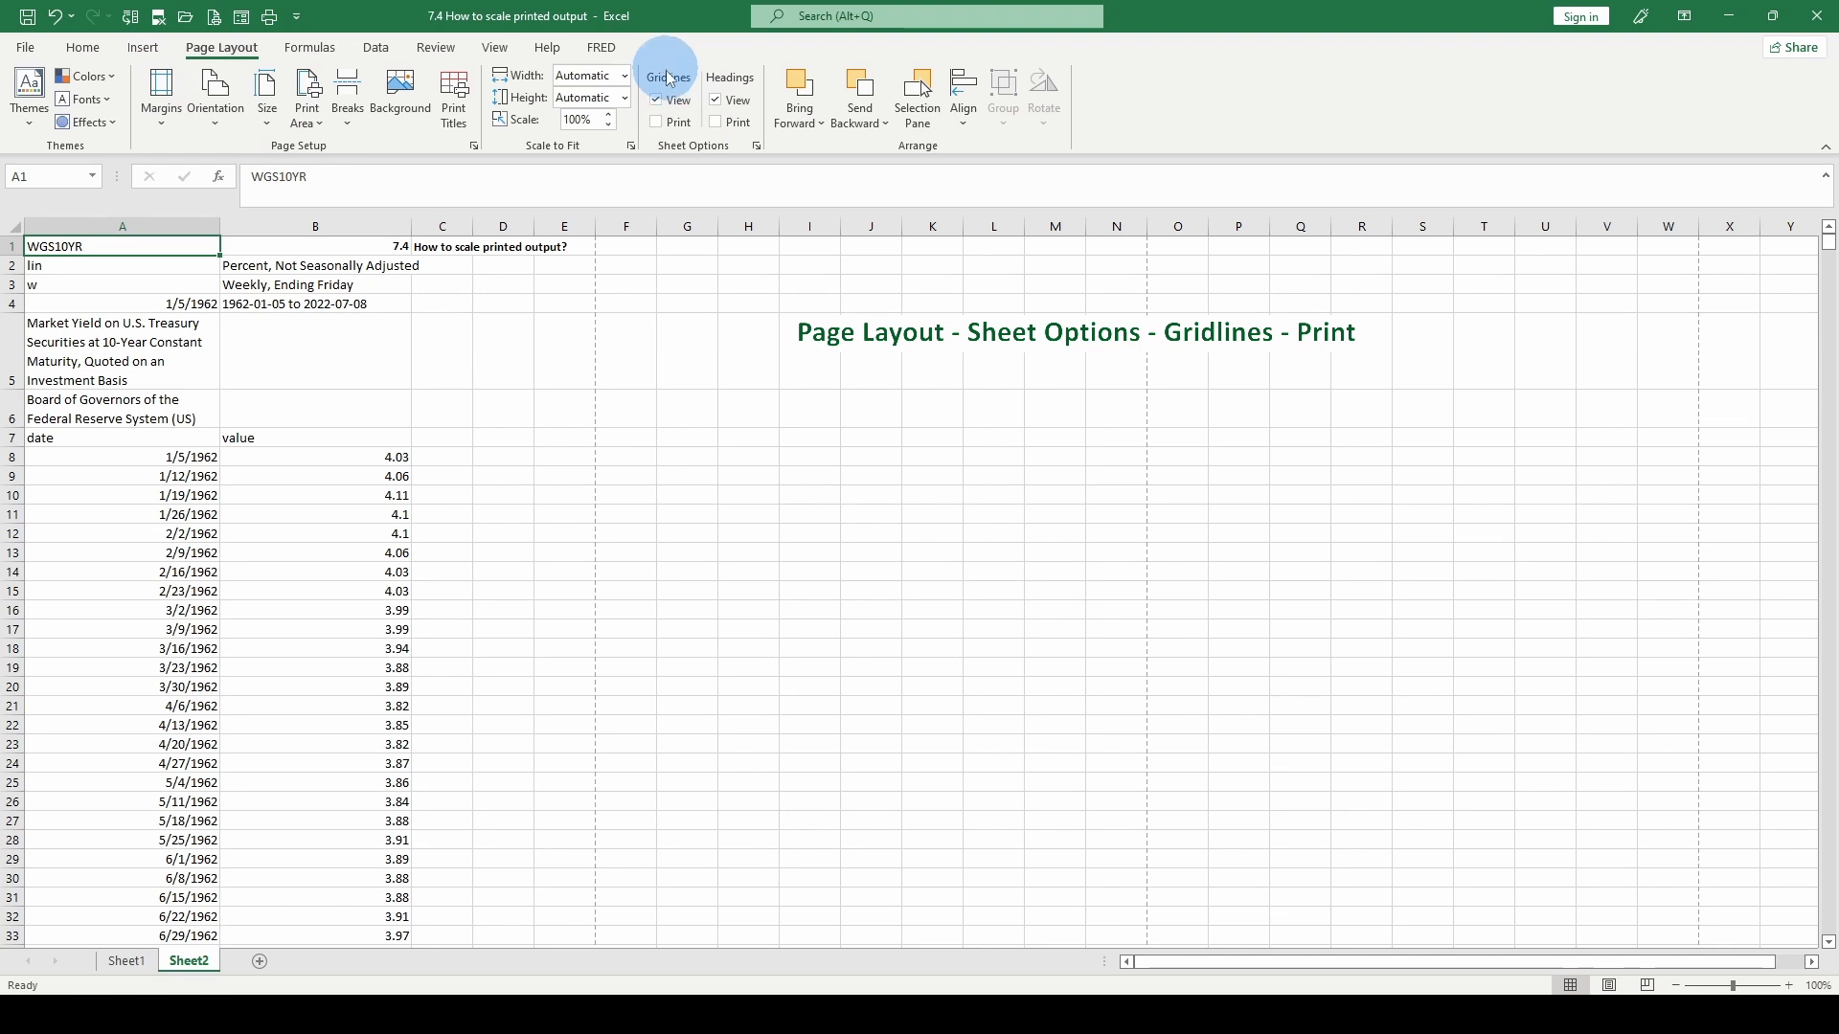
pyautogui.click(656, 100)
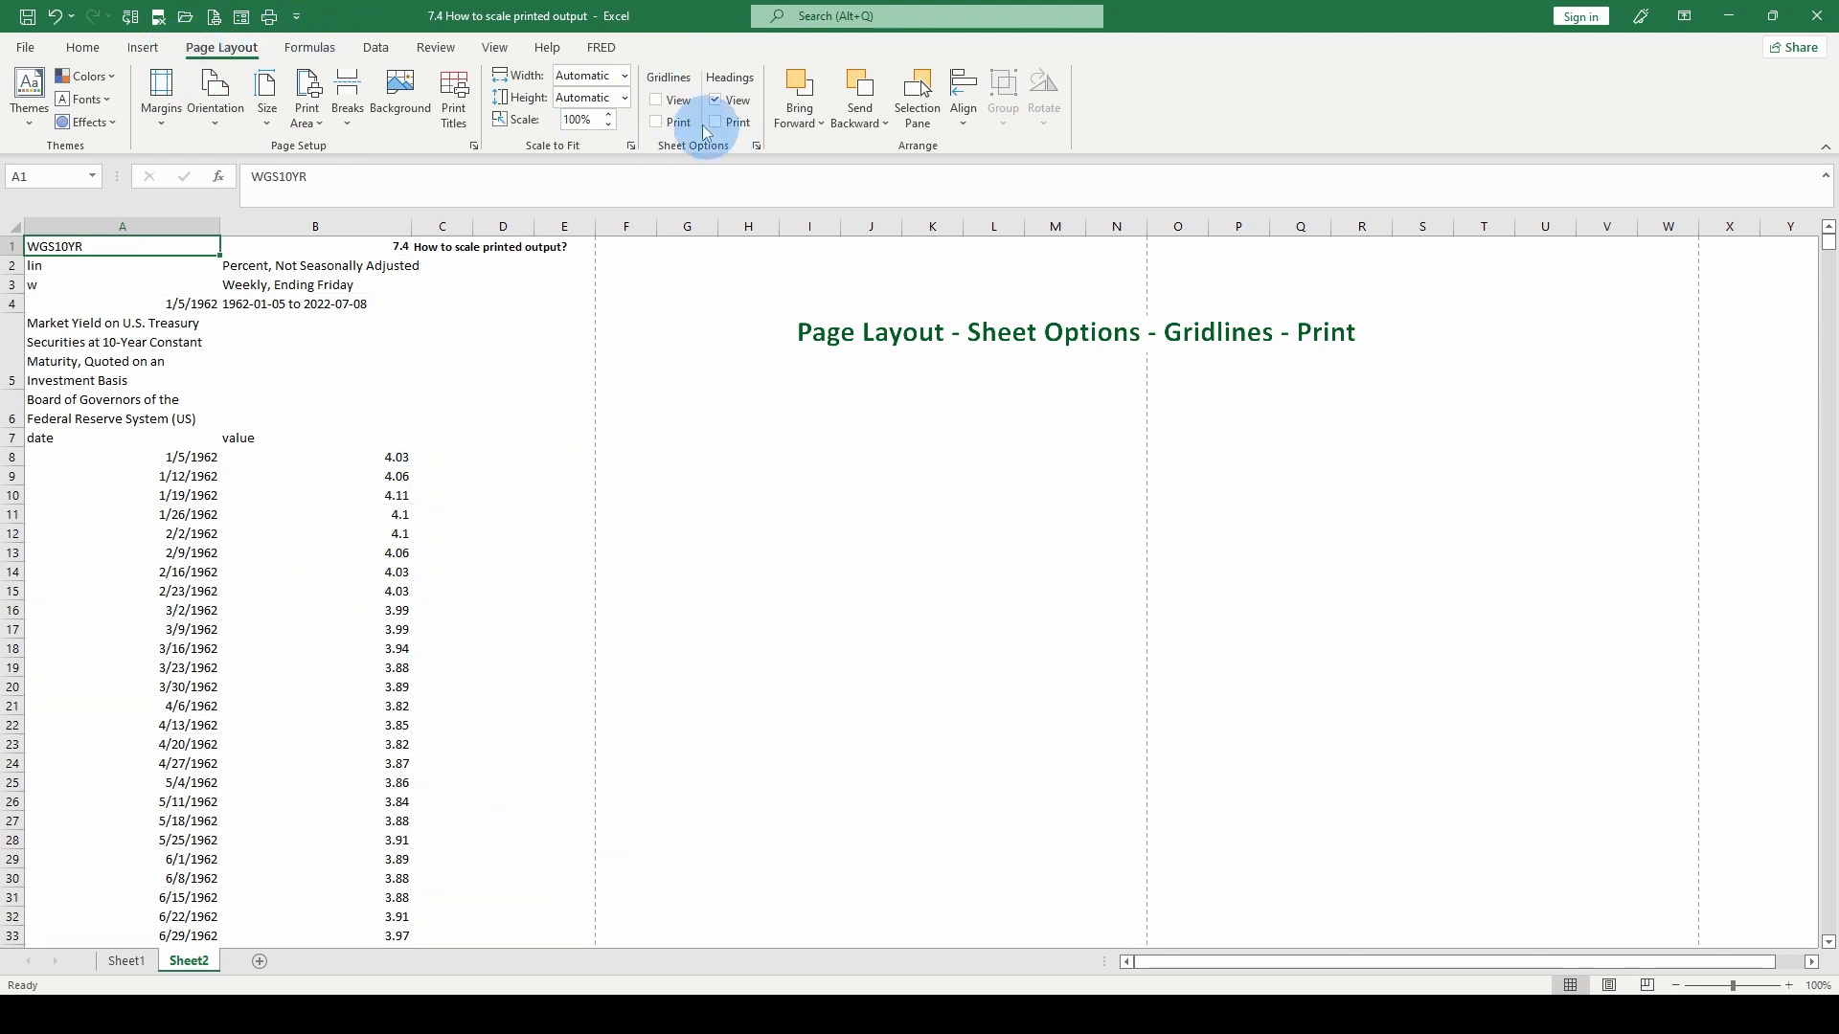
pyautogui.click(657, 100)
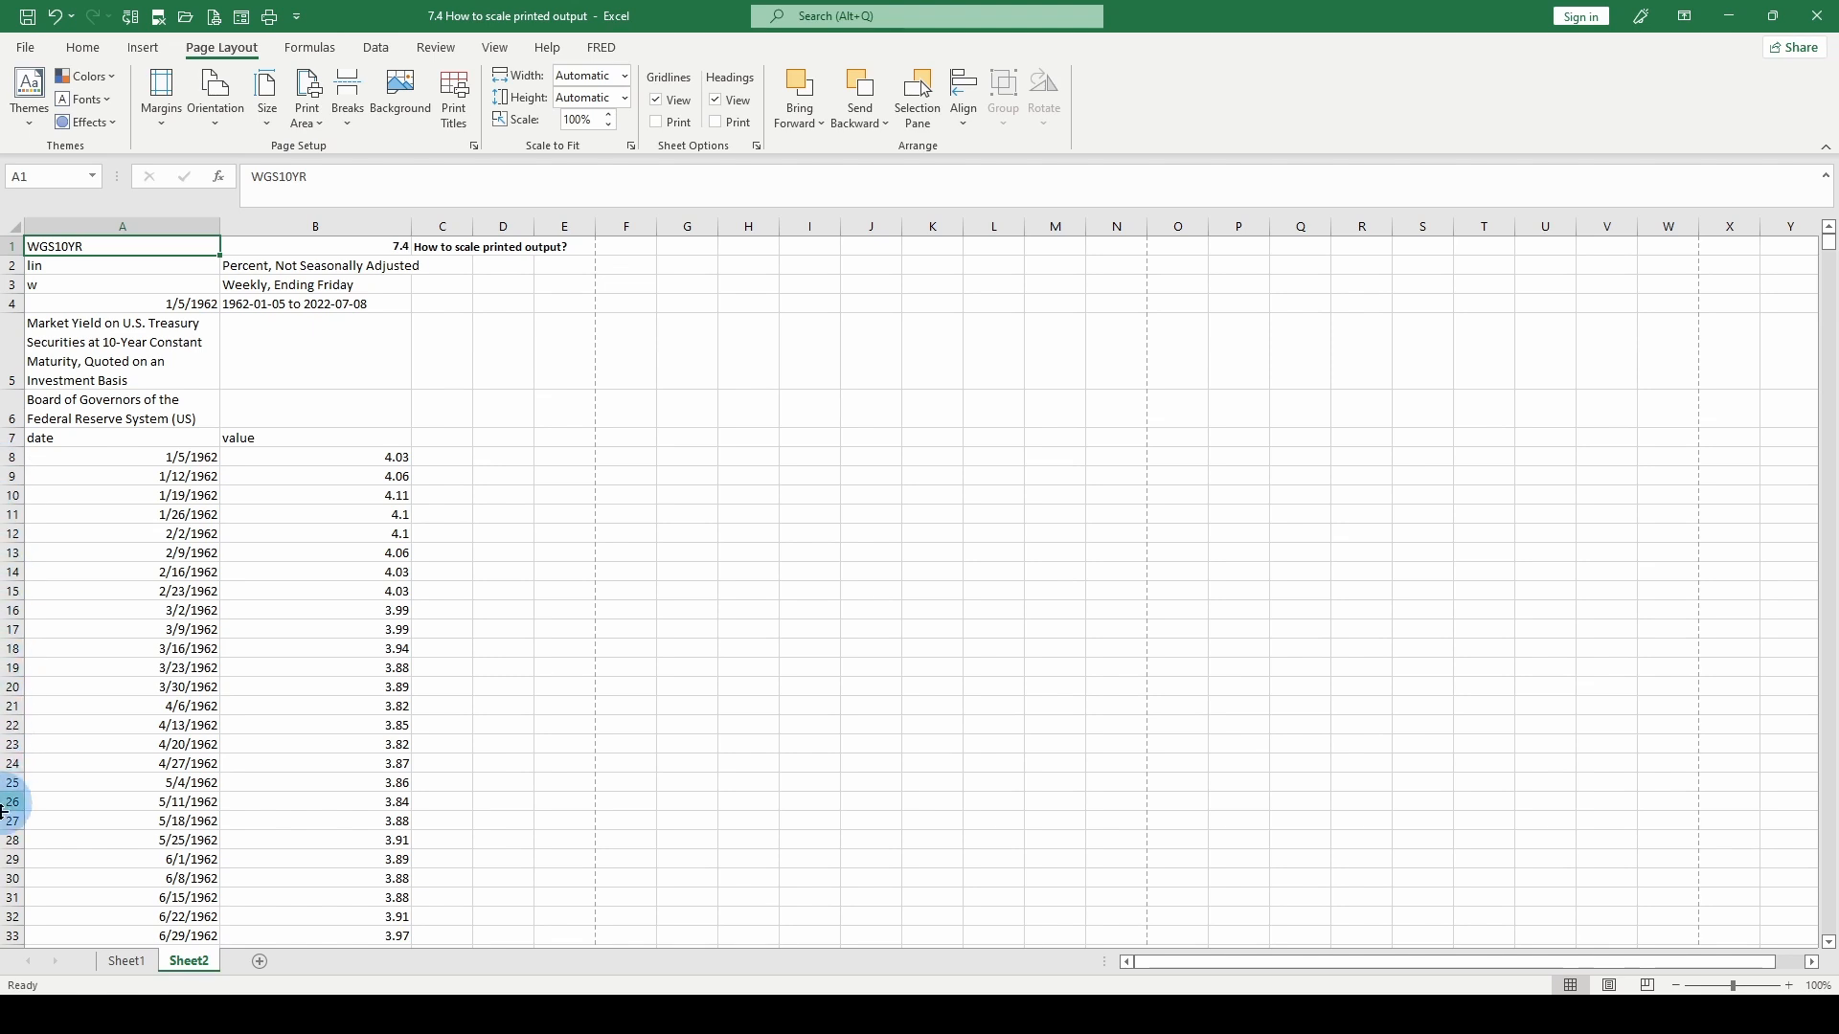
pyautogui.click(657, 124)
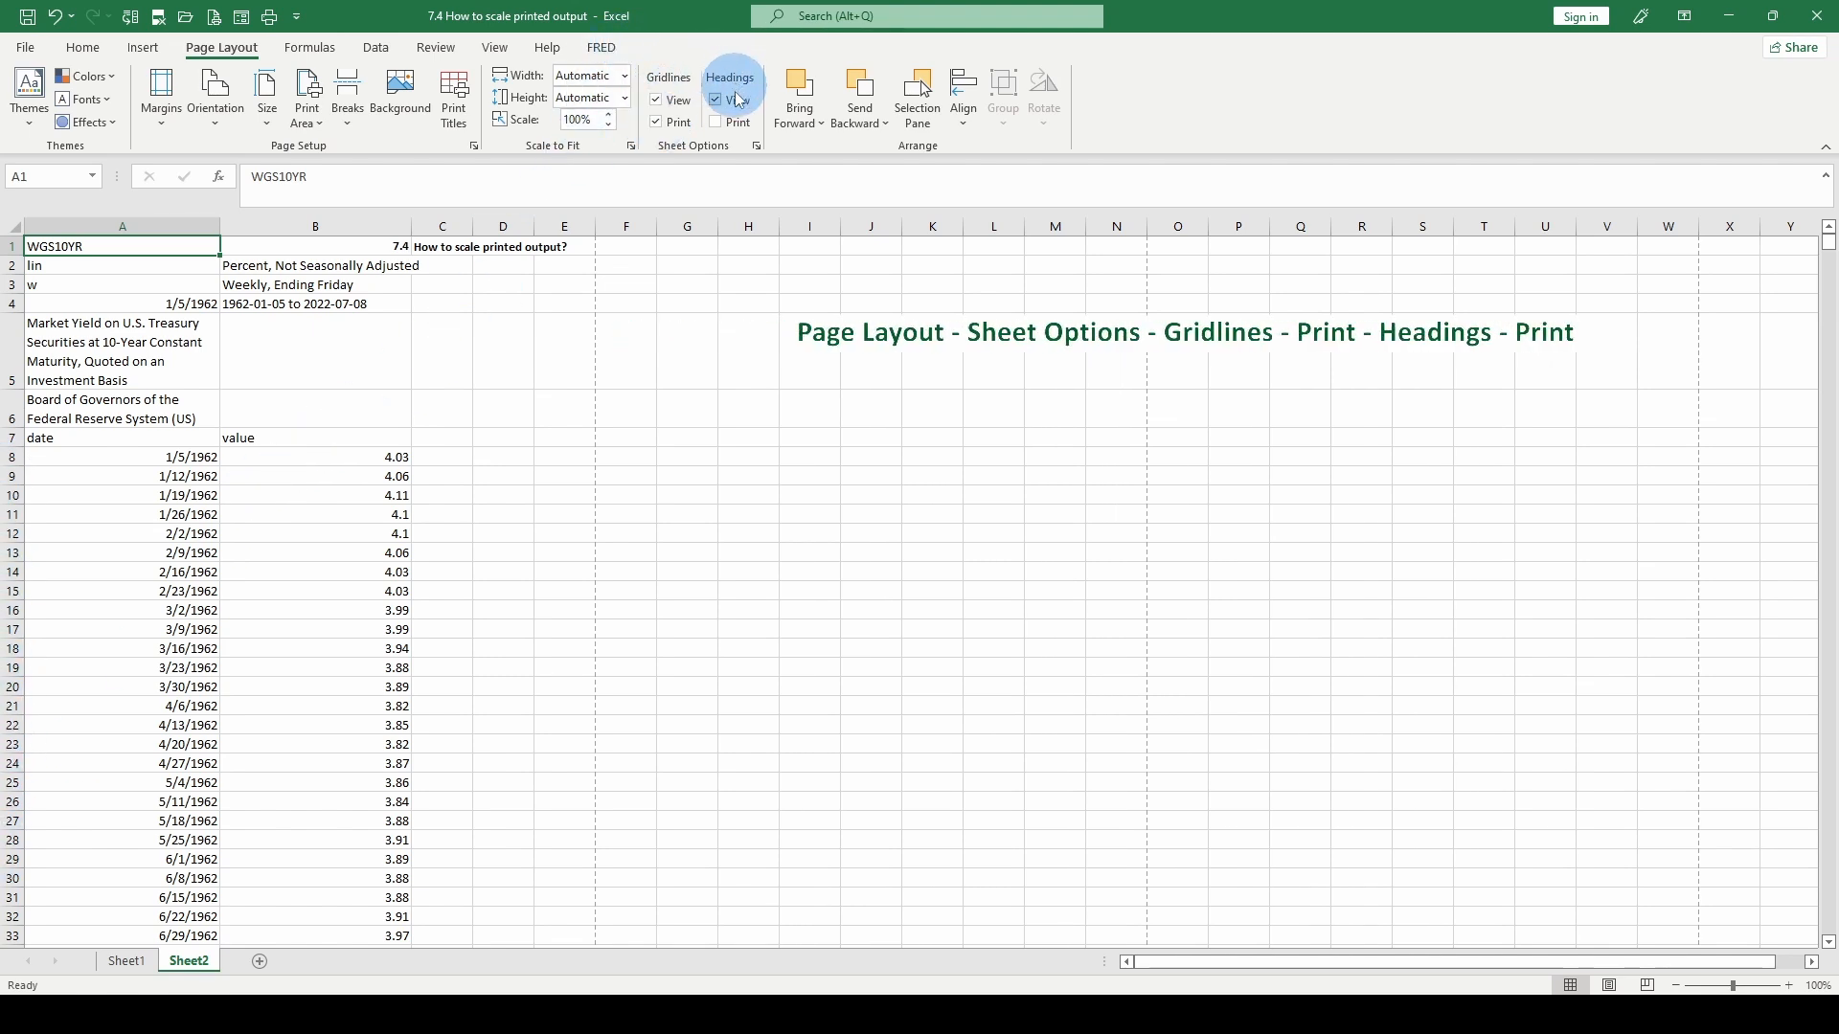
# - Turn on printing of row and column headings for Sheet2, check the print preview, and return to the worksheet
pyautogui.click(721, 125)
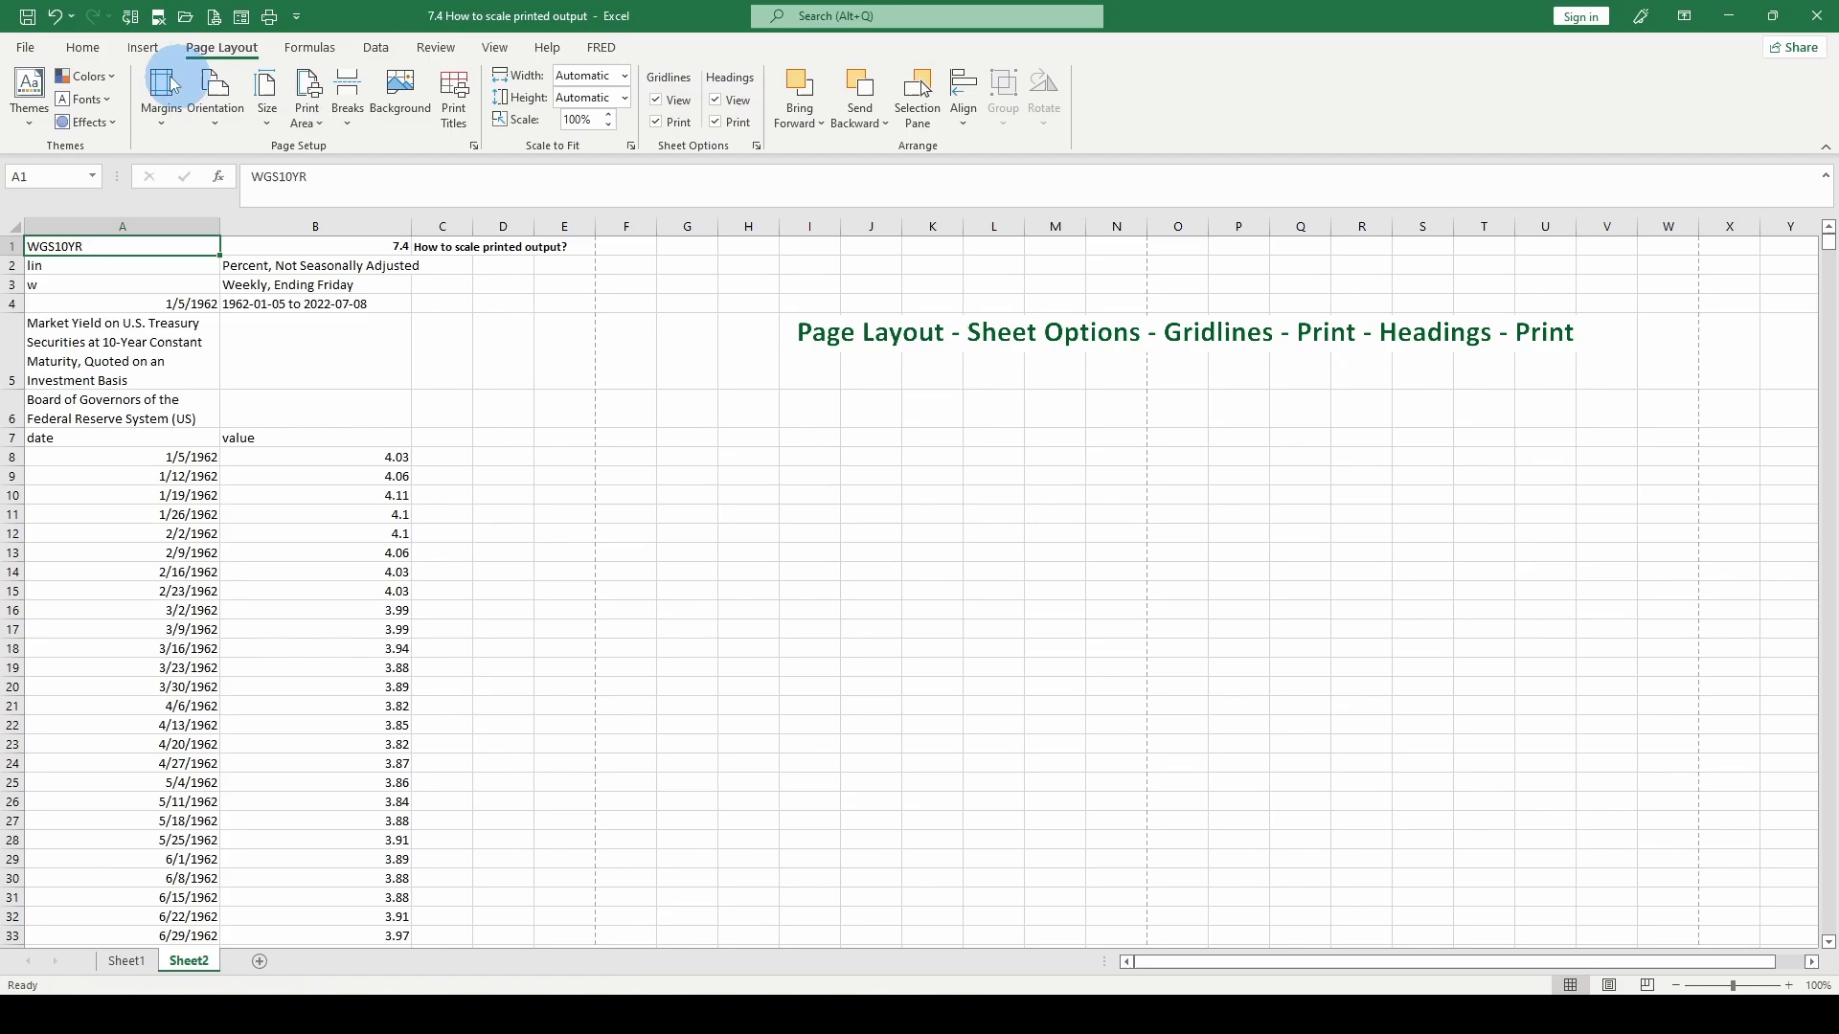
pyautogui.click(26, 48)
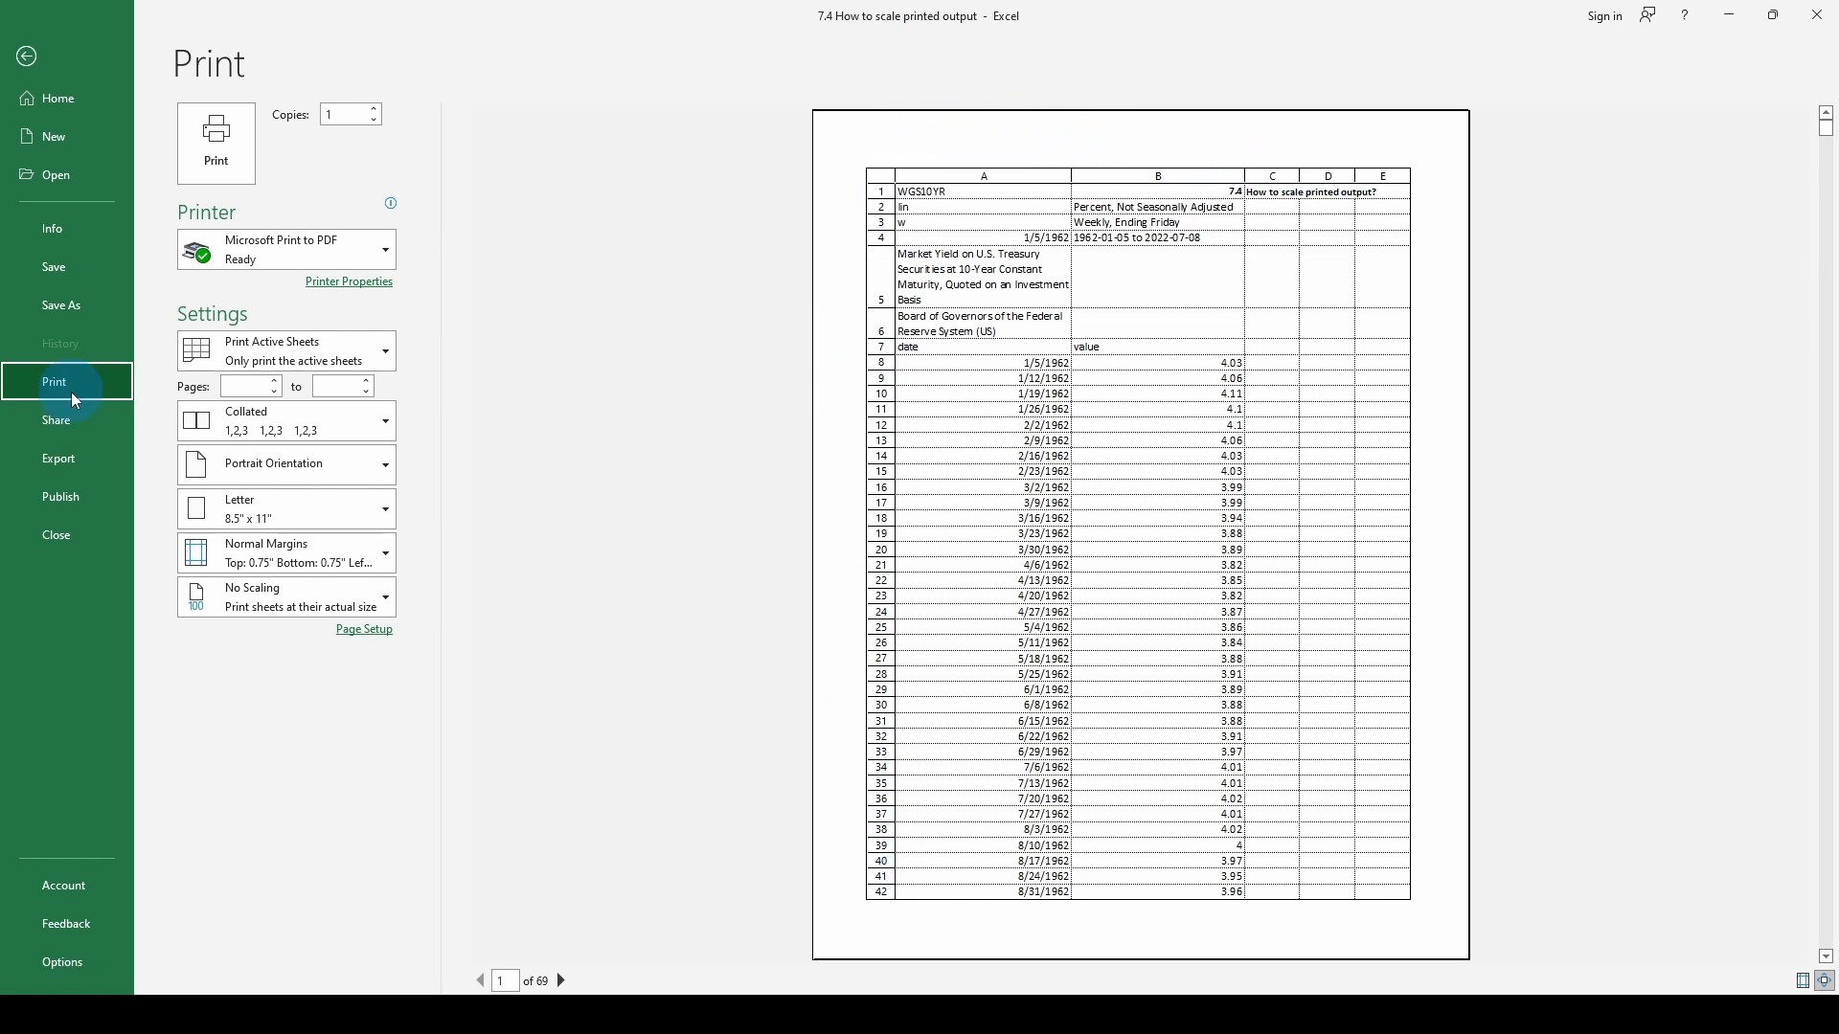
pyautogui.press('Escape')
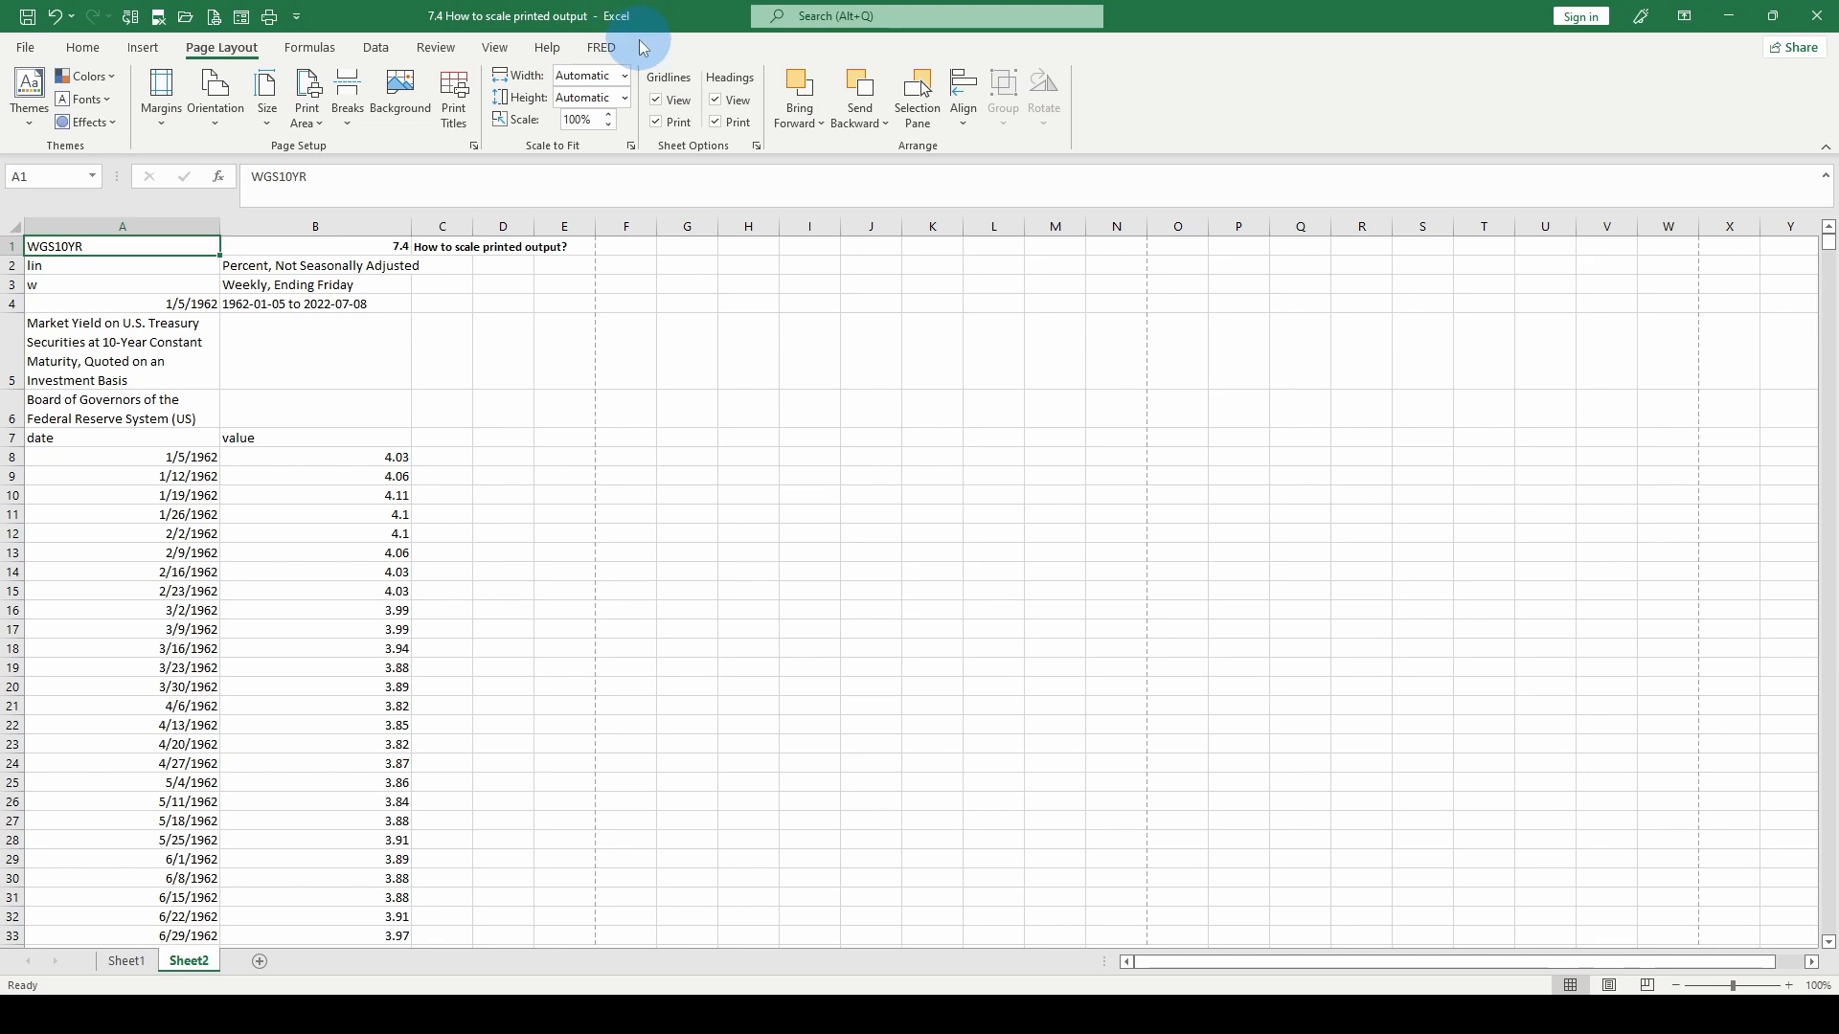
# - Turn off printing of both gridlines and headings for Sheet2, and check the result in the print preview
pyautogui.click(657, 123)
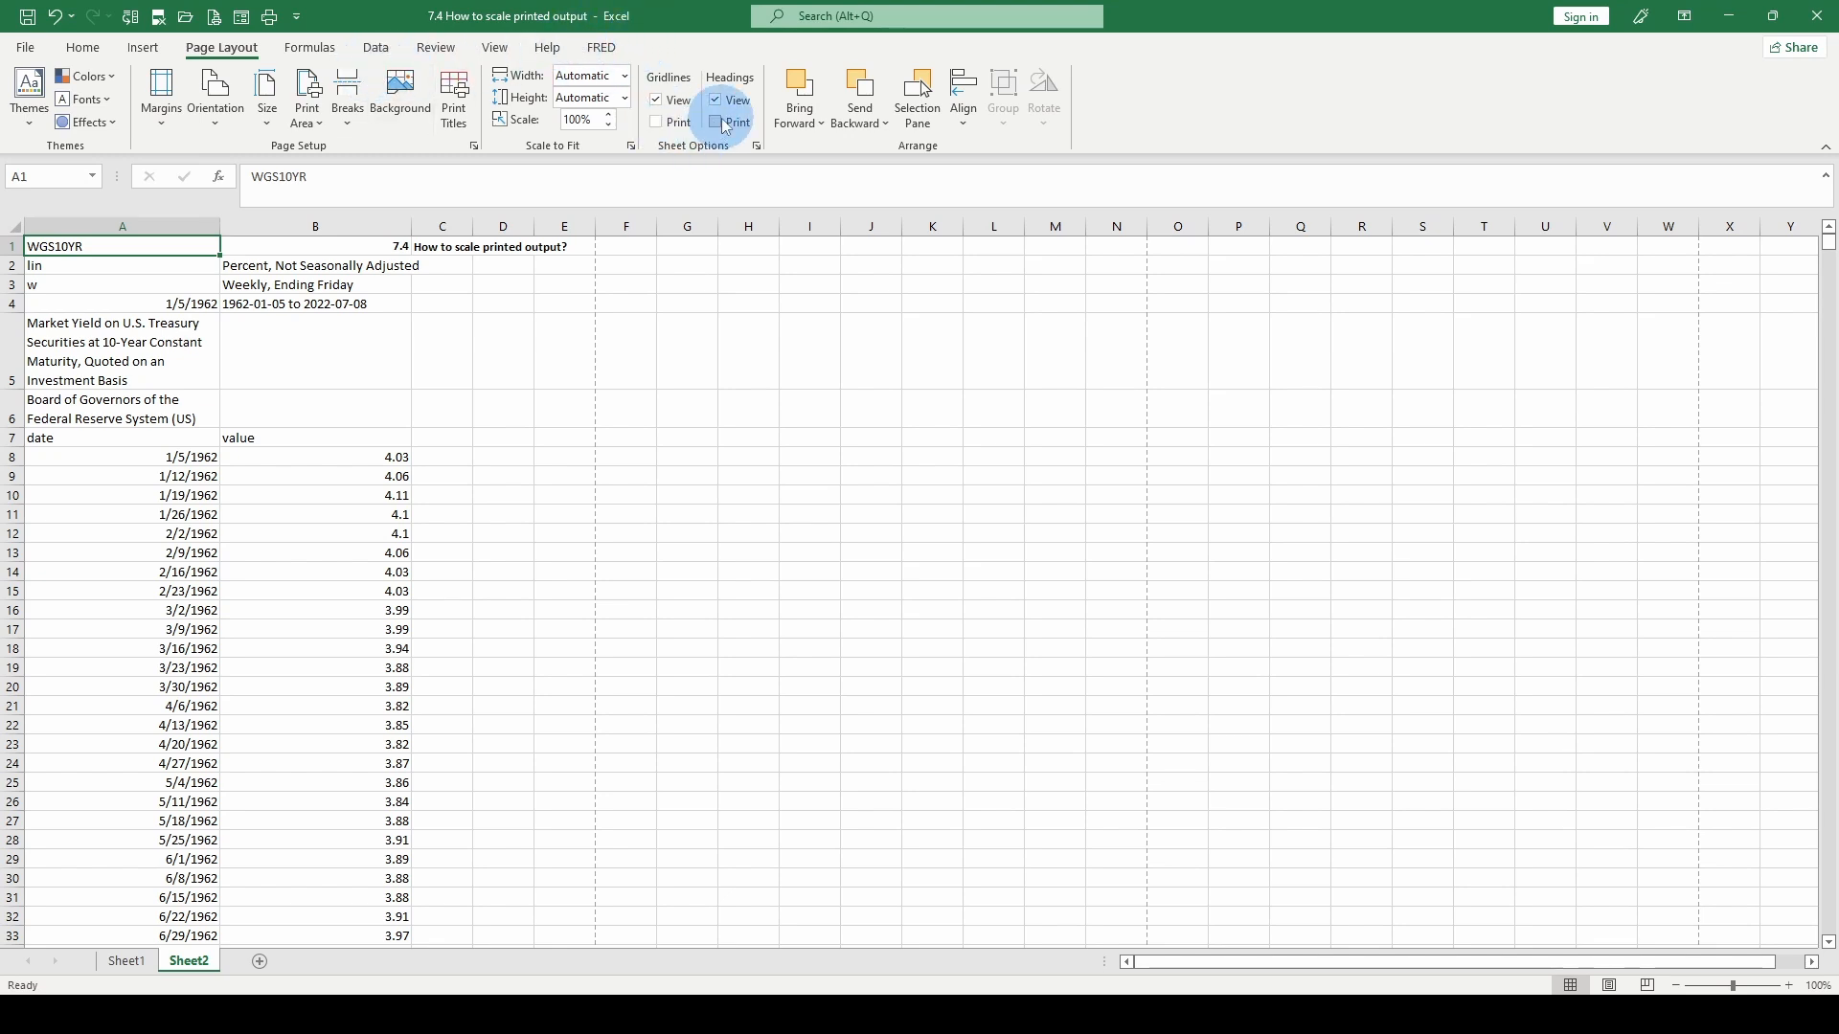
pyautogui.click(24, 46)
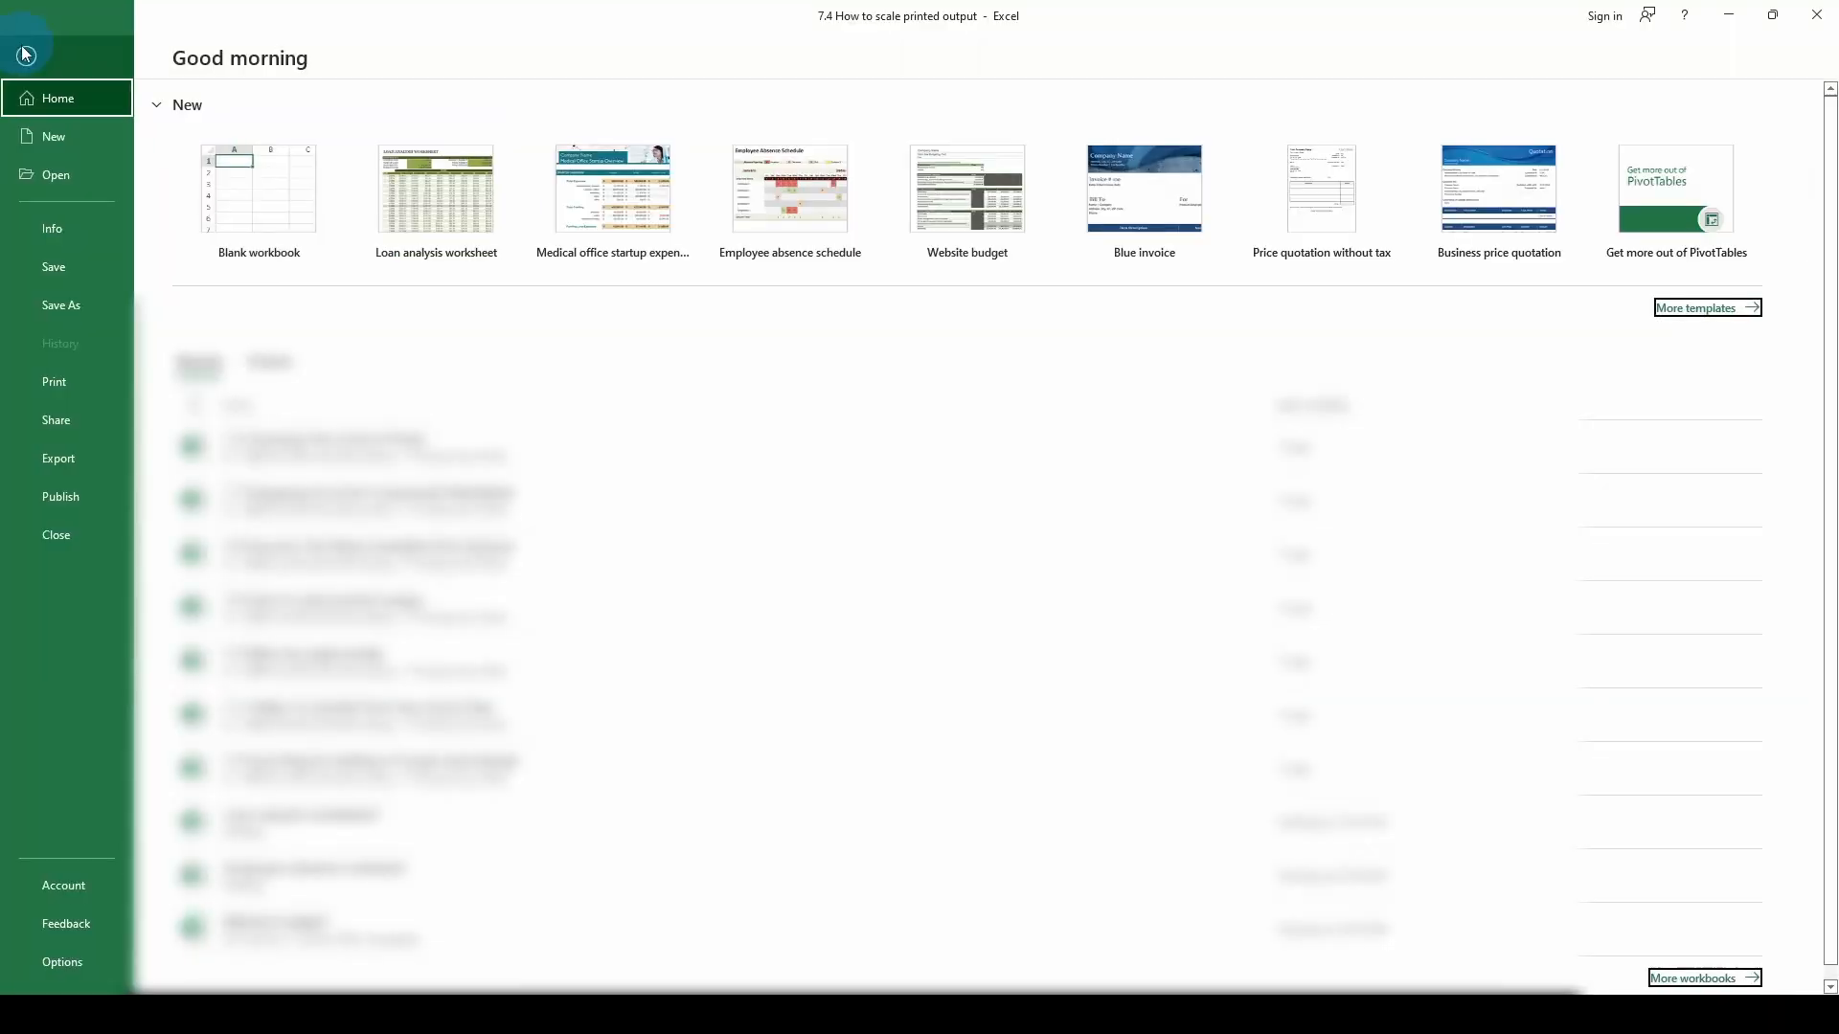
pyautogui.click(55, 388)
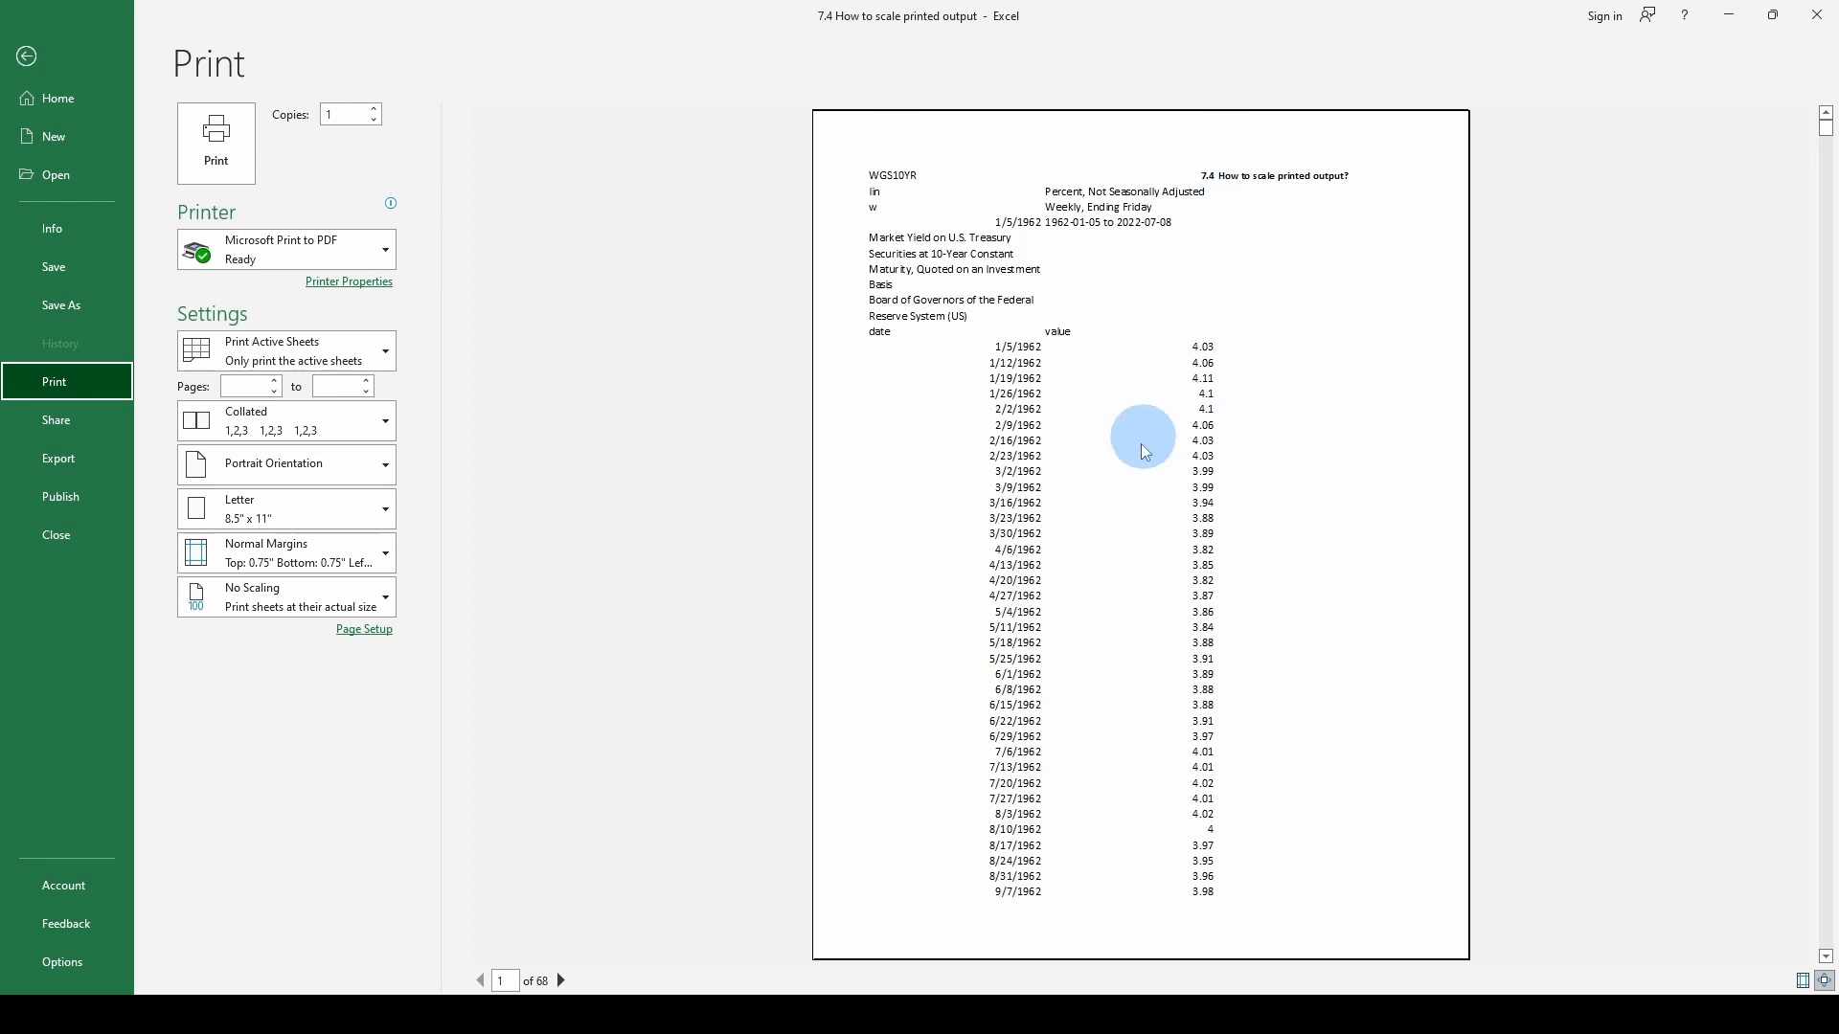
pyautogui.press('Escape')
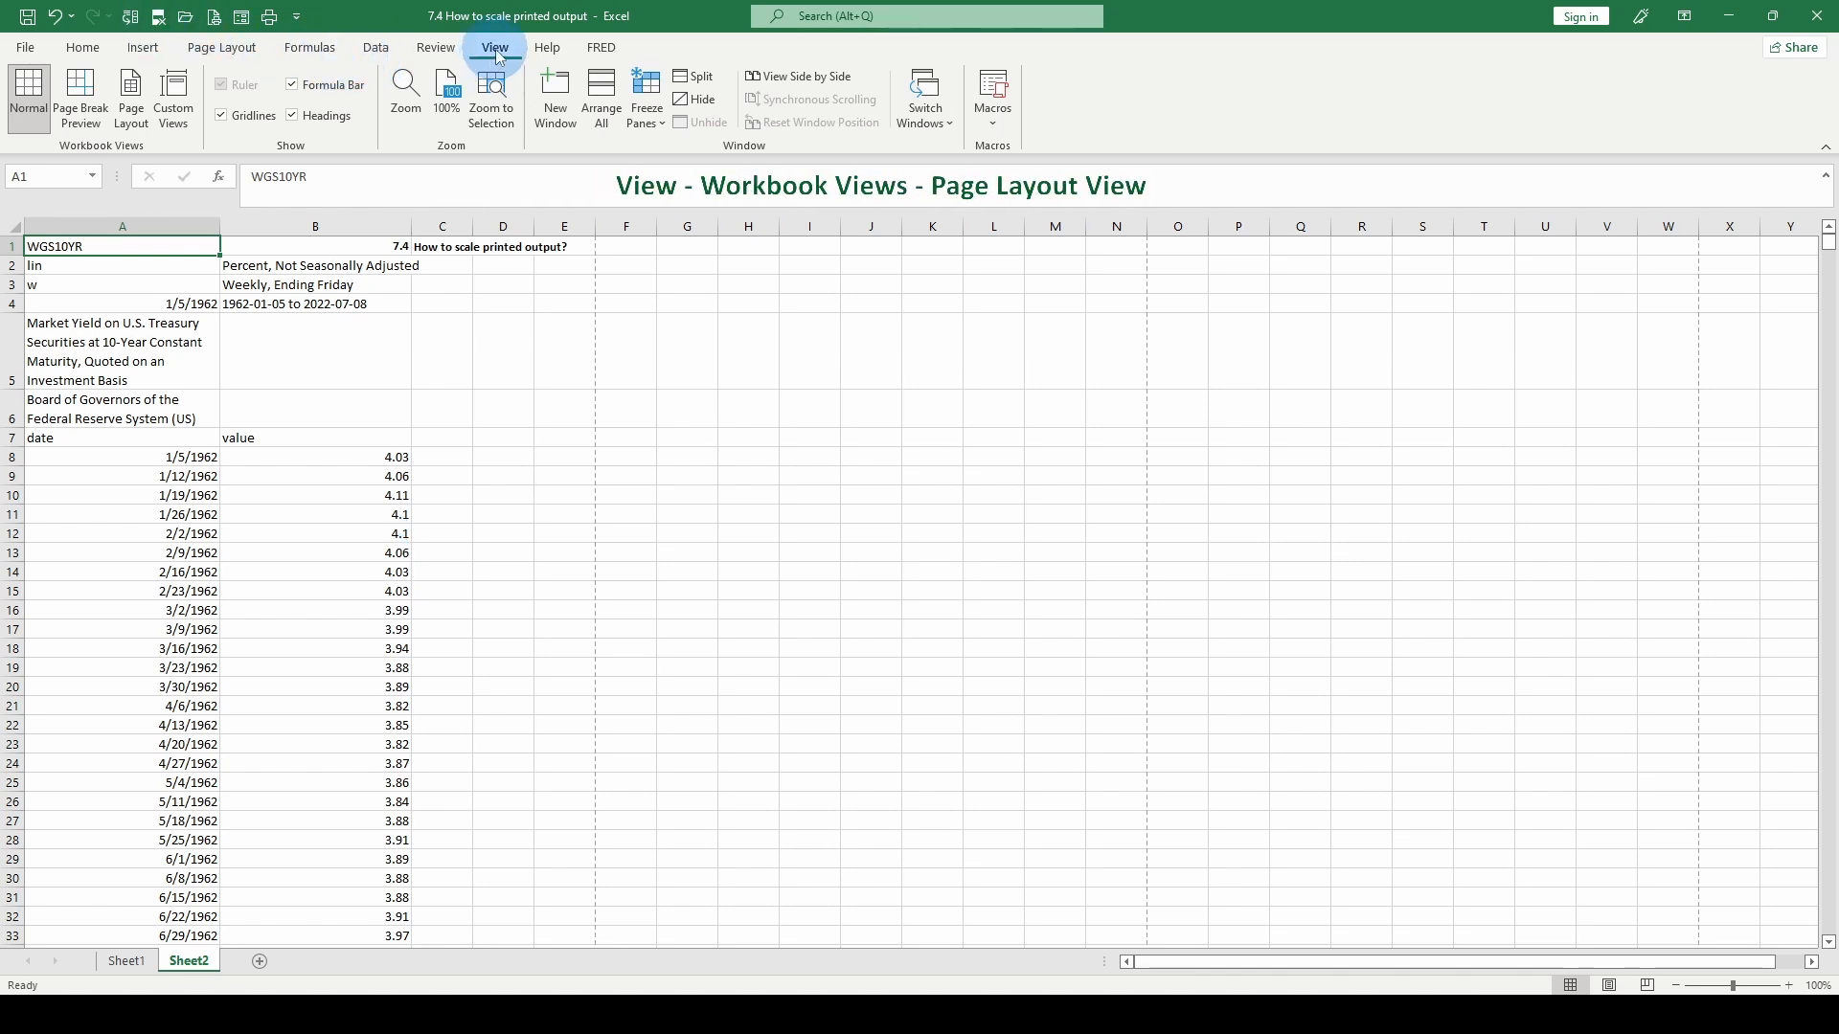
# - Show Sheet2 in Page Layout view, open the left header section, and view the picture source options without inserting a picture
pyautogui.click(131, 99)
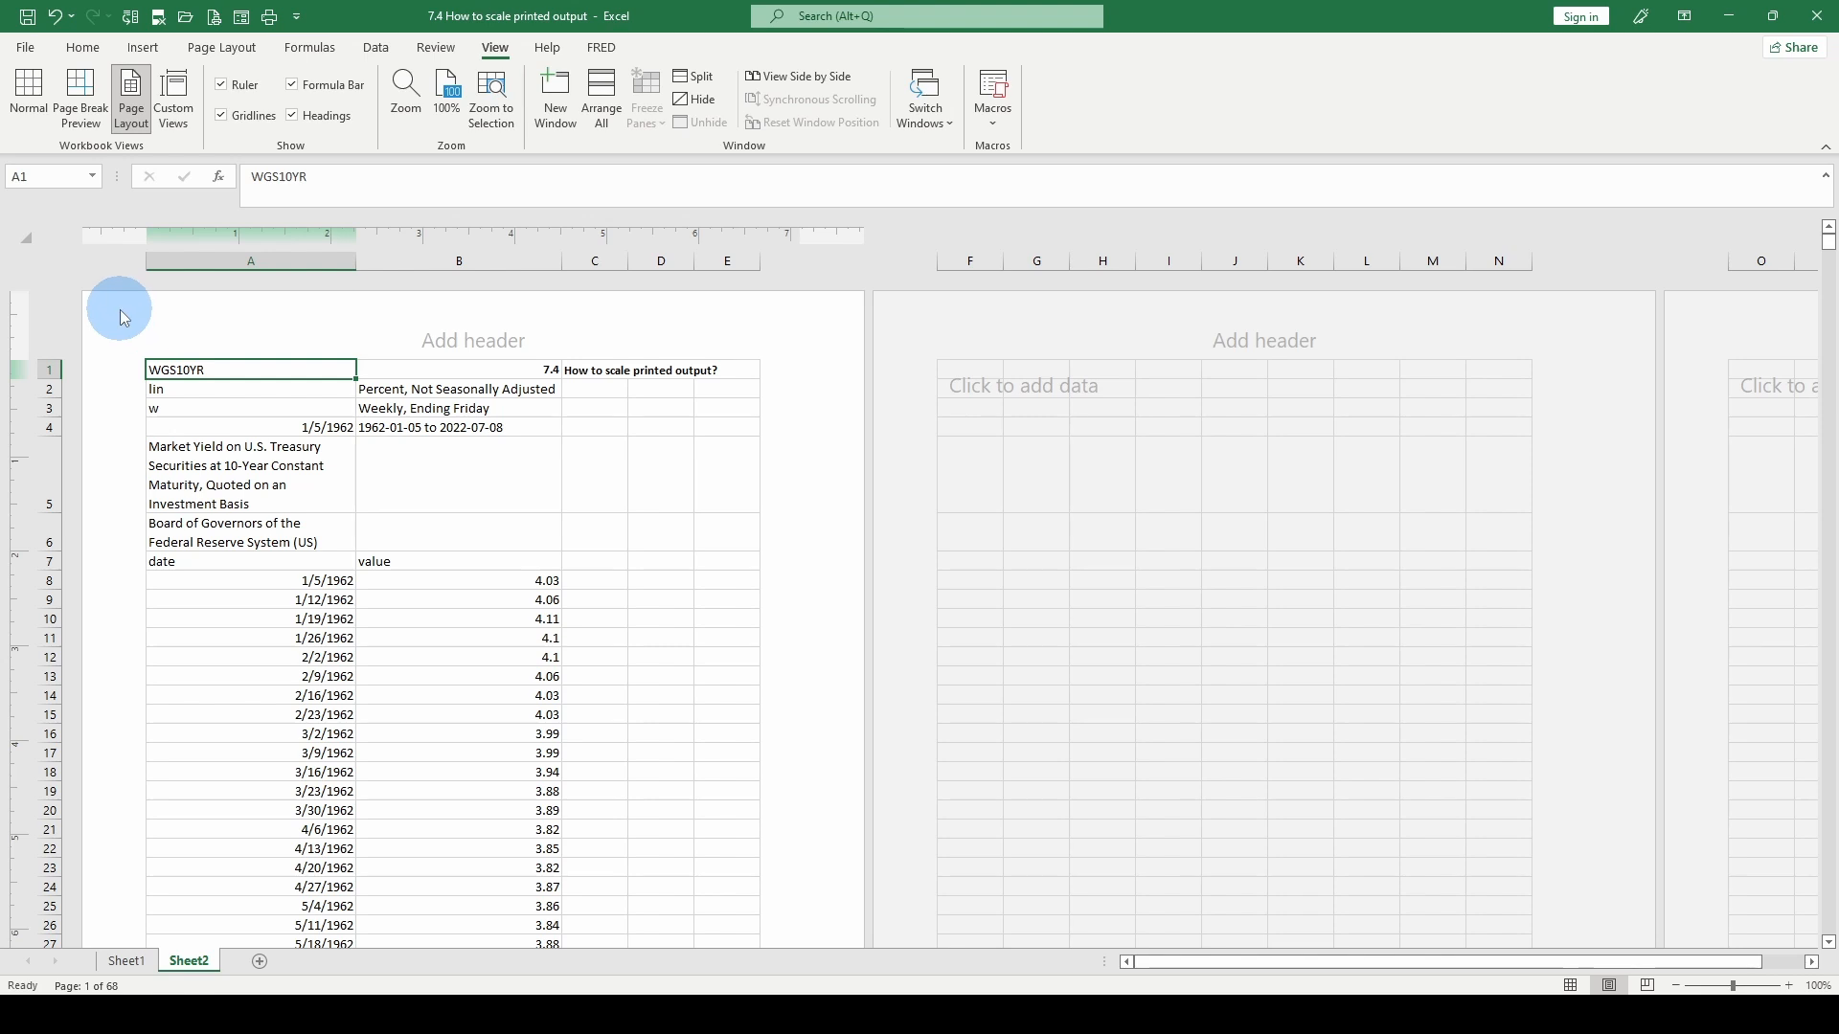
pyautogui.click(242, 349)
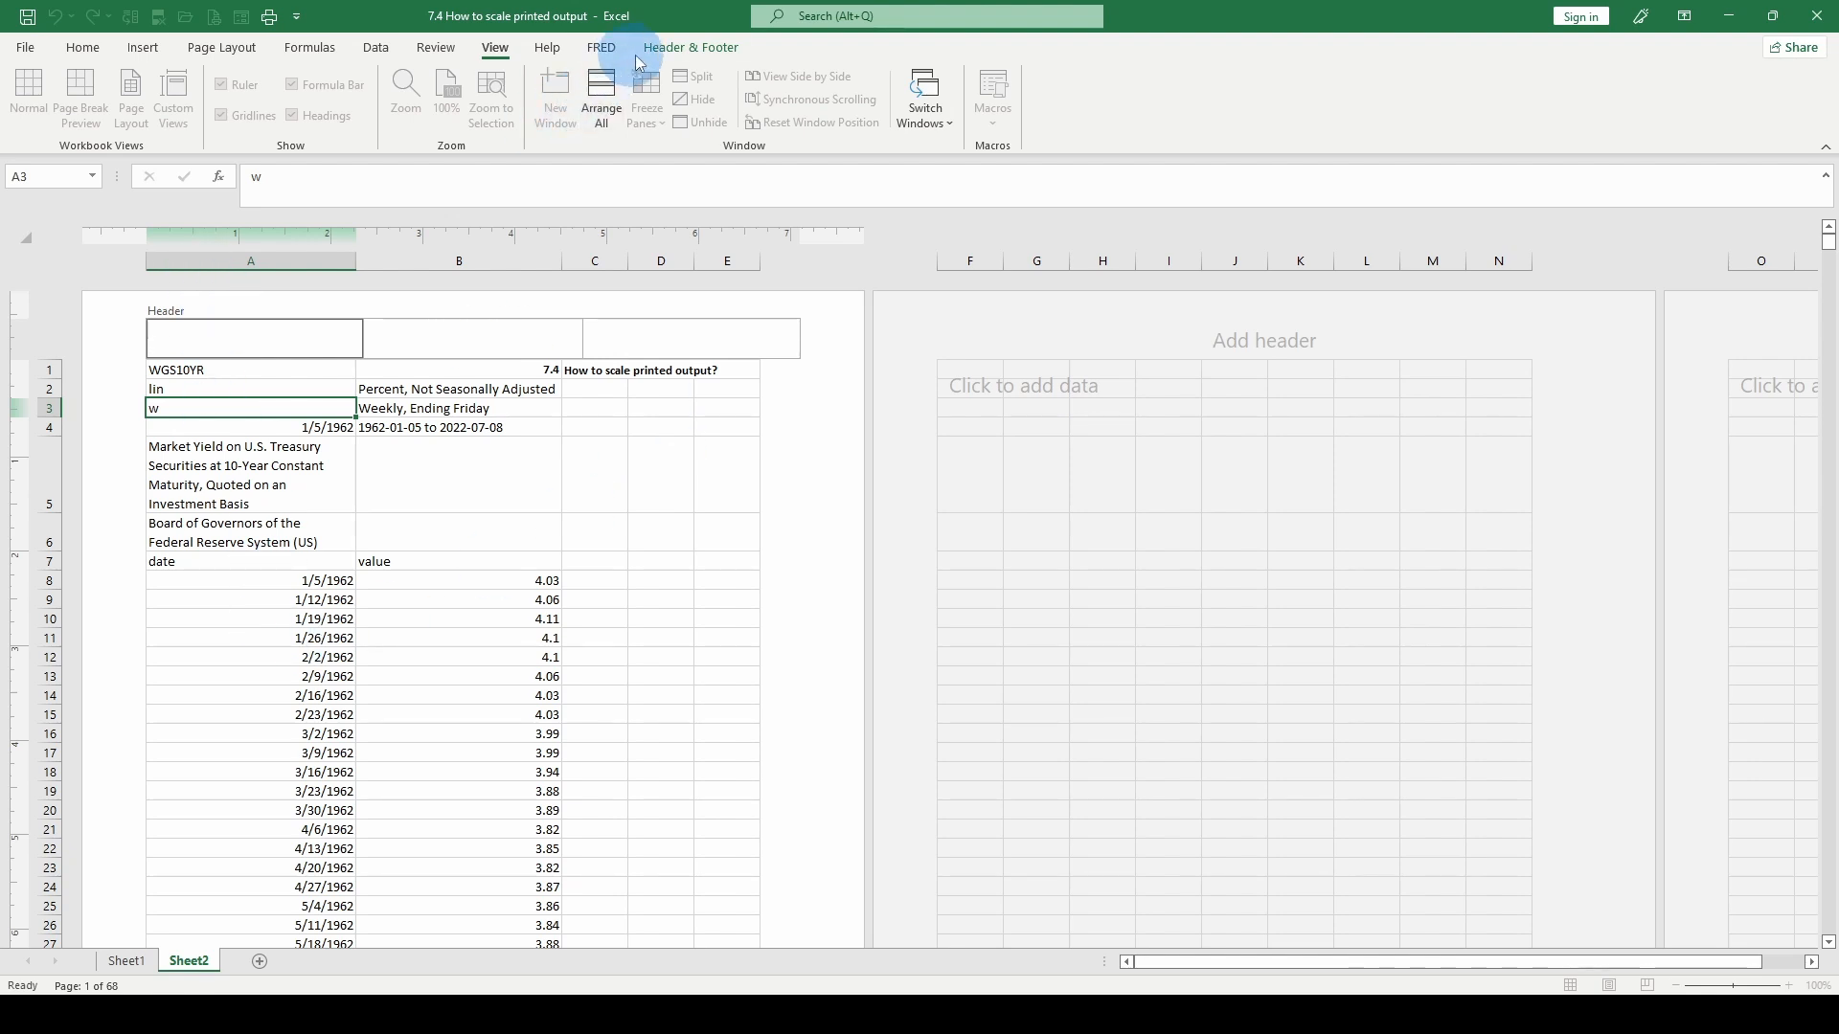
pyautogui.click(690, 54)
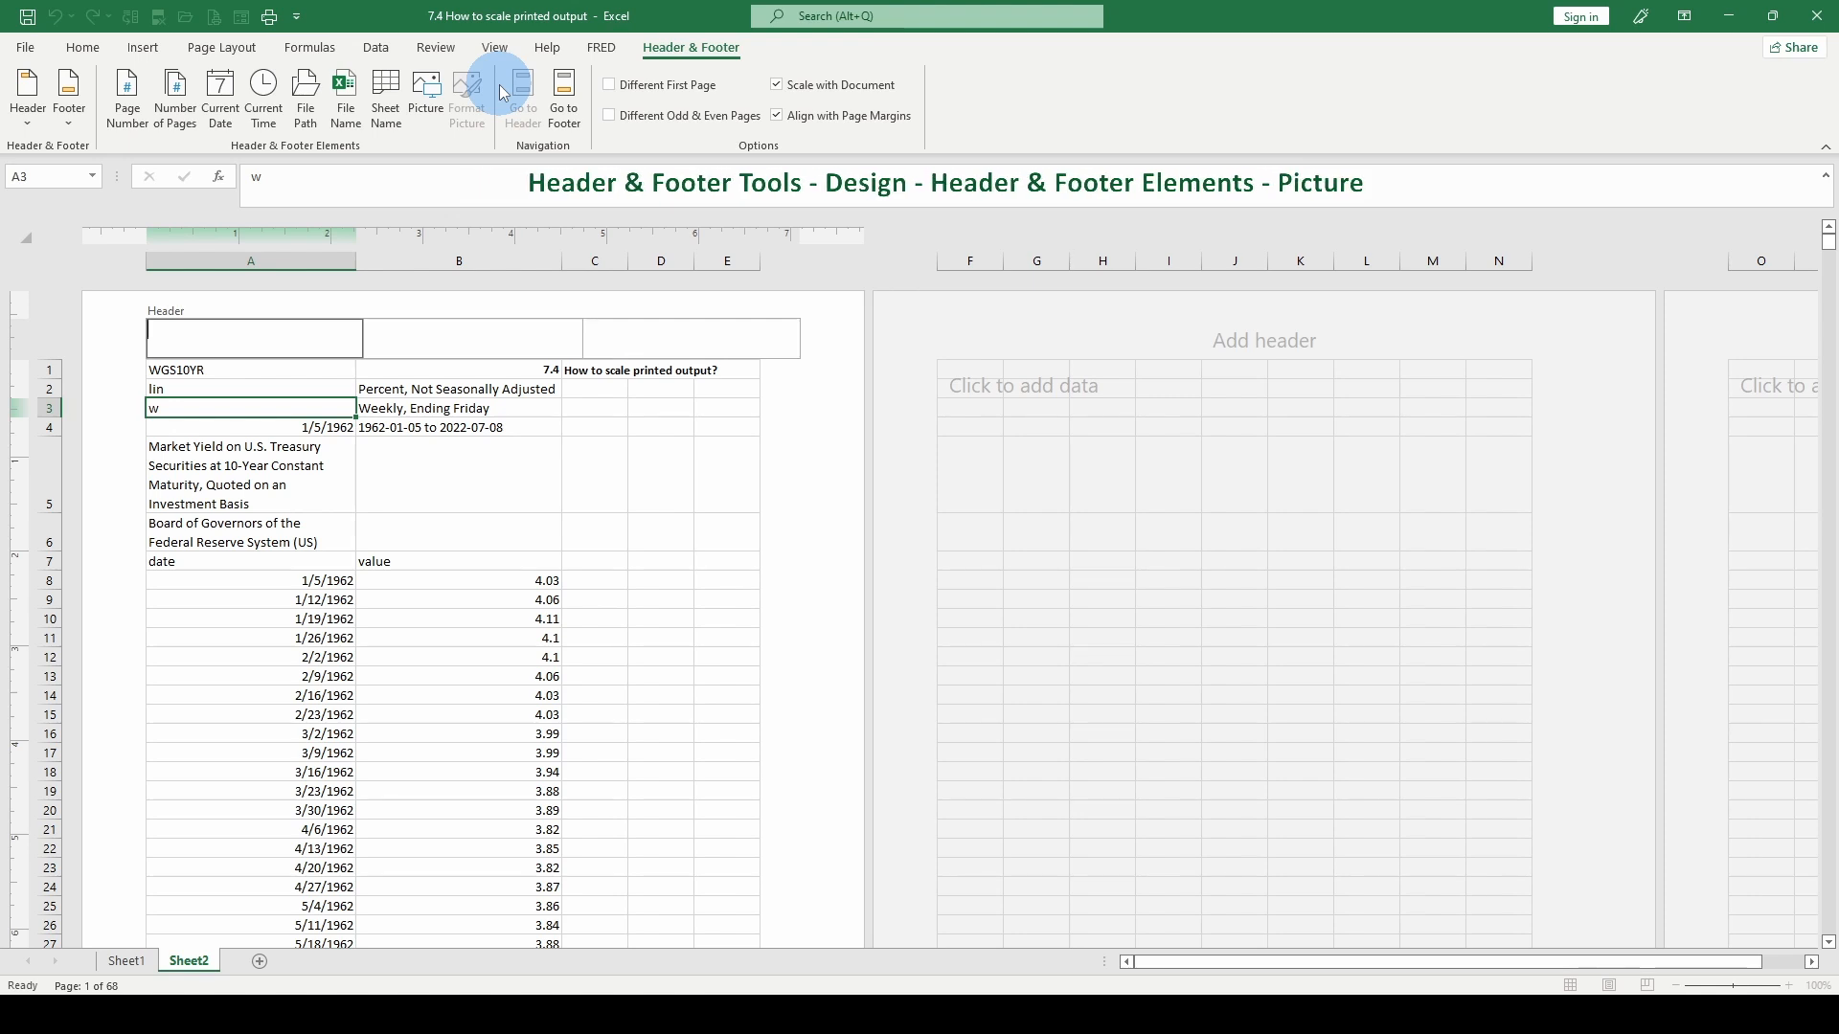
pyautogui.click(427, 101)
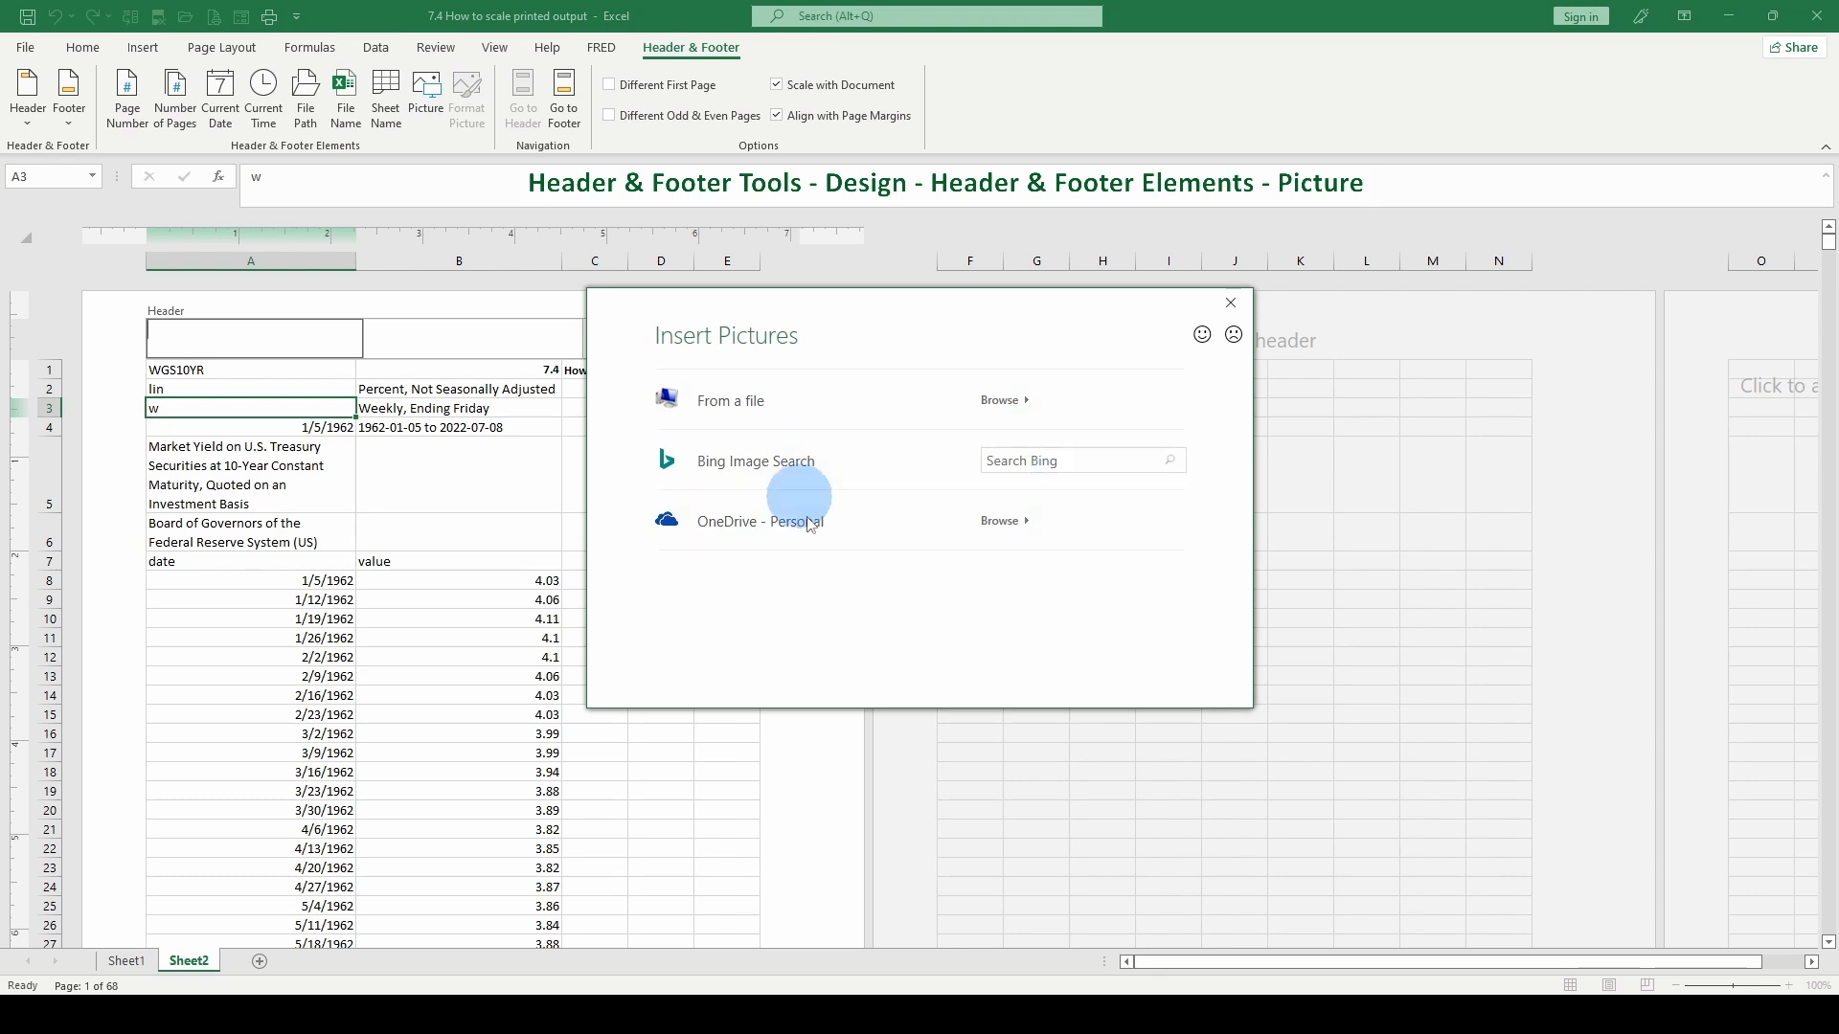
pyautogui.click(1231, 303)
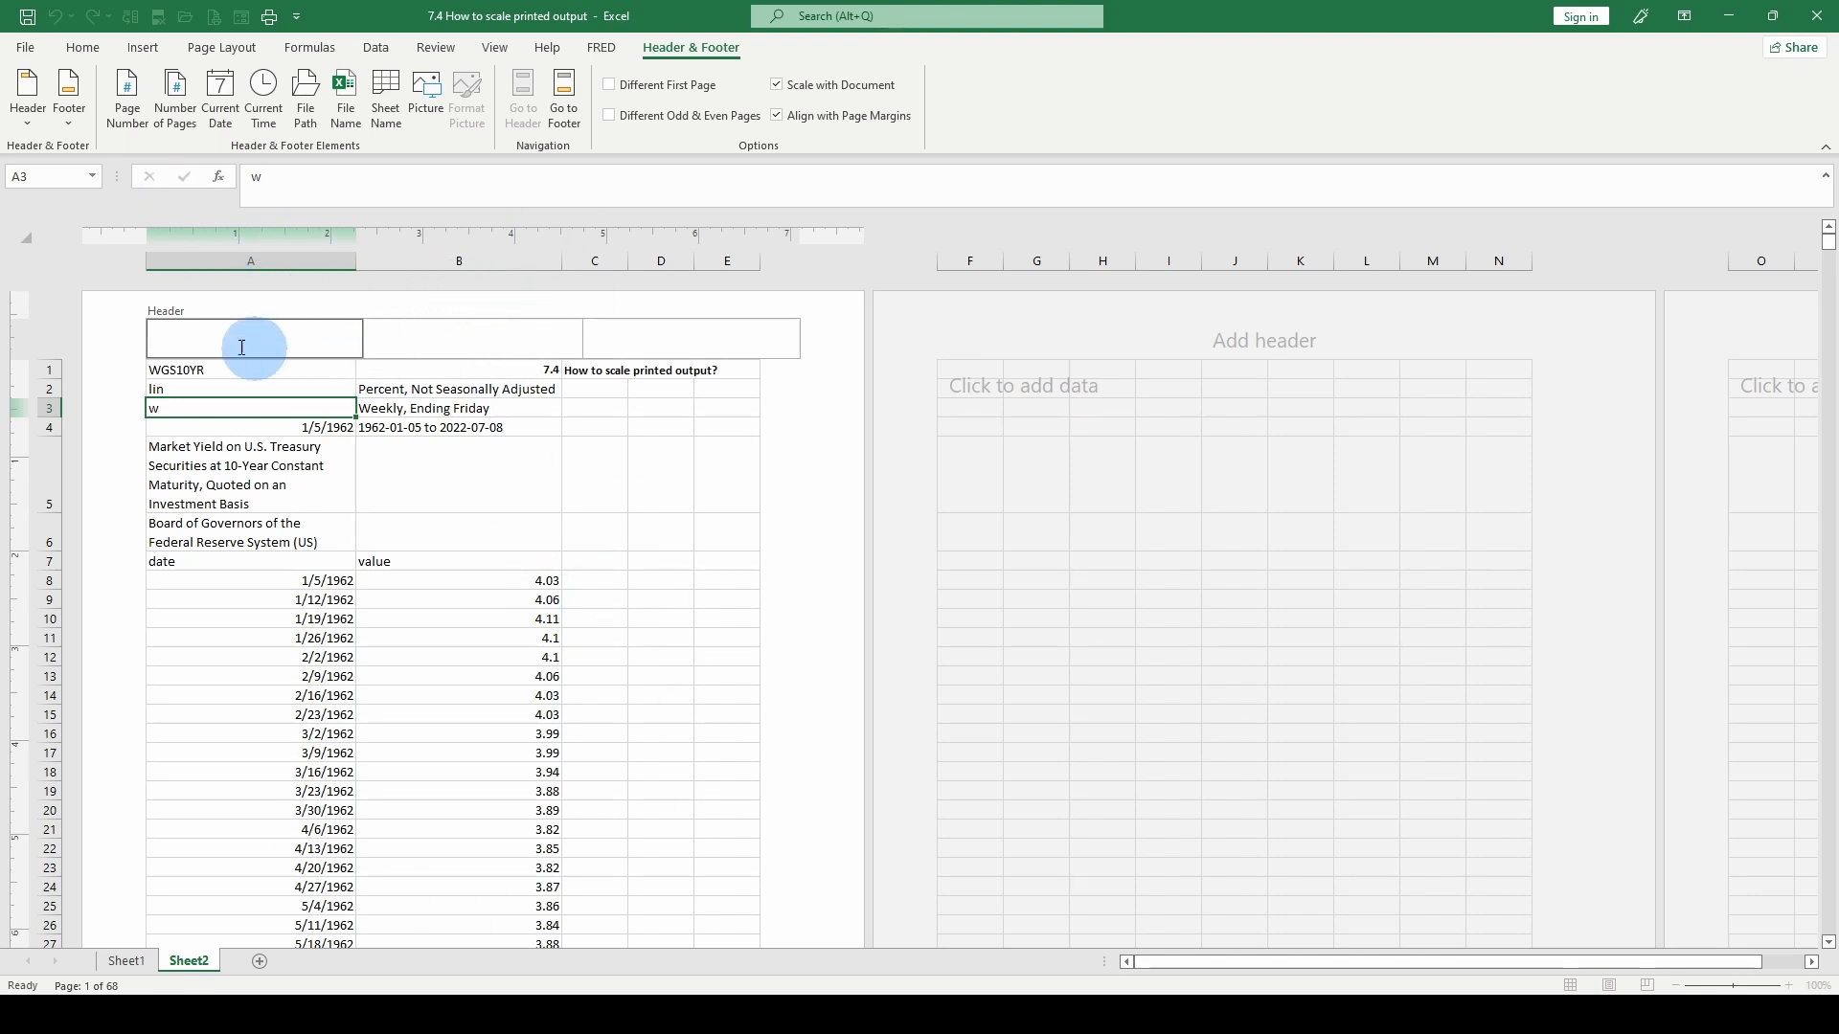
# - Leave the page header without adding content and return Sheet2 to Normal view
pyautogui.click(119, 349)
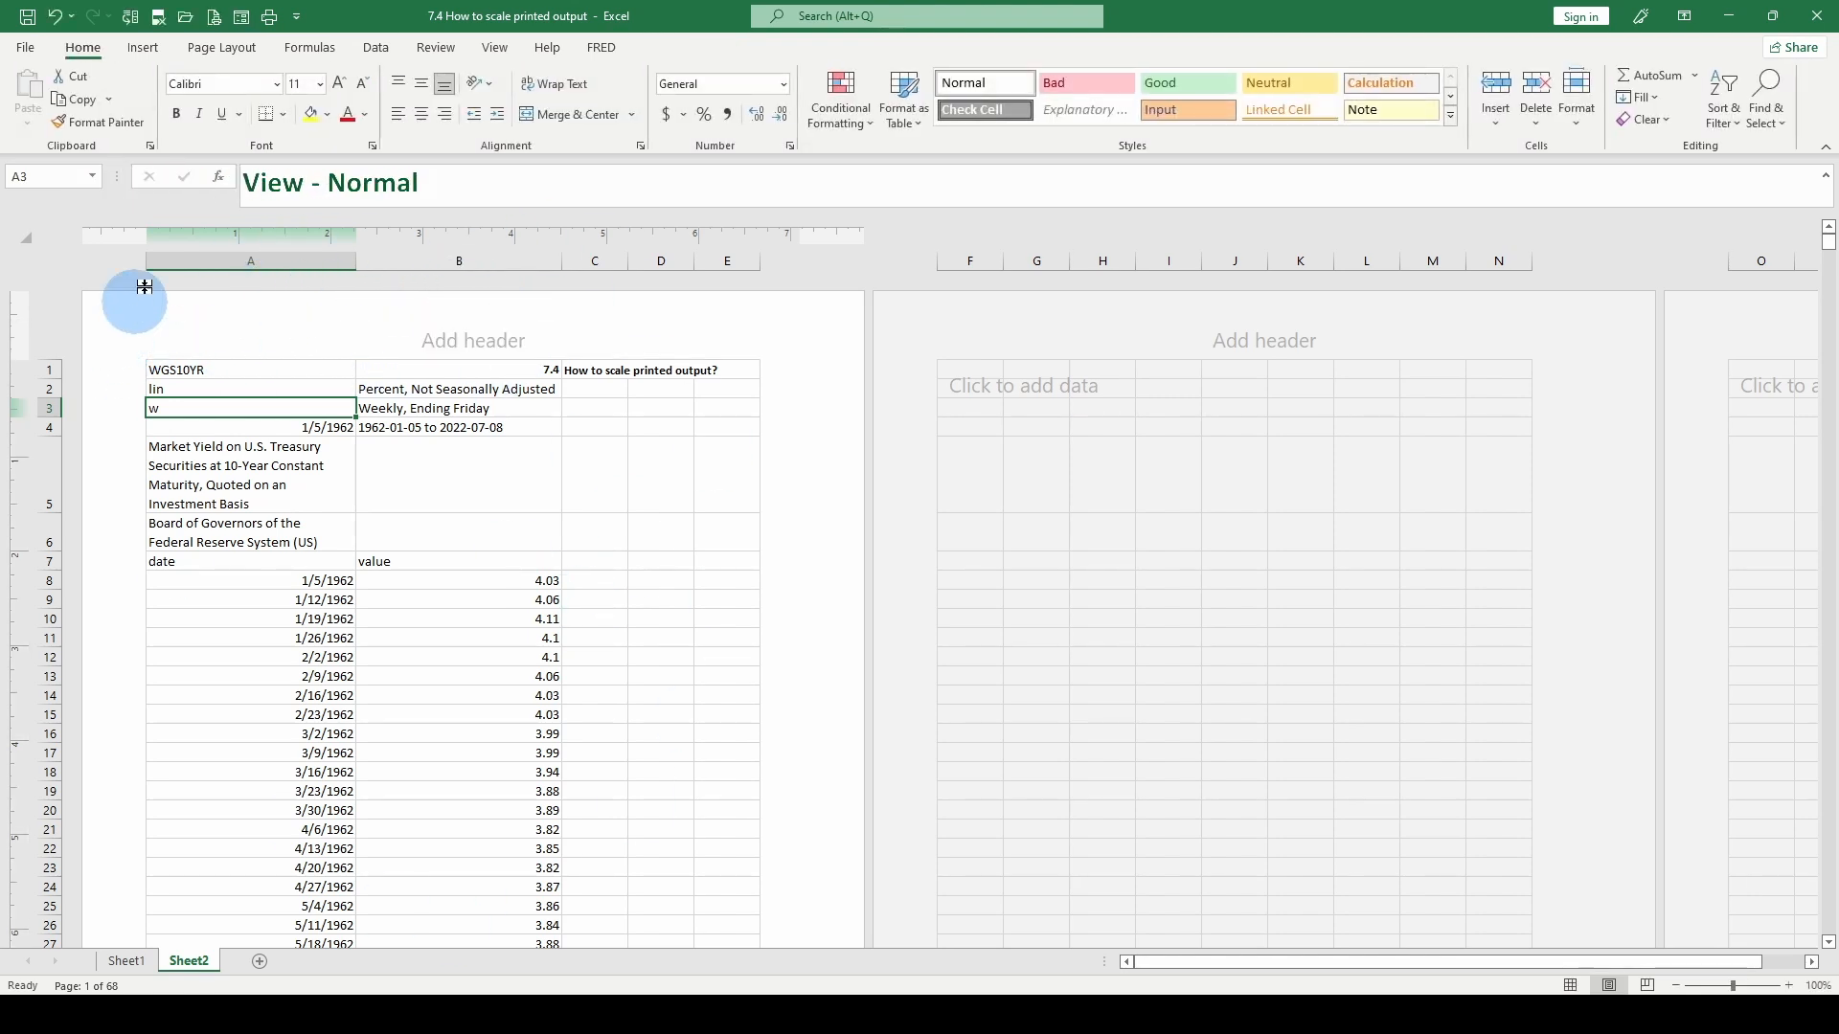
pyautogui.click(230, 51)
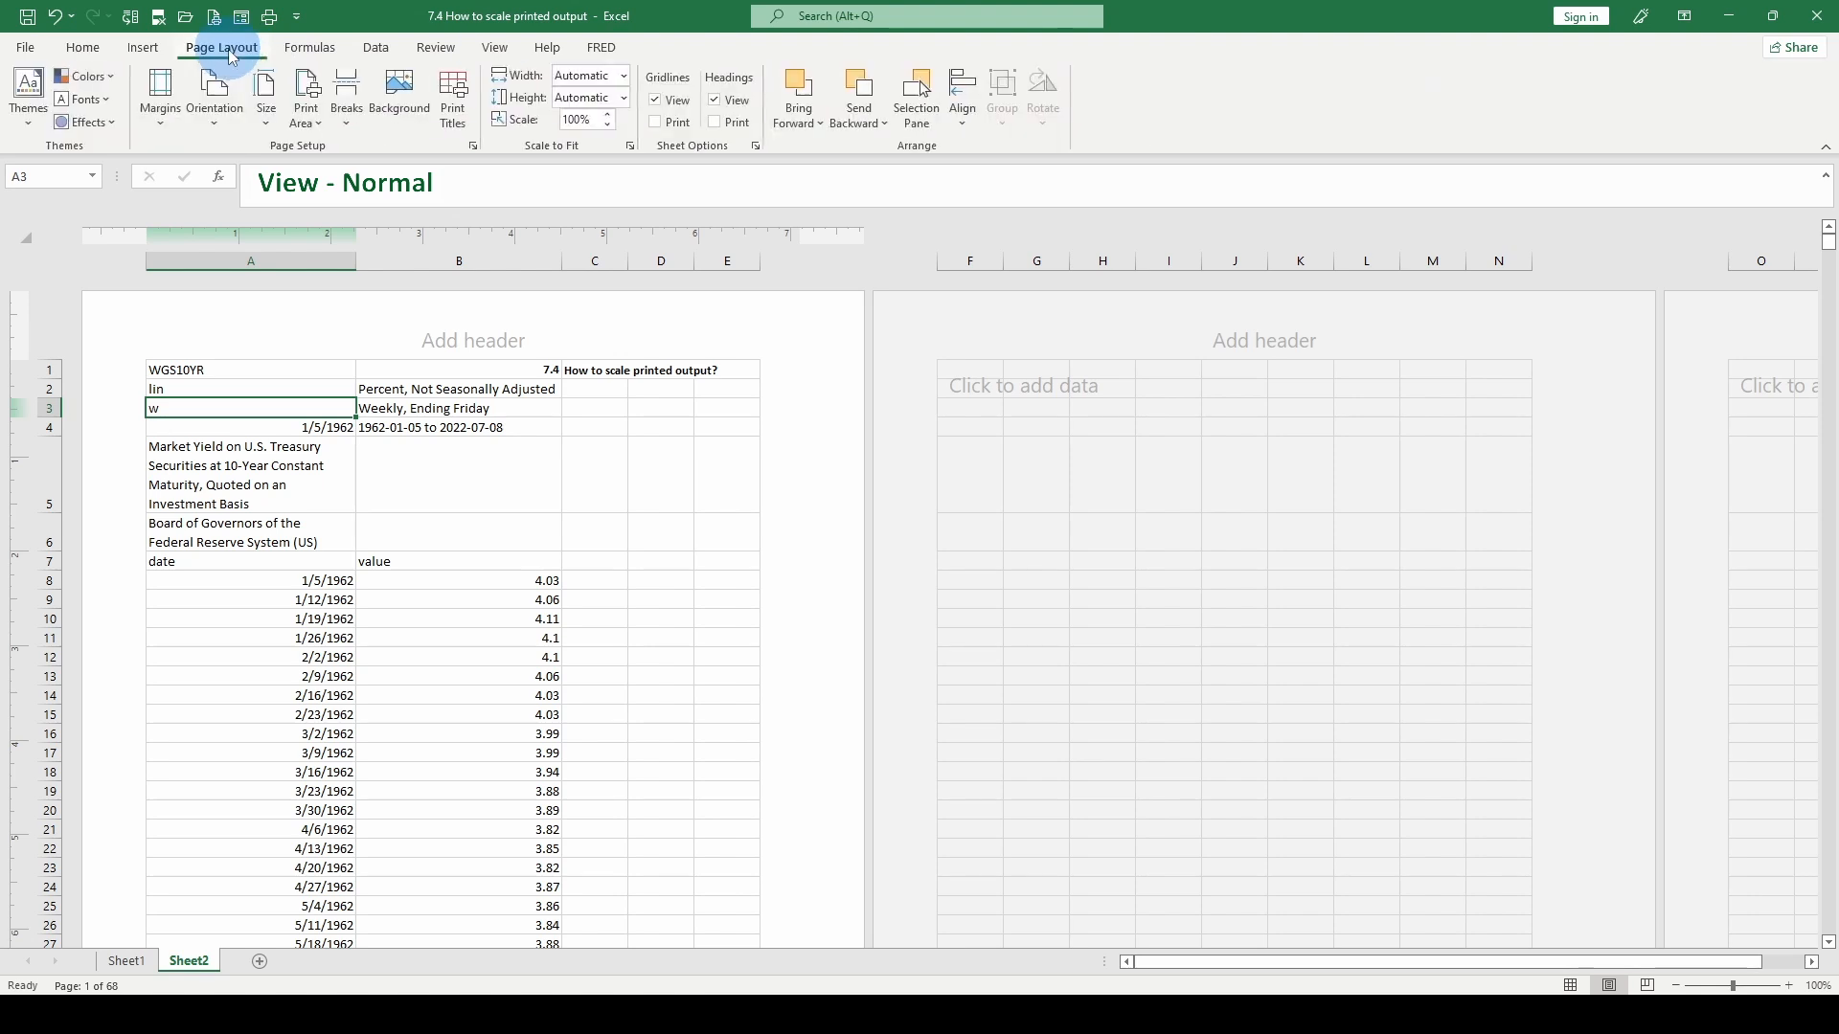
pyautogui.click(494, 50)
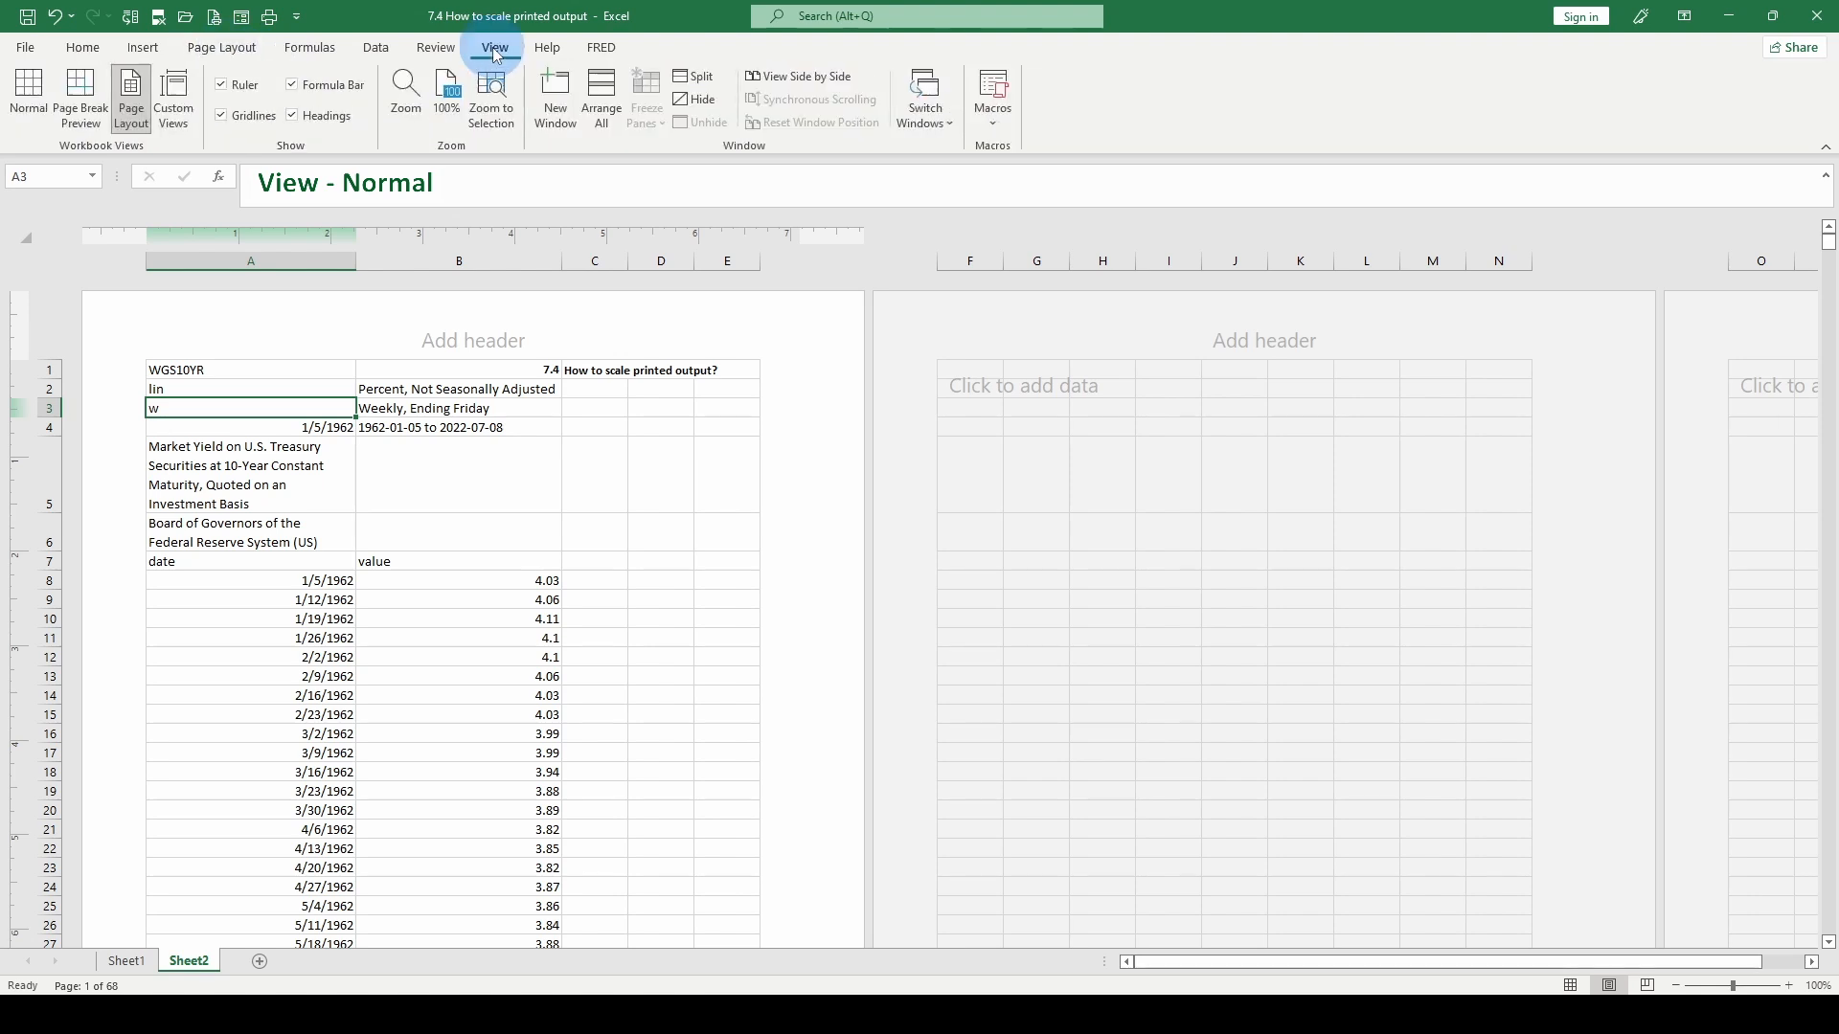
pyautogui.click(25, 97)
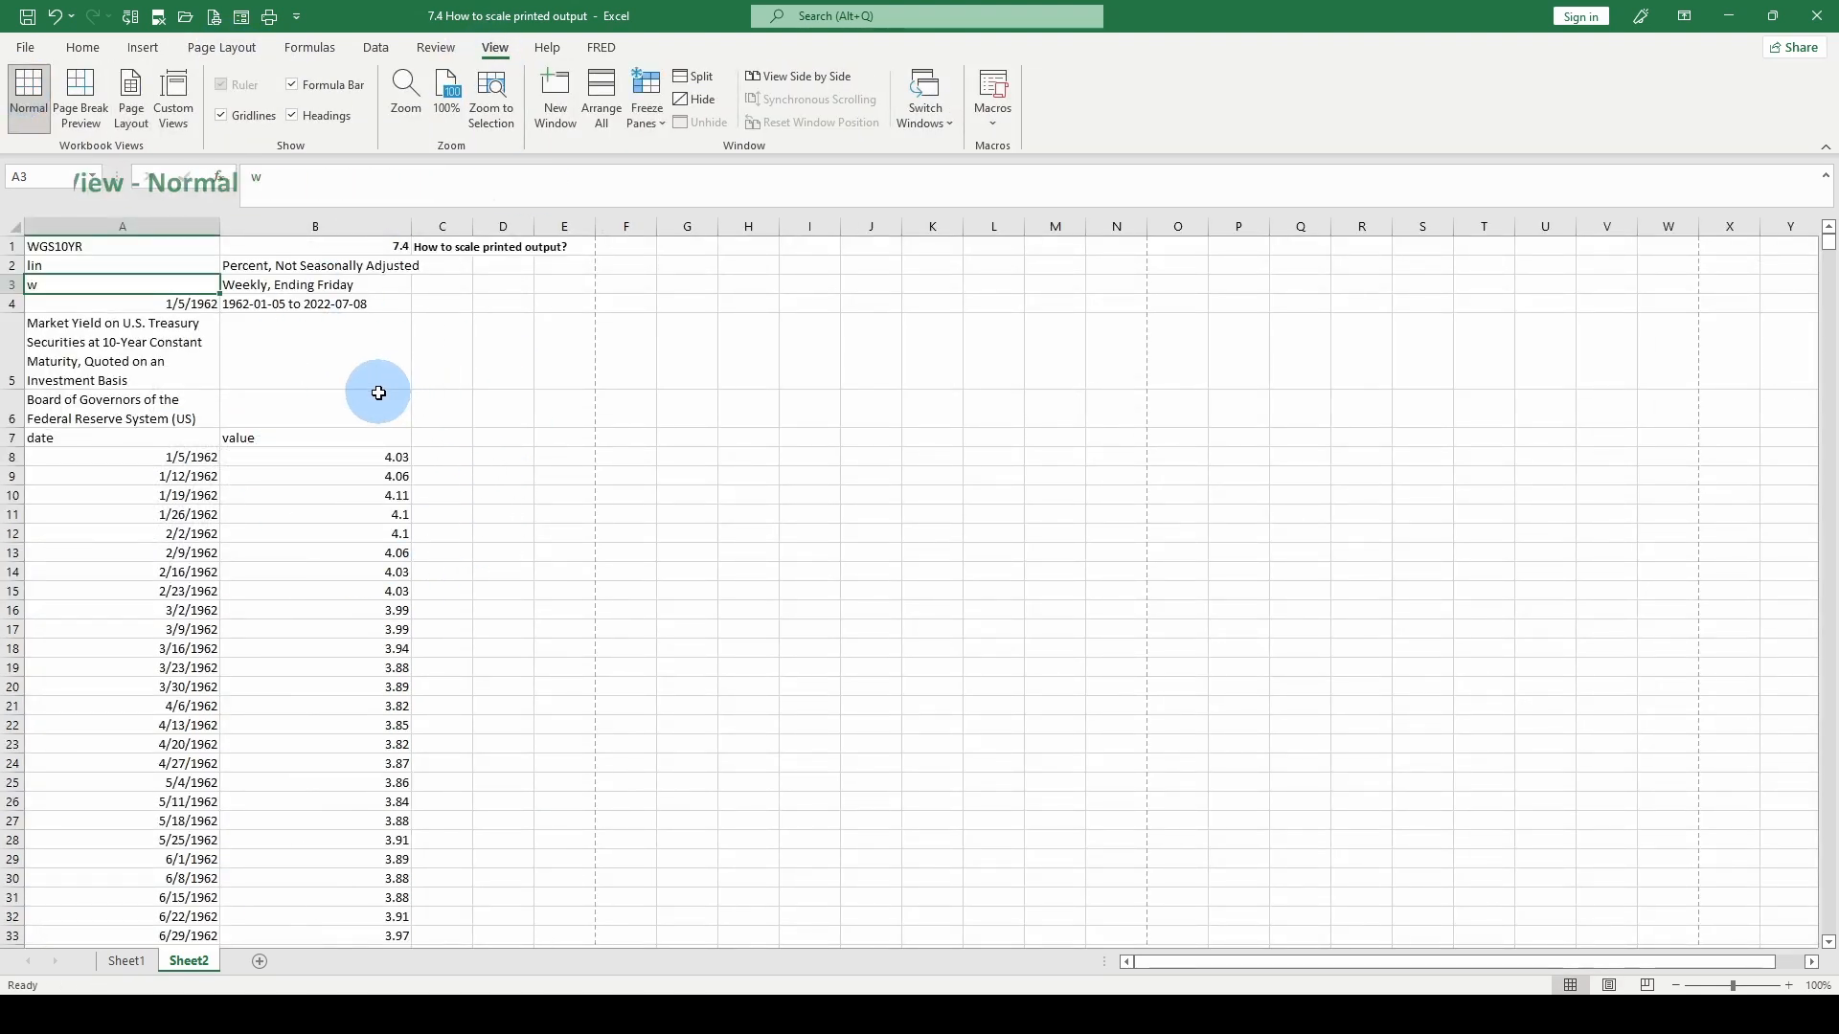